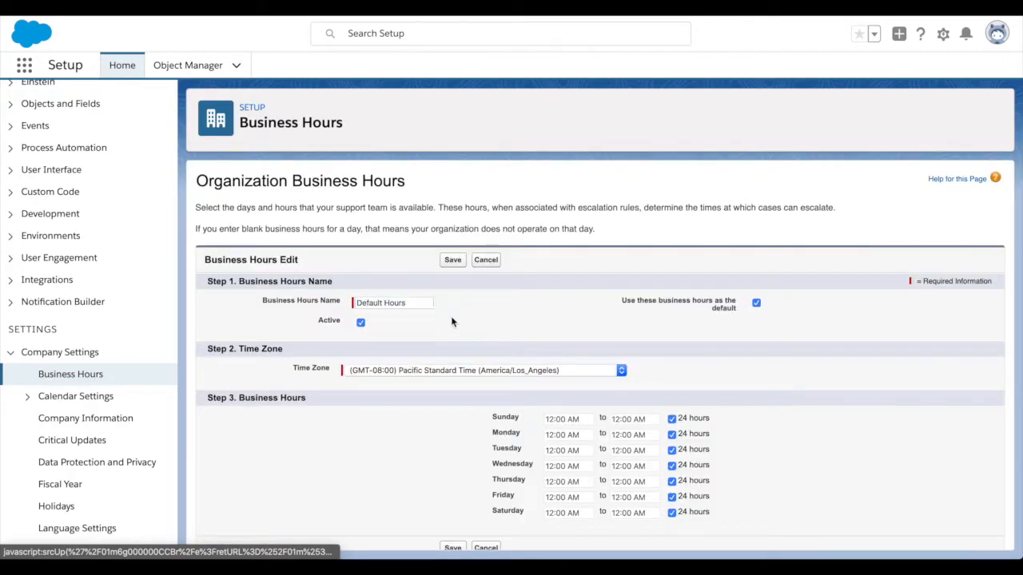
- Set the default business hours time zone to (GMT-05:00) Eastern Standard Time (America/Indiana/Indianapolis) and save
{"action": "scroll", "coordinate": [405, 363], "scroll_direction": "down", "scroll_amount": 1}
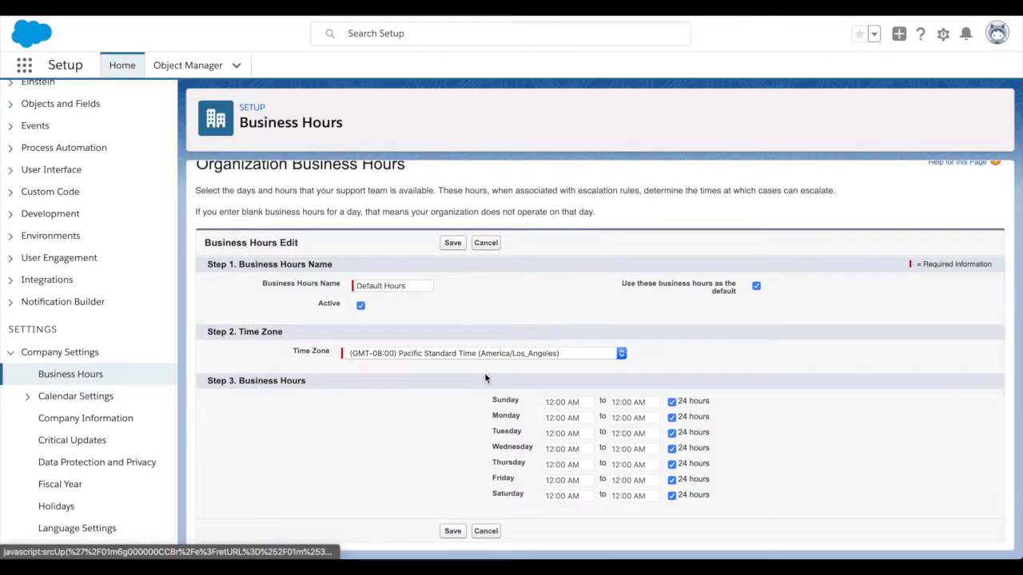
{"action": "left_click_drag", "start_coordinate": [705, 417], "coordinate": [693, 484]}
{"action": "left_click", "coordinate": [662, 466]}
{"action": "left_click", "coordinate": [420, 351]}
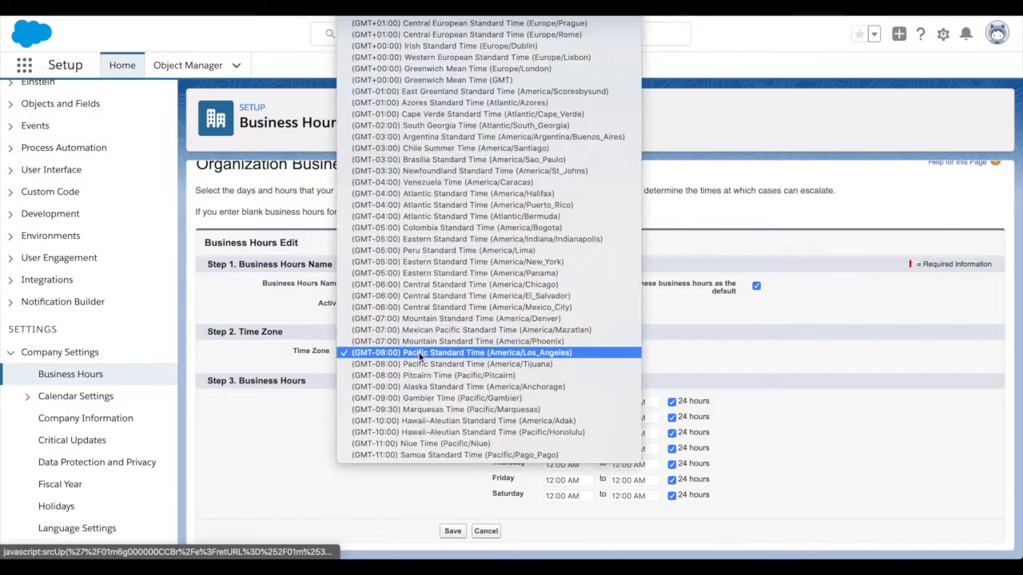
{"action": "left_click", "coordinate": [458, 238]}
{"action": "left_click", "coordinate": [426, 430]}
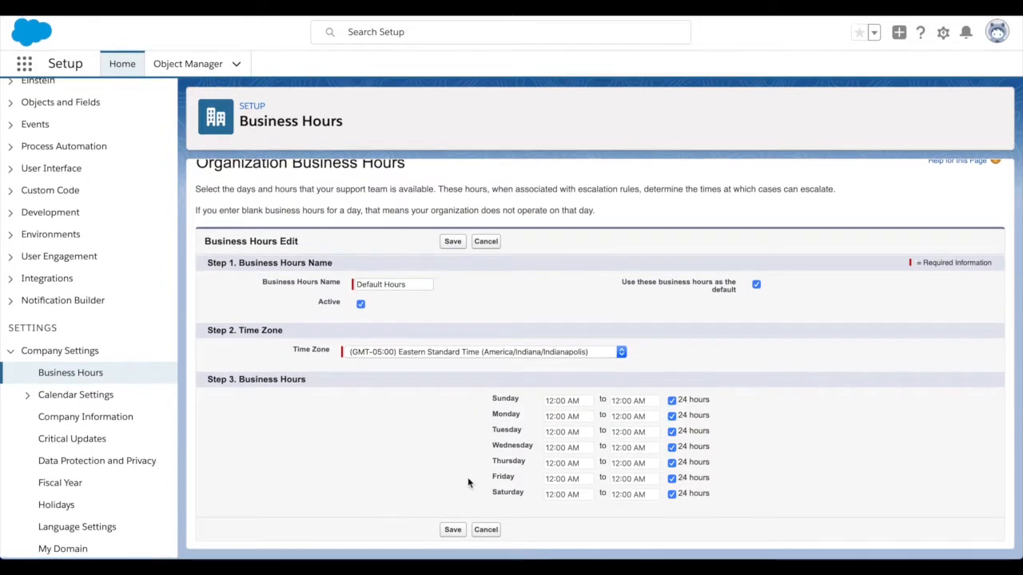
{"action": "left_click", "coordinate": [452, 531]}
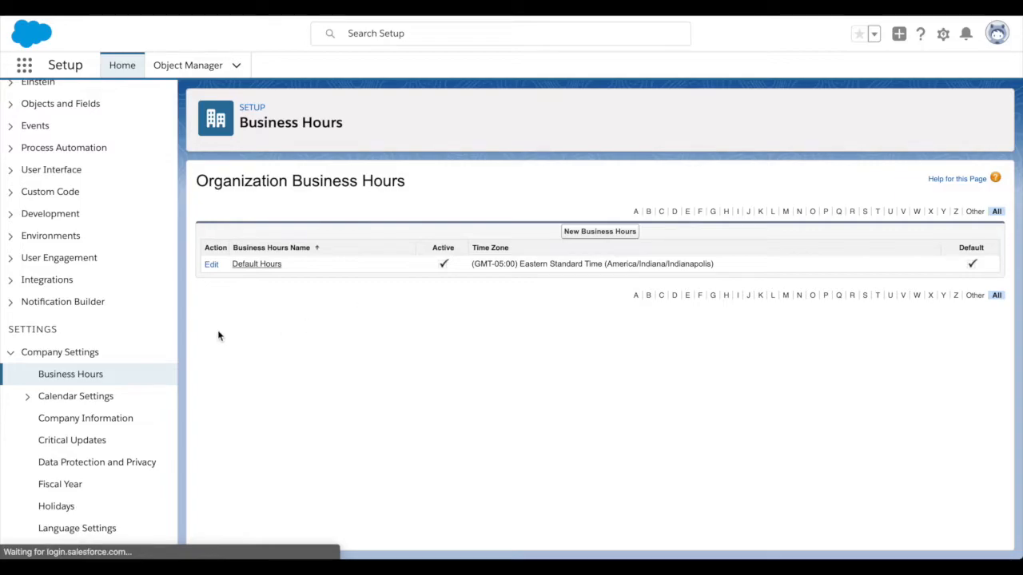
{"action": "left_click", "coordinate": [47, 419]}
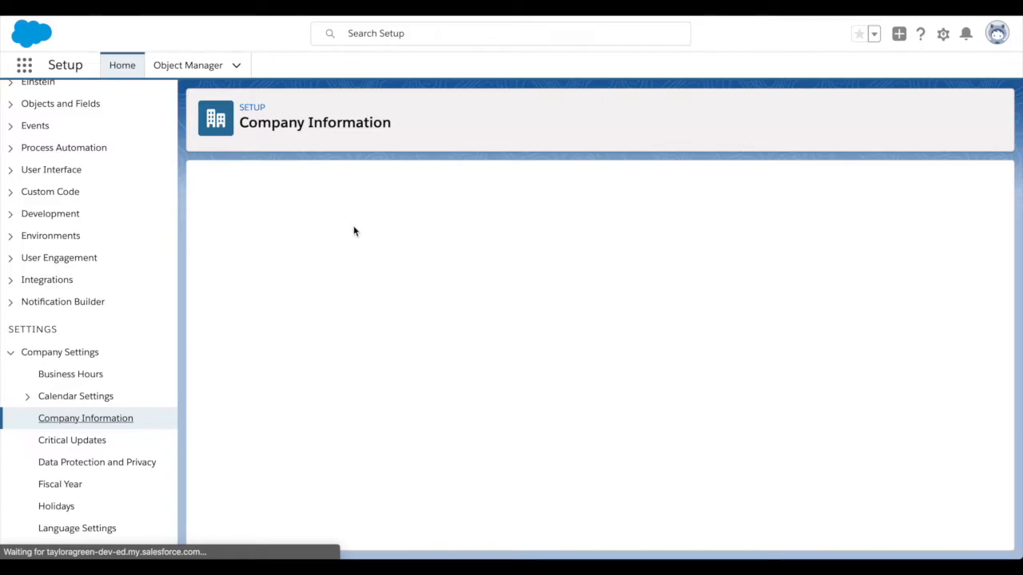
- Review the Mars Colony organization details, highlighting the Currency Locale value
{"action": "scroll", "coordinate": [373, 255], "scroll_direction": "down", "scroll_amount": 1}
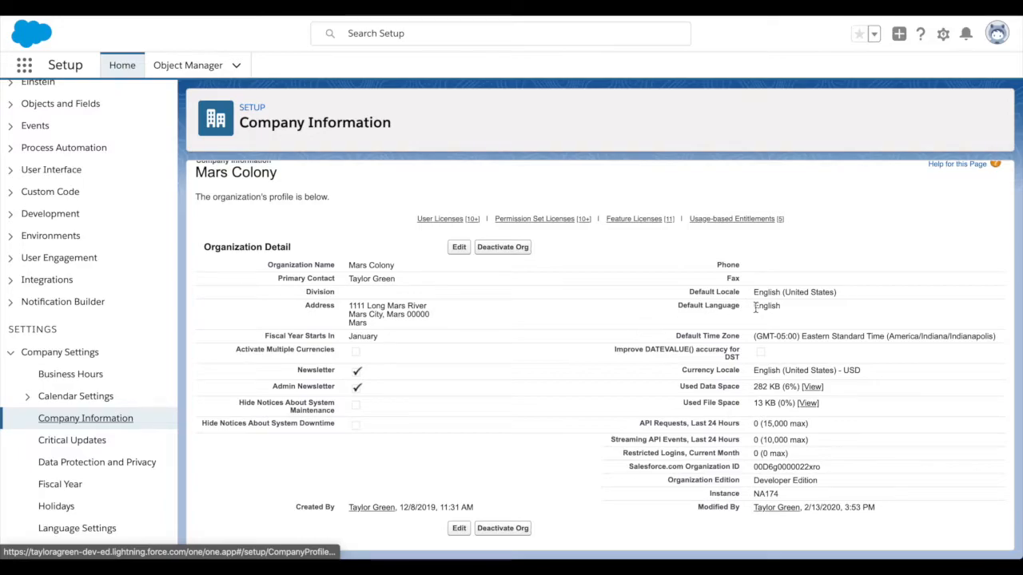
{"action": "left_click_drag", "start_coordinate": [763, 289], "coordinate": [799, 304]}
{"action": "left_click", "coordinate": [786, 310]}
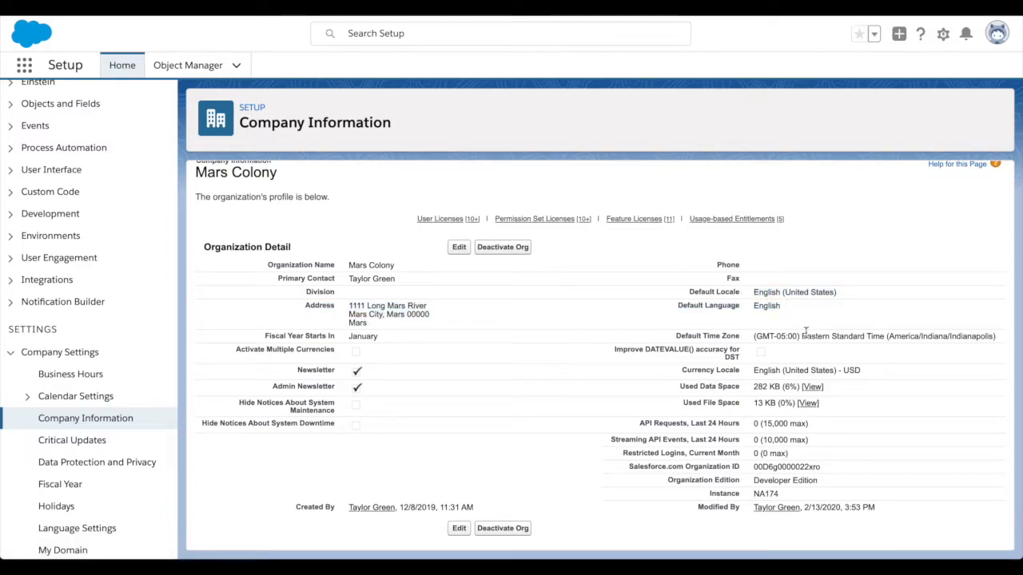
{"action": "left_click_drag", "start_coordinate": [753, 370], "coordinate": [867, 375]}
{"action": "left_click", "coordinate": [868, 375]}
- Scroll through the User Licenses counts, then start a new user record
{"action": "scroll", "coordinate": [542, 344], "scroll_direction": "down", "scroll_amount": 4}
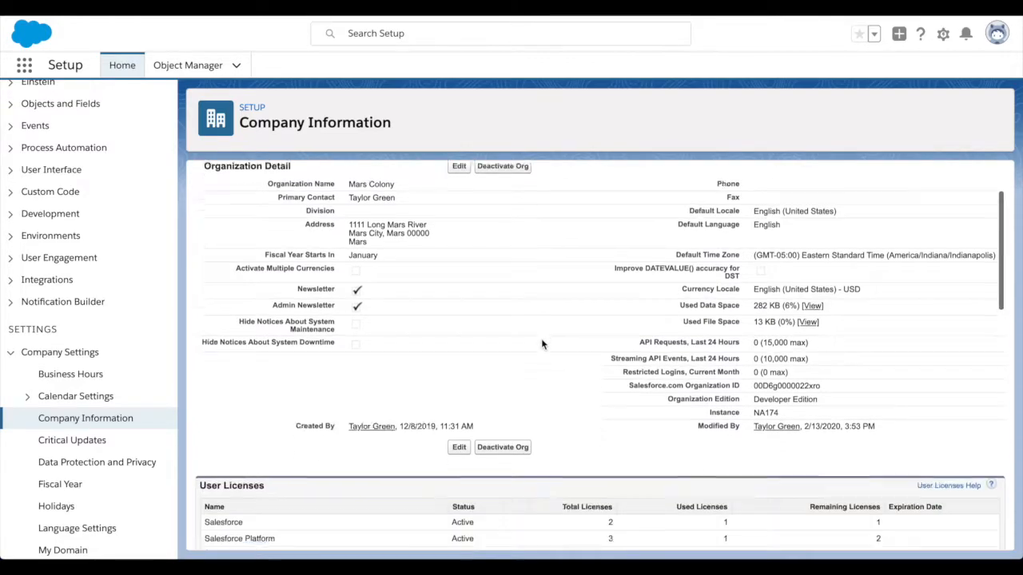
{"action": "scroll", "coordinate": [541, 345], "scroll_direction": "up", "scroll_amount": 4}
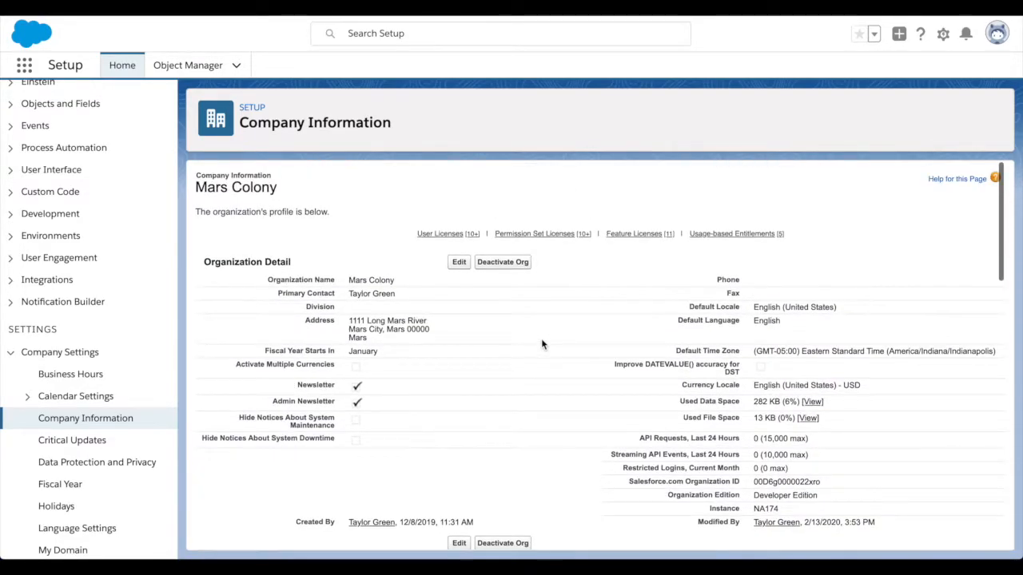
{"action": "scroll", "coordinate": [541, 343], "scroll_direction": "down", "scroll_amount": 3}
{"action": "scroll", "coordinate": [541, 344], "scroll_direction": "down", "scroll_amount": 3}
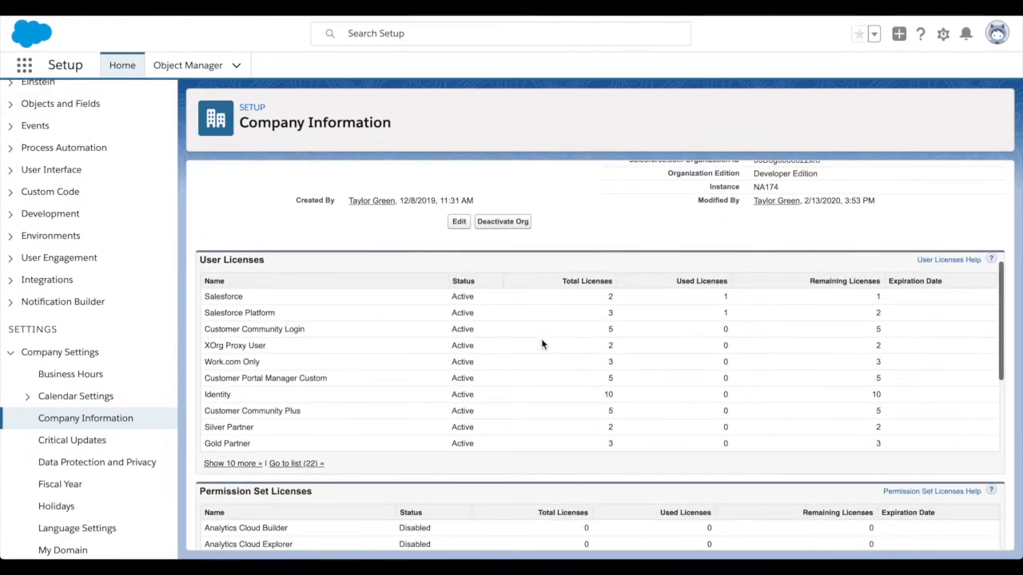
{"action": "scroll", "coordinate": [541, 344], "scroll_direction": "up", "scroll_amount": 1}
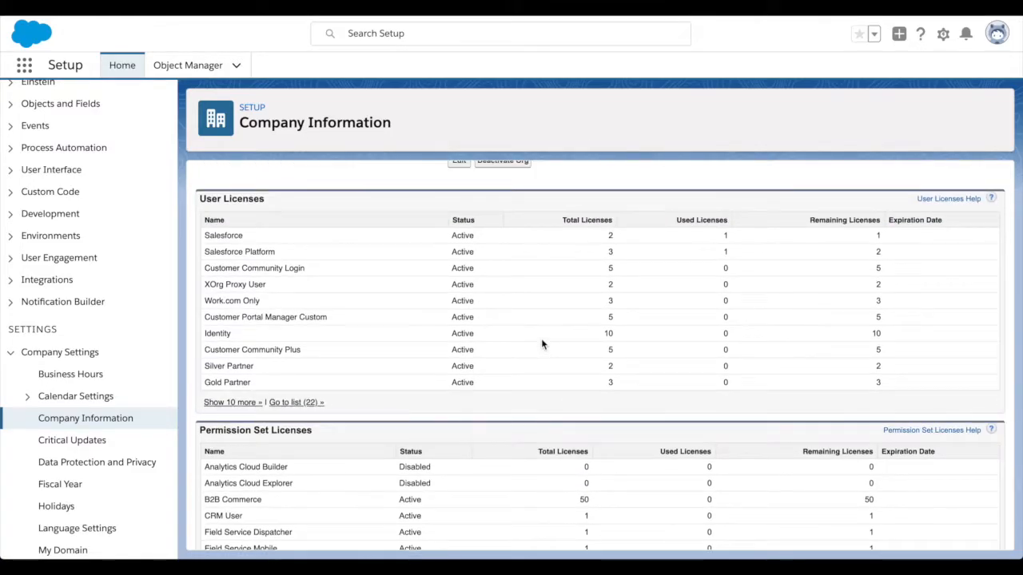
{"action": "scroll", "coordinate": [541, 344], "scroll_direction": "up", "scroll_amount": 1}
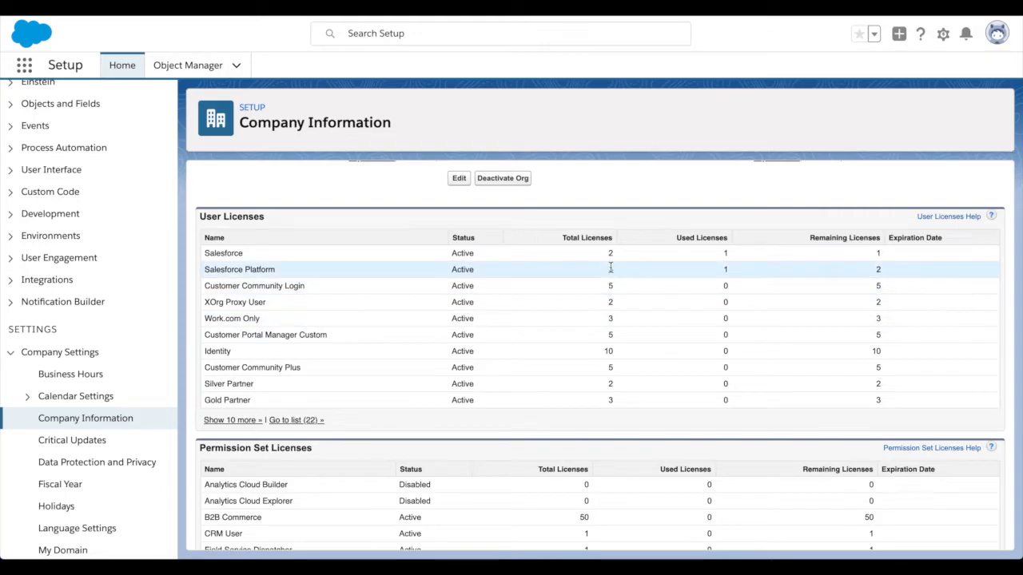
{"action": "scroll", "coordinate": [609, 276], "scroll_direction": "down", "scroll_amount": 3}
{"action": "scroll", "coordinate": [611, 267], "scroll_direction": "up", "scroll_amount": 5}
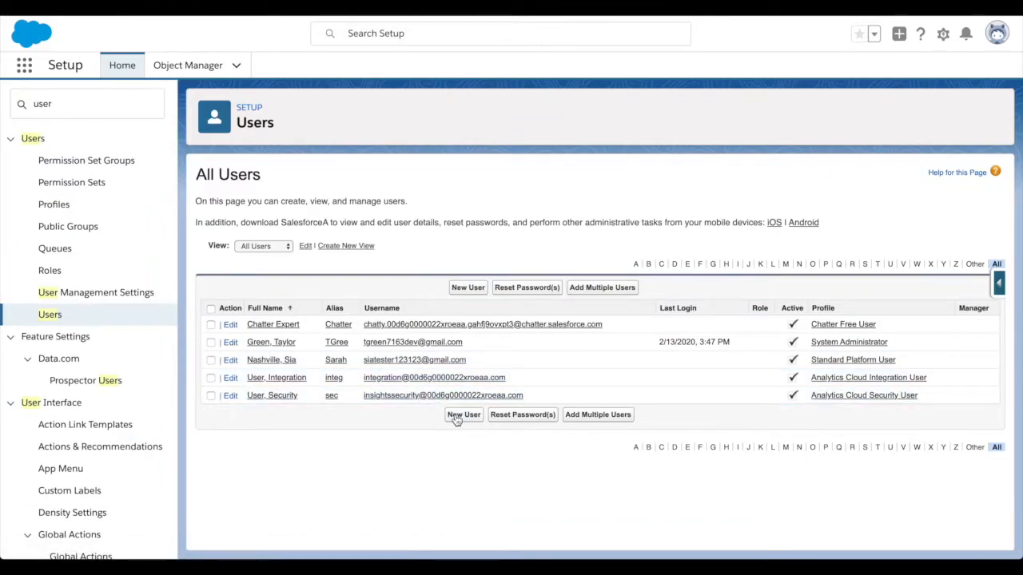
{"action": "left_click", "coordinate": [457, 417]}
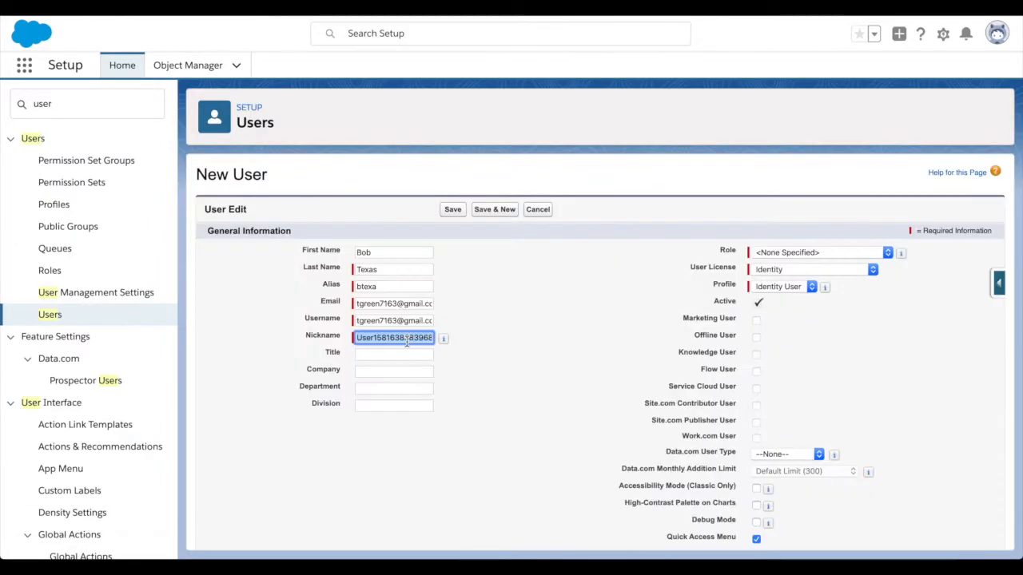
- Give the new user nickname 'Boxo', company 'Mars City' and the Salesforce Platform license
{"action": "type", "text": "B"}
{"action": "type", "text": "ox"}
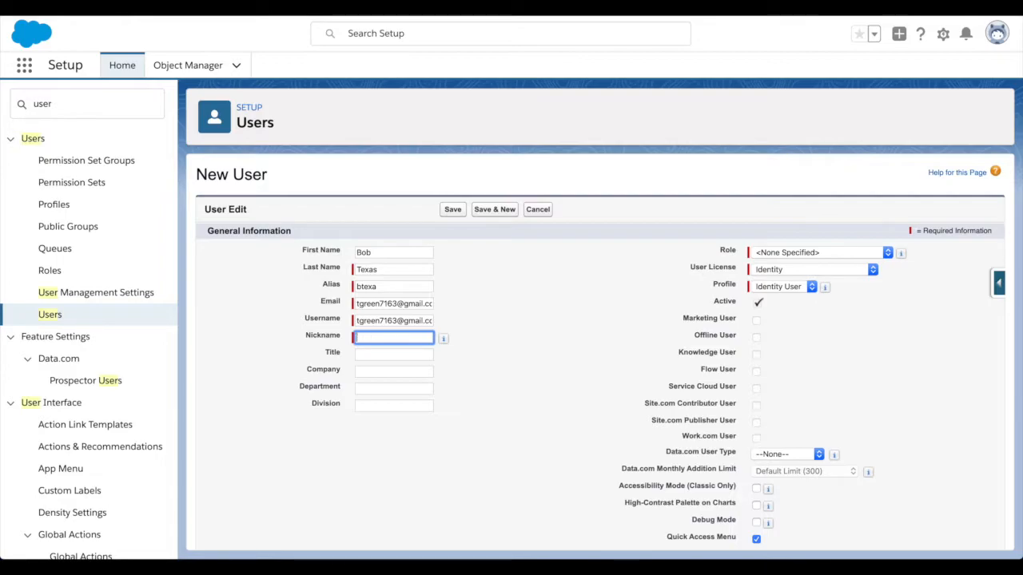
{"action": "type", "text": "o"}
{"action": "left_click", "coordinate": [517, 320]}
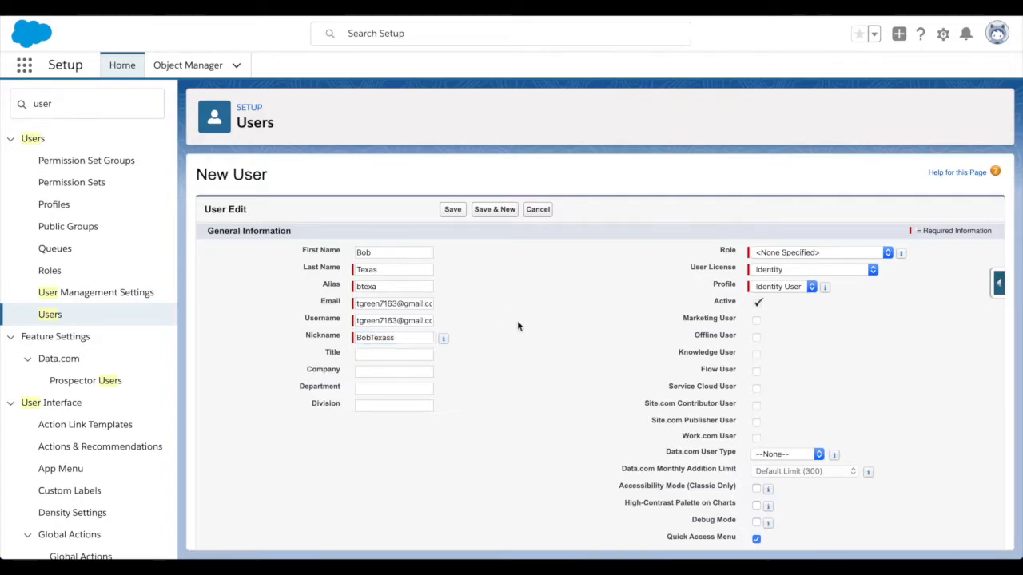
{"action": "left_click", "coordinate": [402, 373]}
{"action": "type", "text": "Mars City"}
{"action": "left_click", "coordinate": [544, 362]}
{"action": "left_click", "coordinate": [756, 272]}
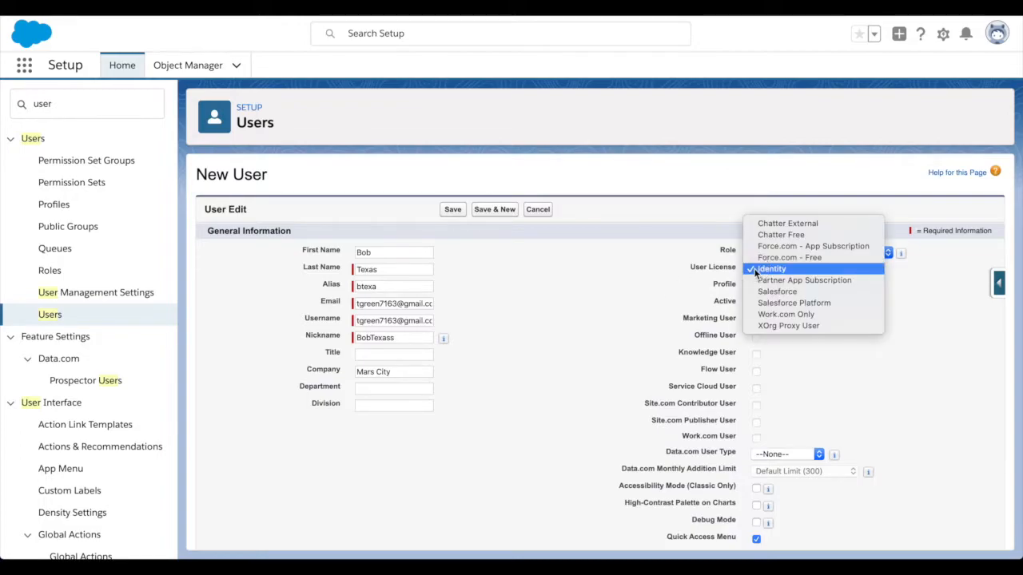
{"action": "left_click", "coordinate": [770, 302]}
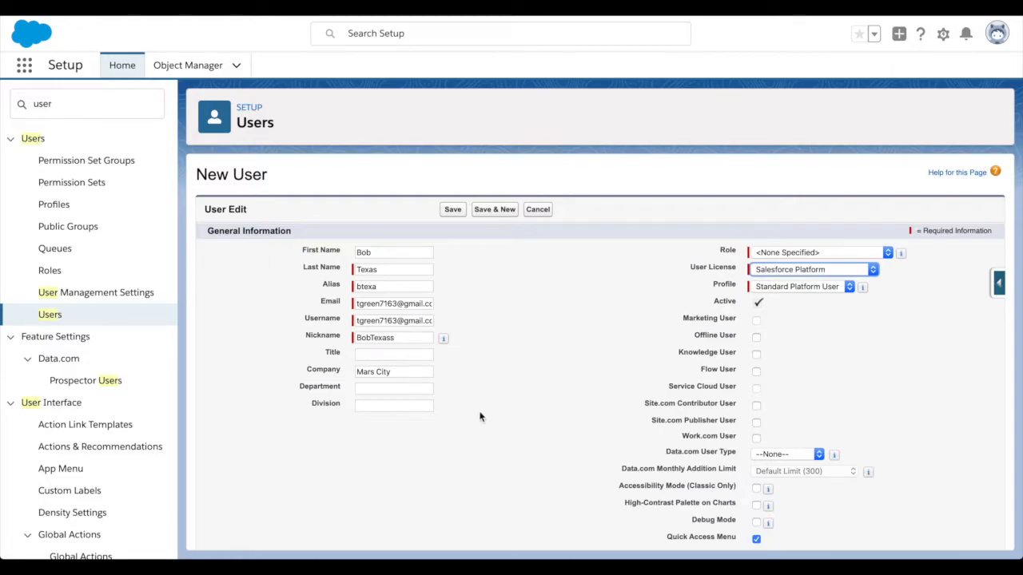
- Save the first new user, which raises a duplicate-username error
{"action": "scroll", "coordinate": [479, 414], "scroll_direction": "down", "scroll_amount": 4}
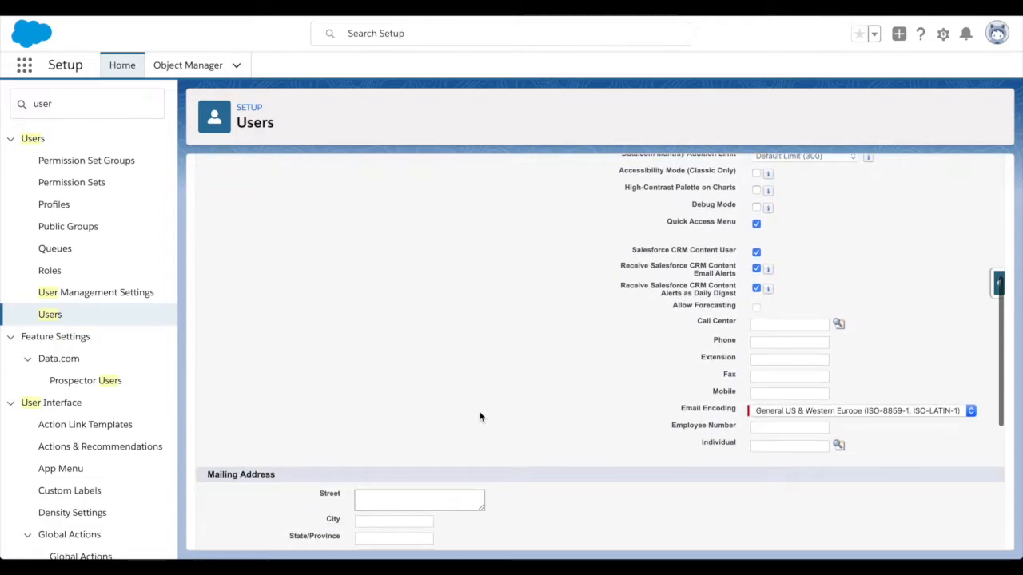
{"action": "scroll", "coordinate": [479, 416], "scroll_direction": "down", "scroll_amount": 3}
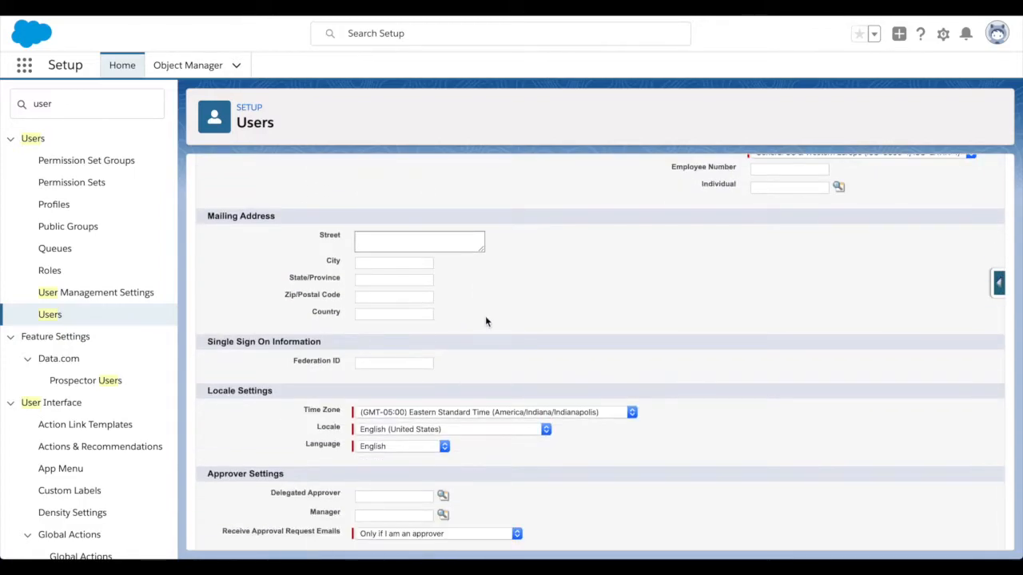
{"action": "scroll", "coordinate": [485, 321], "scroll_direction": "down", "scroll_amount": 1}
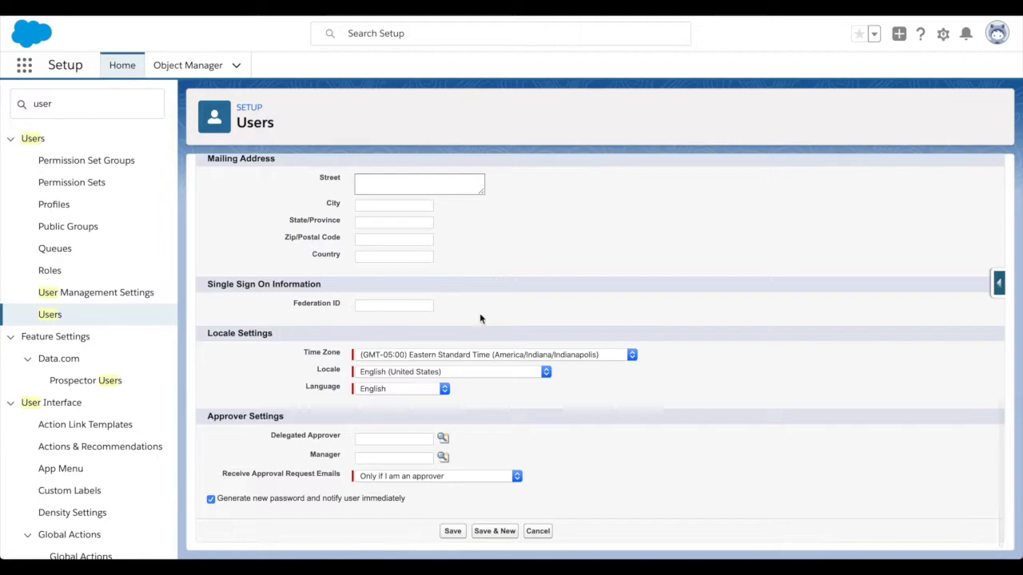
{"action": "left_click", "coordinate": [449, 533]}
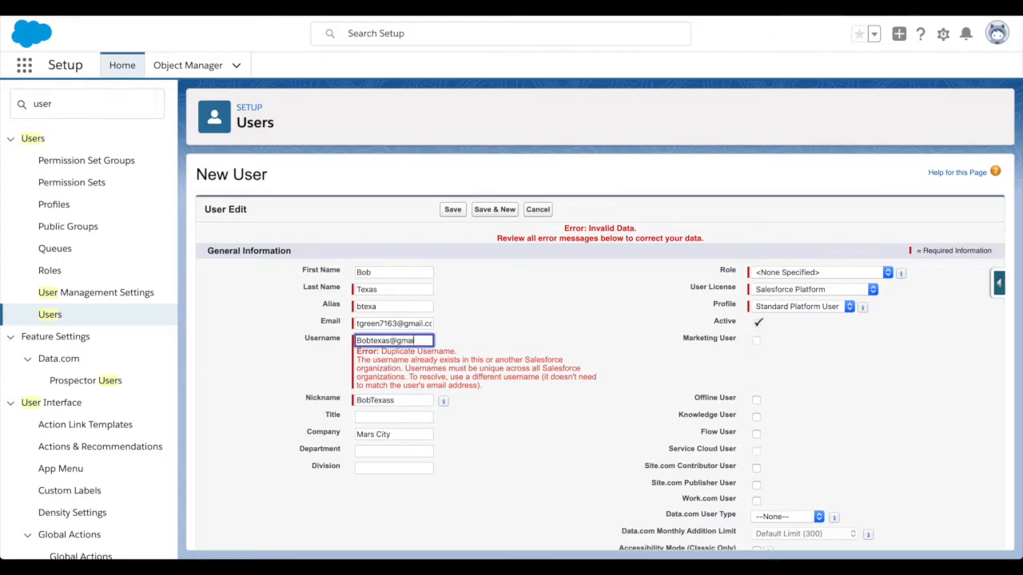
{"action": "key", "text": "BackSpace"}
{"action": "type", "text": "gmail.com"}
{"action": "left_click", "coordinate": [387, 342]}
{"action": "type", "text": "1"}
{"action": "left_click", "coordinate": [529, 333]}
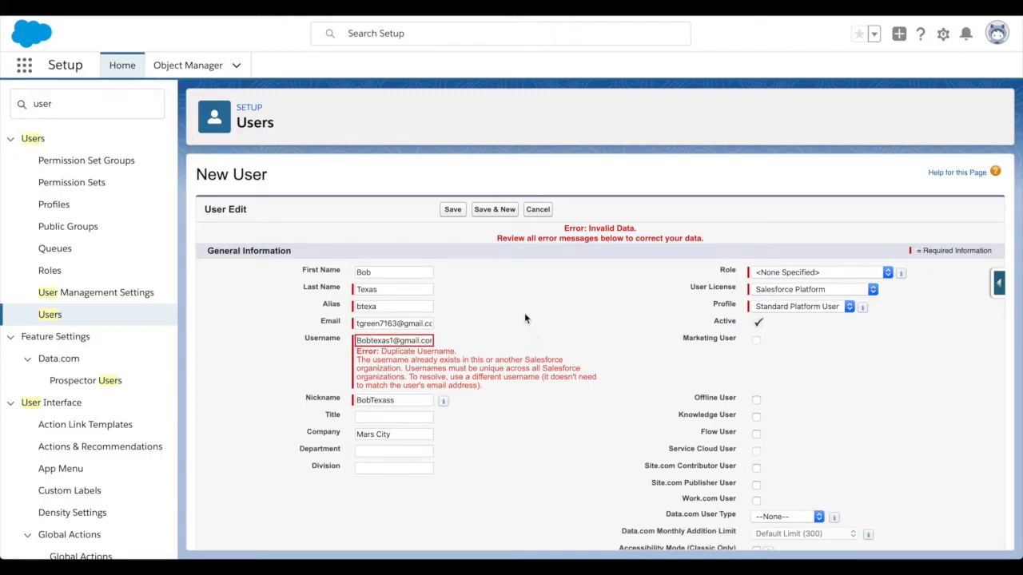
{"action": "left_click", "coordinate": [450, 211]}
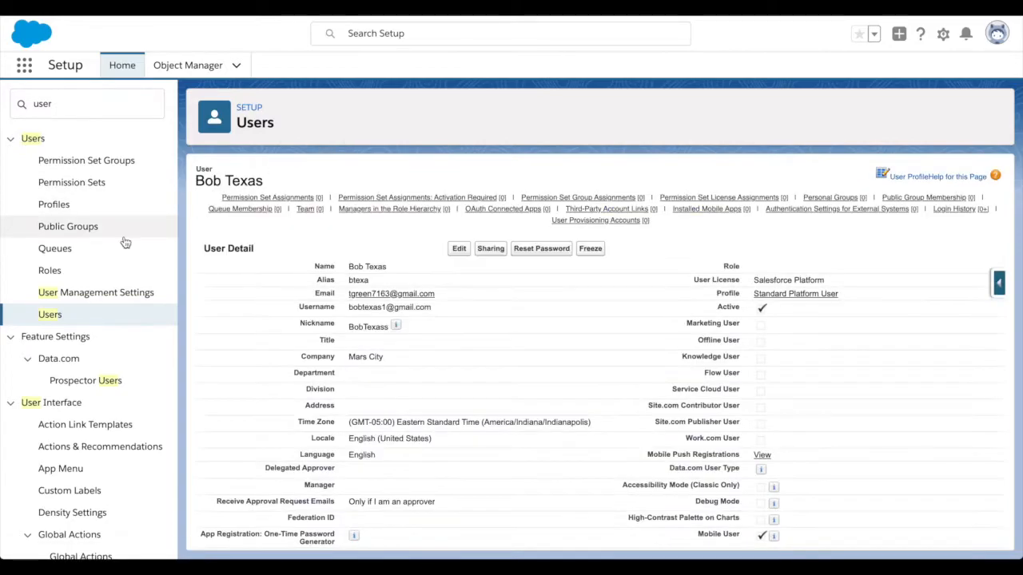
- Start another new user record and set its company to 'Mars City'
{"action": "left_click", "coordinate": [47, 317]}
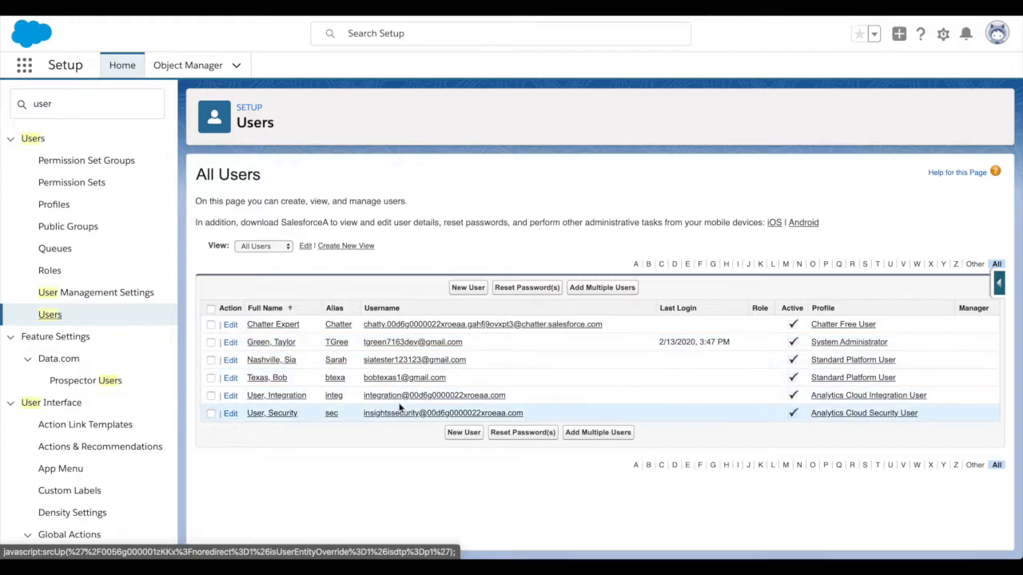
{"action": "left_click", "coordinate": [465, 432]}
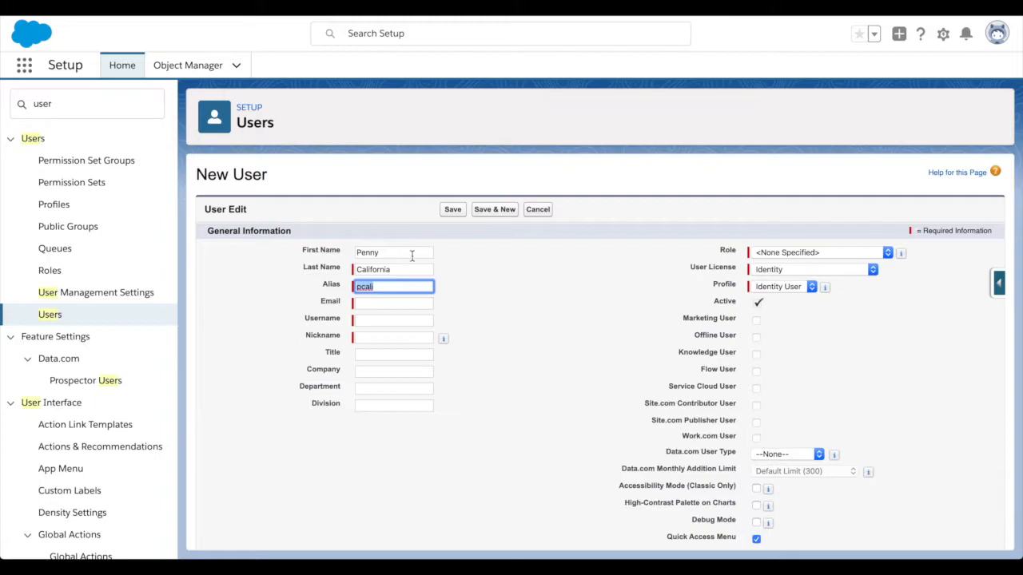
{"action": "left_click", "coordinate": [448, 260]}
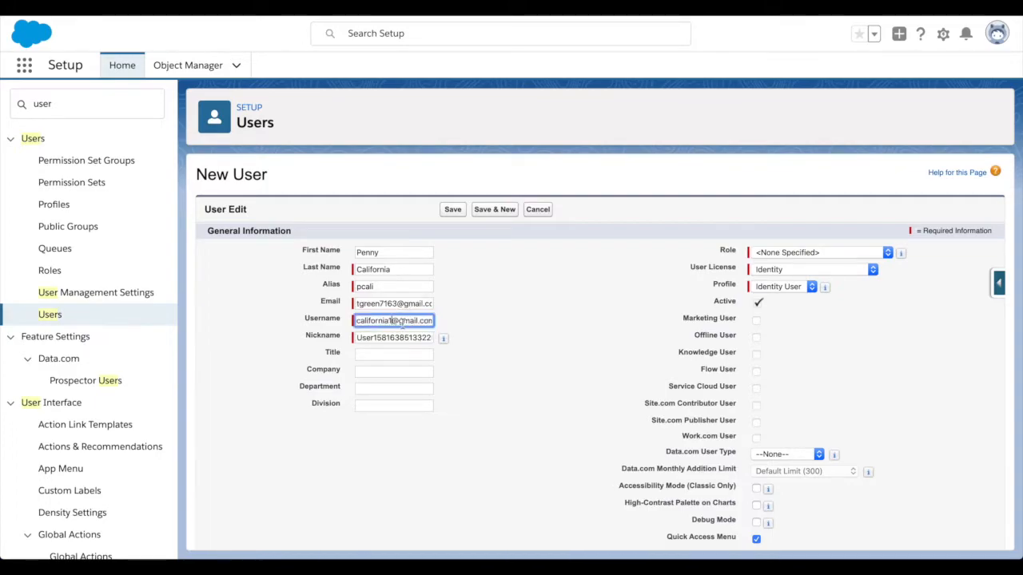
{"action": "left_click", "coordinate": [394, 371]}
{"action": "type", "text": "Mar"}
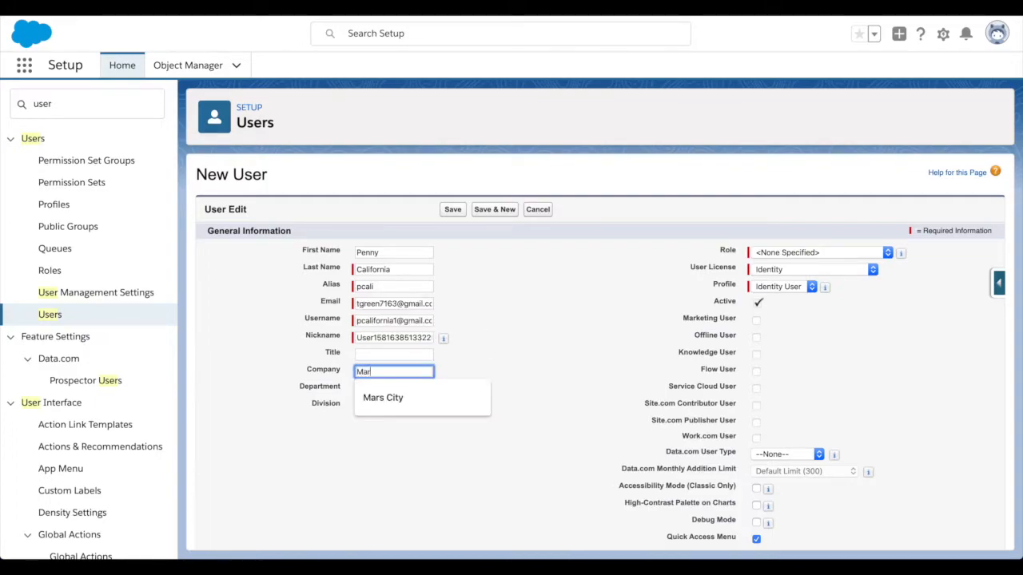
{"action": "type", "text": "s City"}
{"action": "left_click", "coordinate": [486, 367]}
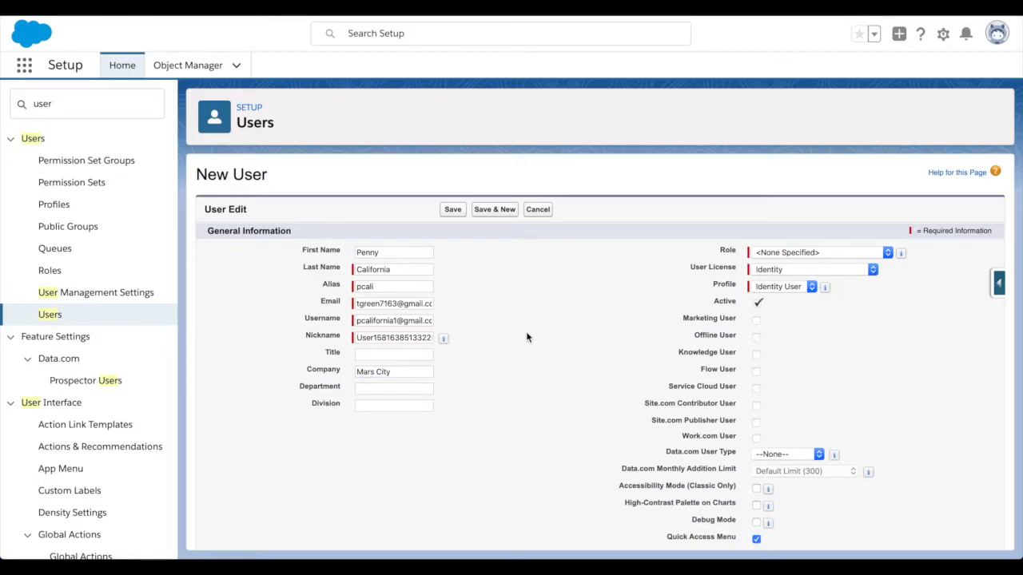
- Leave the role unspecified, choose the Salesforce Platform license and save the second user
{"action": "left_click", "coordinate": [775, 254]}
{"action": "left_click", "coordinate": [905, 282]}
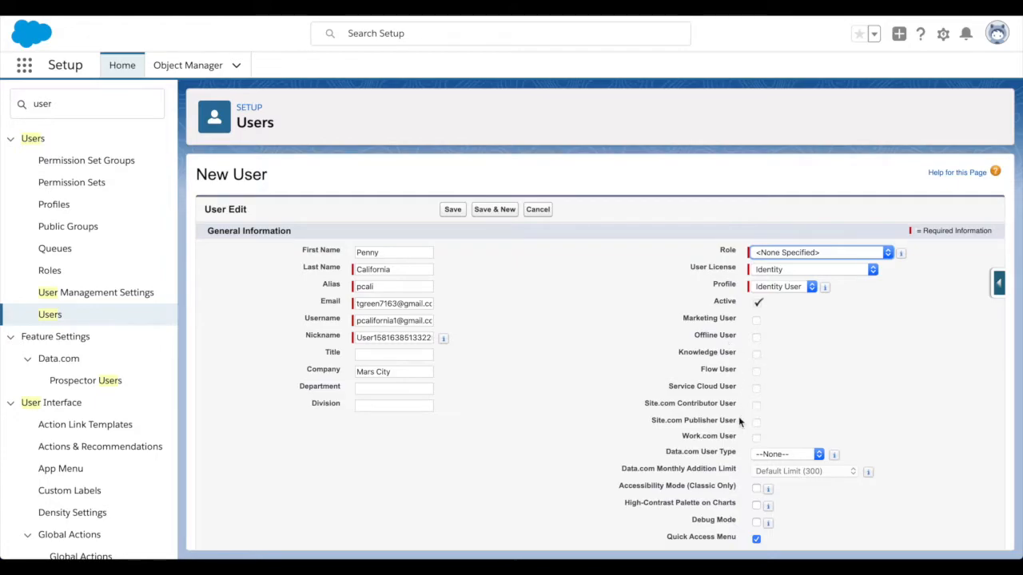
{"action": "left_click", "coordinate": [771, 270]}
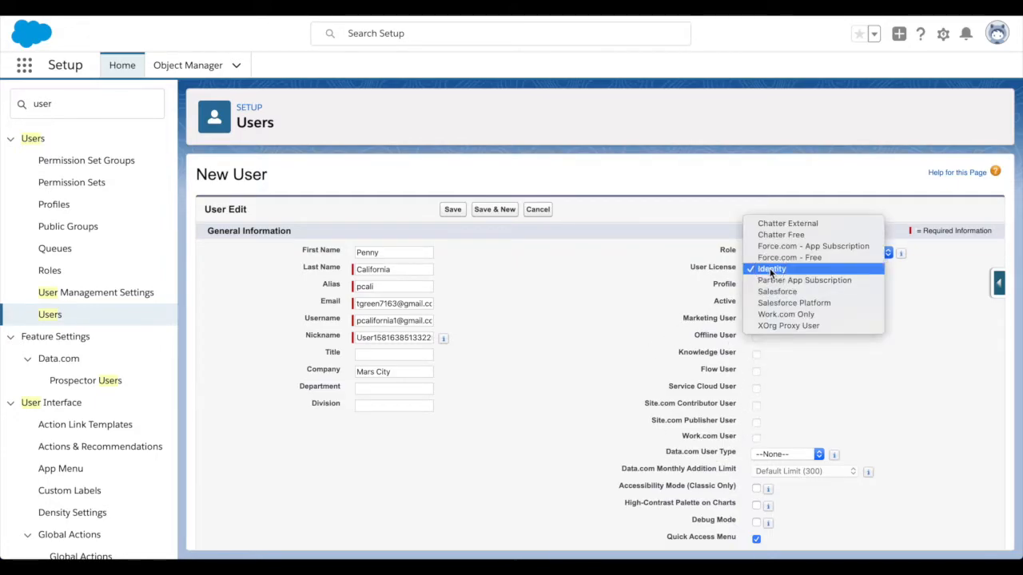
{"action": "left_click", "coordinate": [828, 302]}
{"action": "left_click", "coordinate": [869, 317]}
{"action": "scroll", "coordinate": [868, 317], "scroll_direction": "down", "scroll_amount": 10}
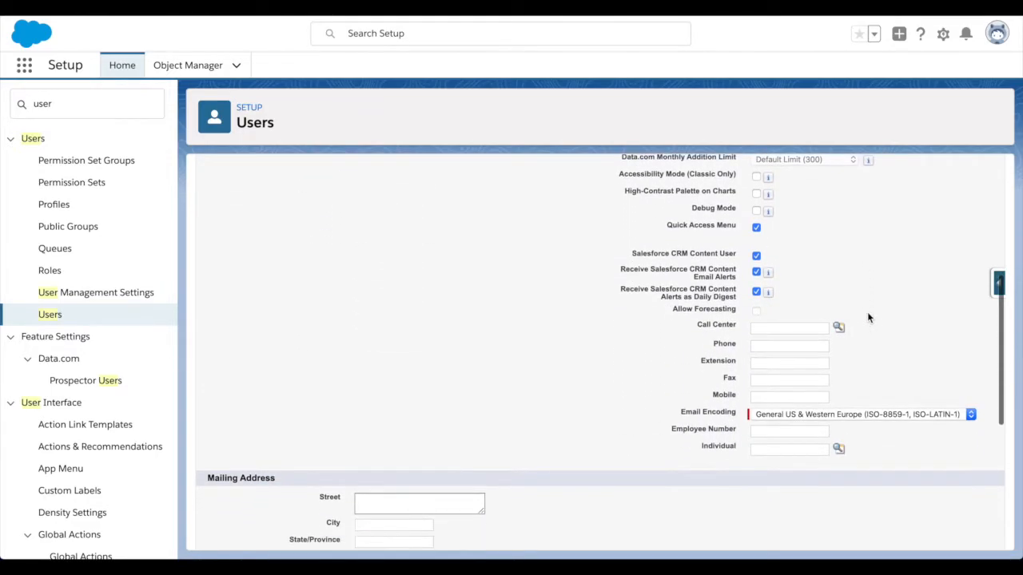
{"action": "scroll", "coordinate": [645, 312], "scroll_direction": "down", "scroll_amount": 3}
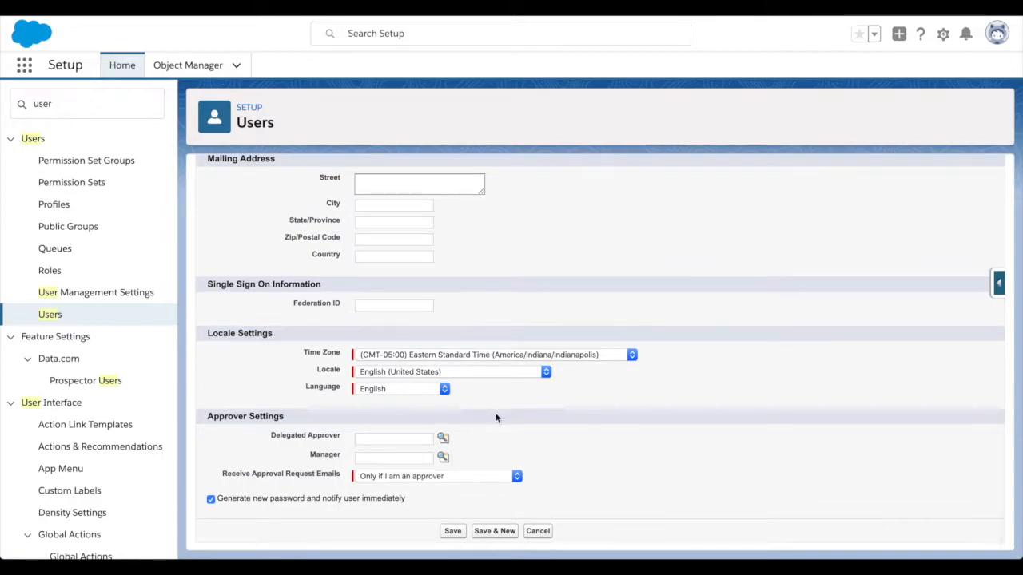
{"action": "left_click", "coordinate": [453, 530]}
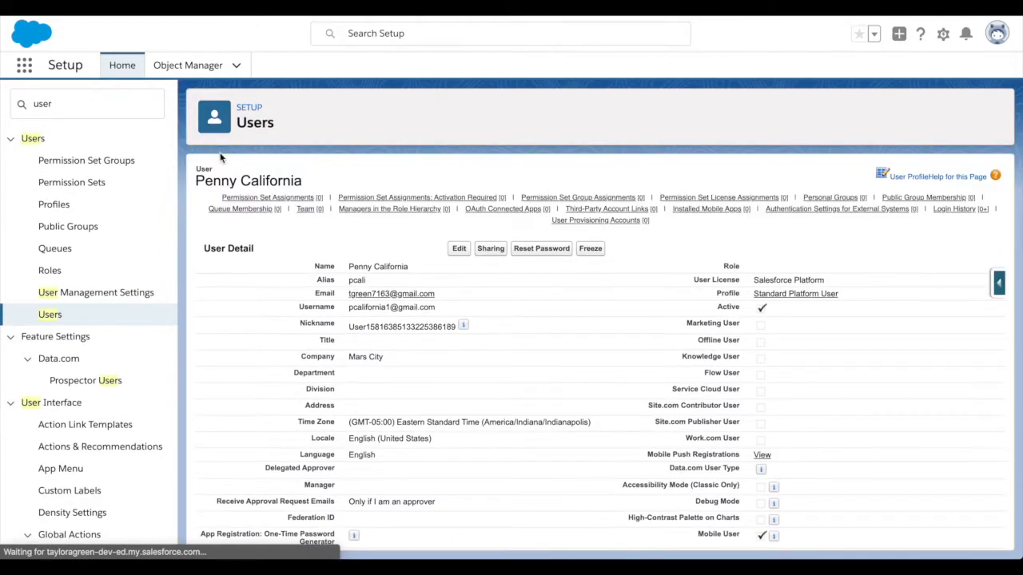
{"action": "left_click", "coordinate": [49, 316]}
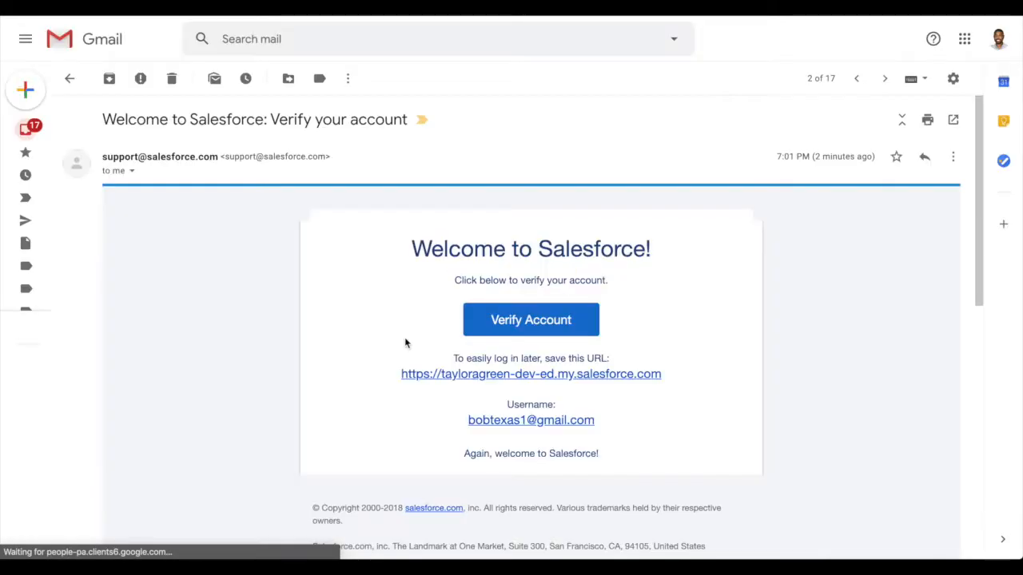
- Check both welcome messages in the thread and follow the second user's Verify Account link
{"action": "scroll", "coordinate": [411, 284], "scroll_direction": "down", "scroll_amount": 3}
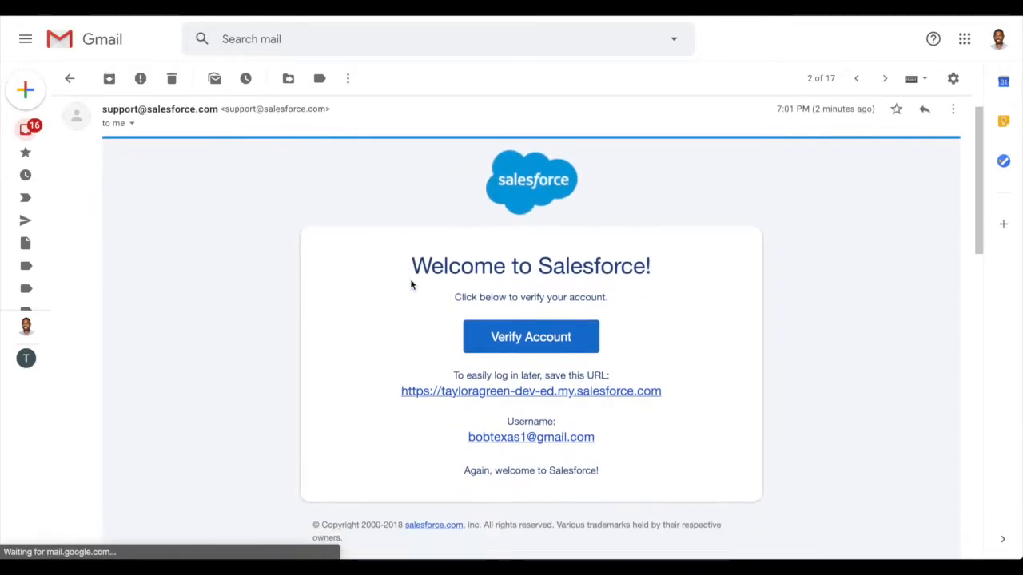
{"action": "scroll", "coordinate": [410, 280], "scroll_direction": "up", "scroll_amount": 2}
{"action": "scroll", "coordinate": [413, 285], "scroll_direction": "down", "scroll_amount": 6}
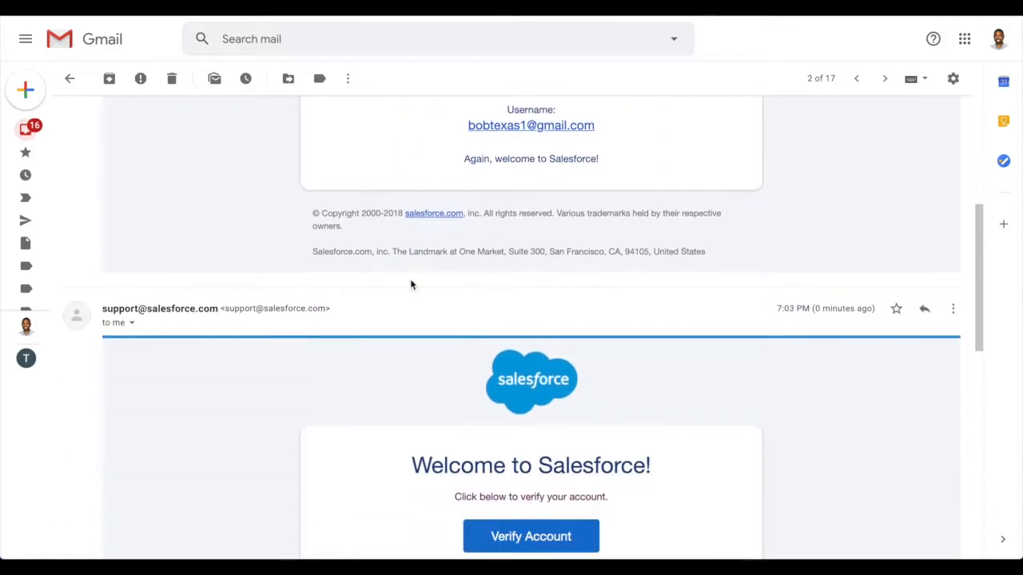
{"action": "scroll", "coordinate": [405, 371], "scroll_direction": "down", "scroll_amount": 4}
{"action": "scroll", "coordinate": [405, 371], "scroll_direction": "up", "scroll_amount": 4}
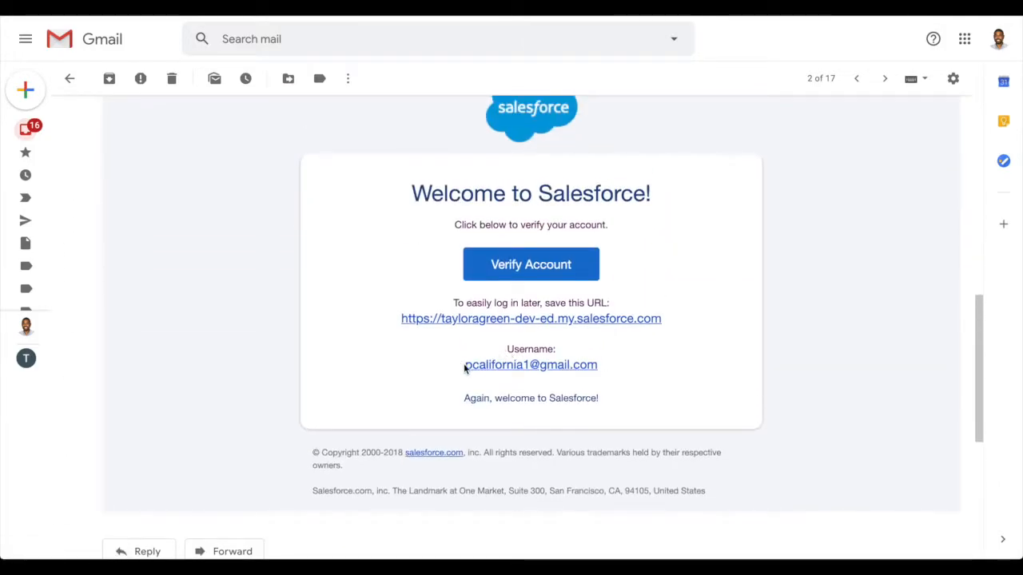
{"action": "left_click", "coordinate": [545, 274]}
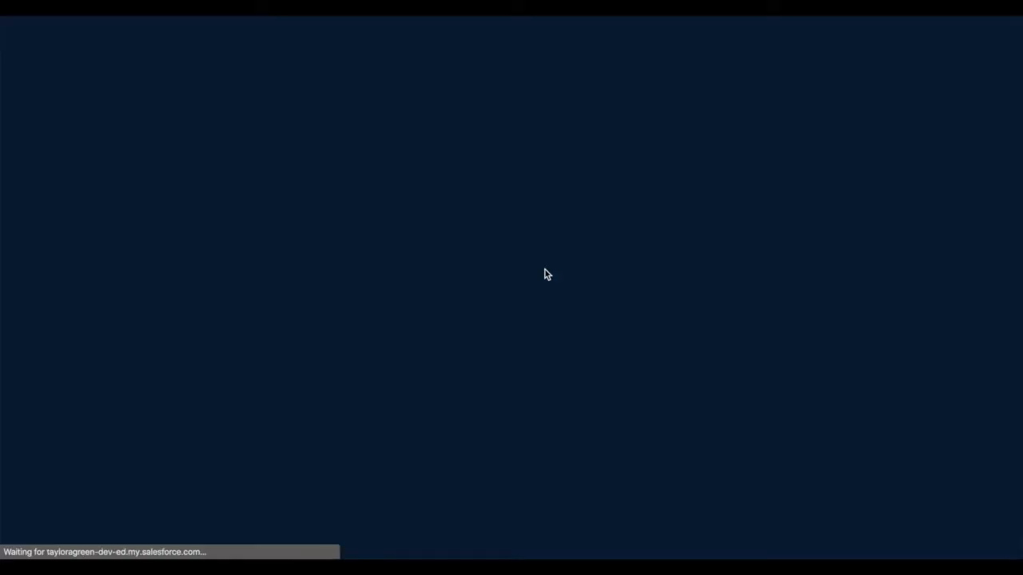
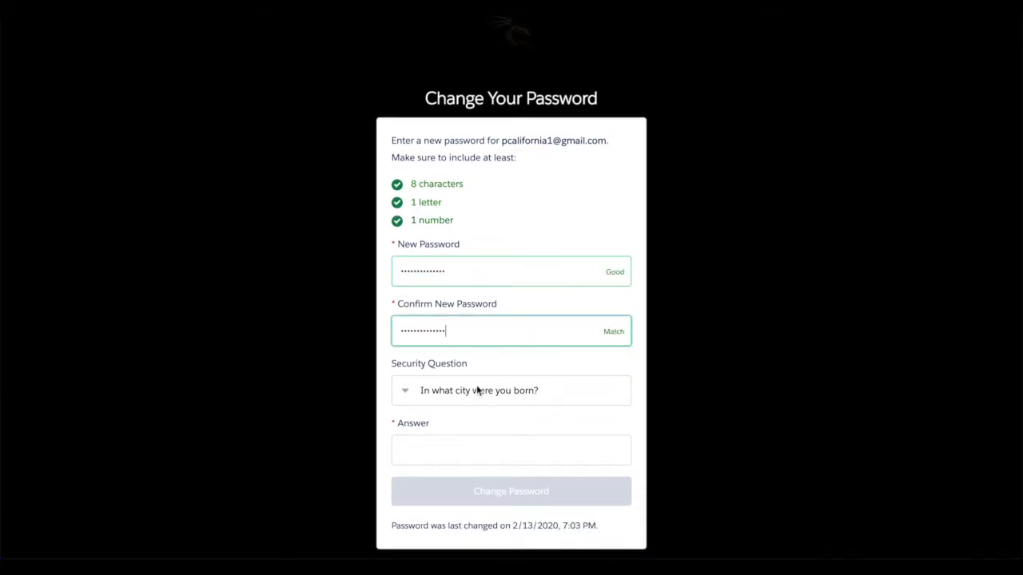
{"action": "left_click", "coordinate": [478, 390]}
{"action": "left_click", "coordinate": [477, 389]}
{"action": "left_click", "coordinate": [469, 448]}
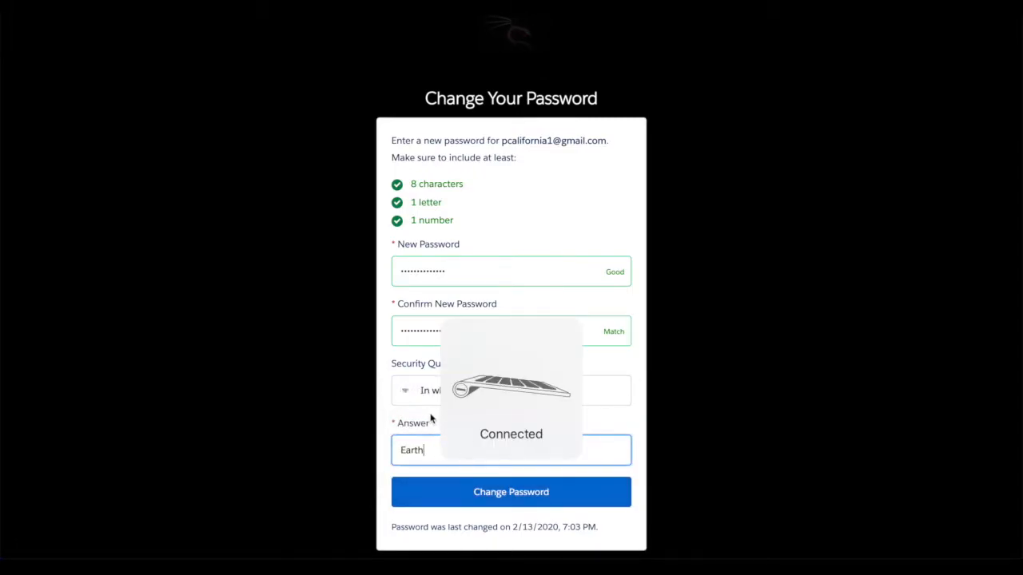
{"action": "left_click", "coordinate": [445, 499]}
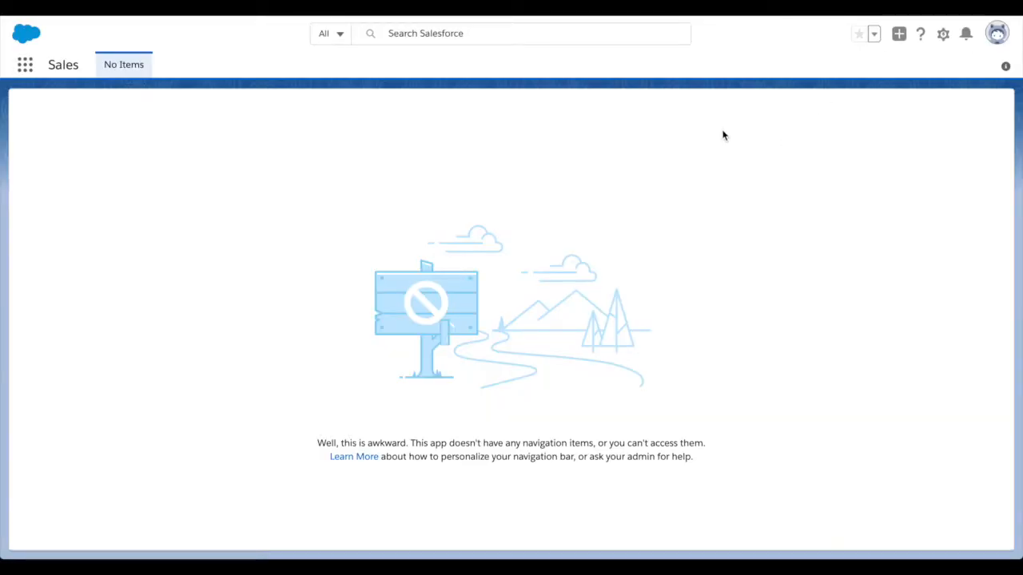
- Check the profile menu and the App Launcher list, then close both
{"action": "left_click", "coordinate": [997, 33]}
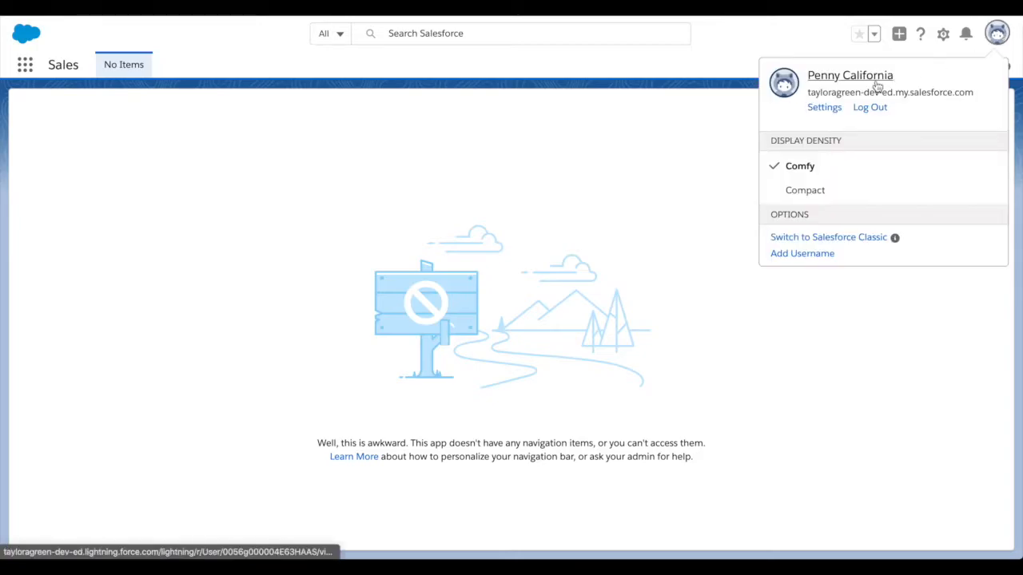
{"action": "left_click", "coordinate": [635, 107]}
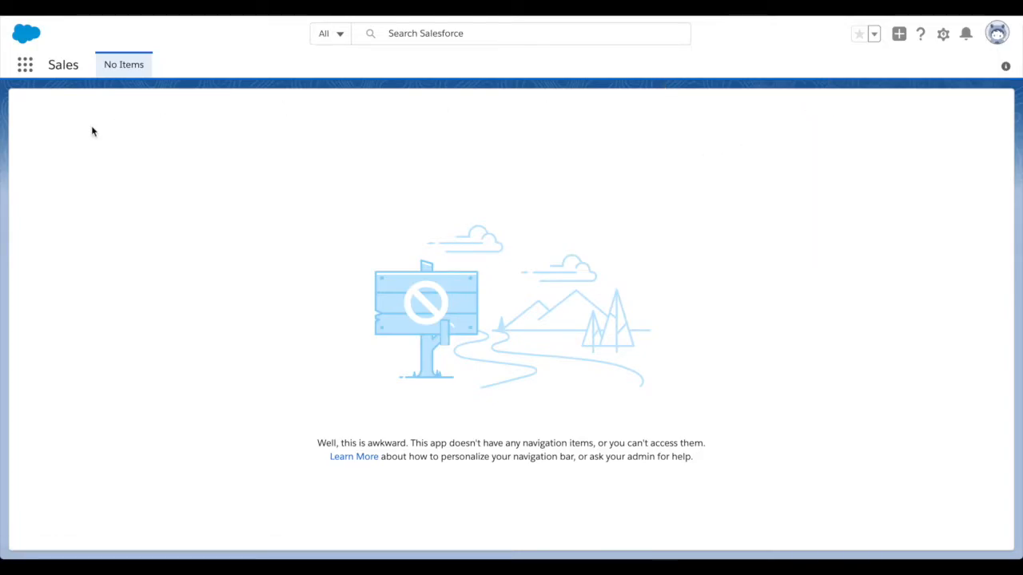
{"action": "left_click", "coordinate": [24, 66]}
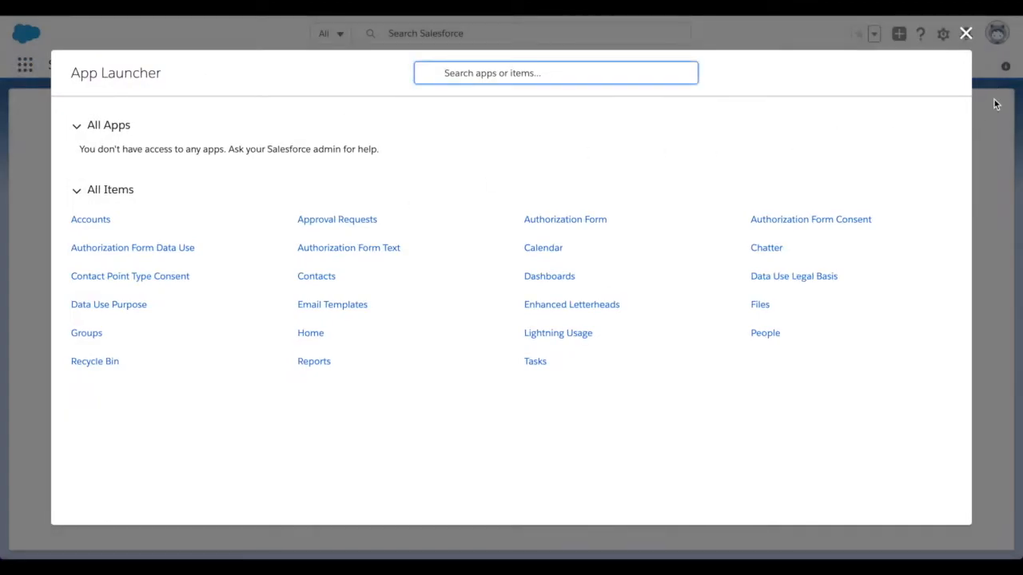
{"action": "left_click", "coordinate": [967, 34]}
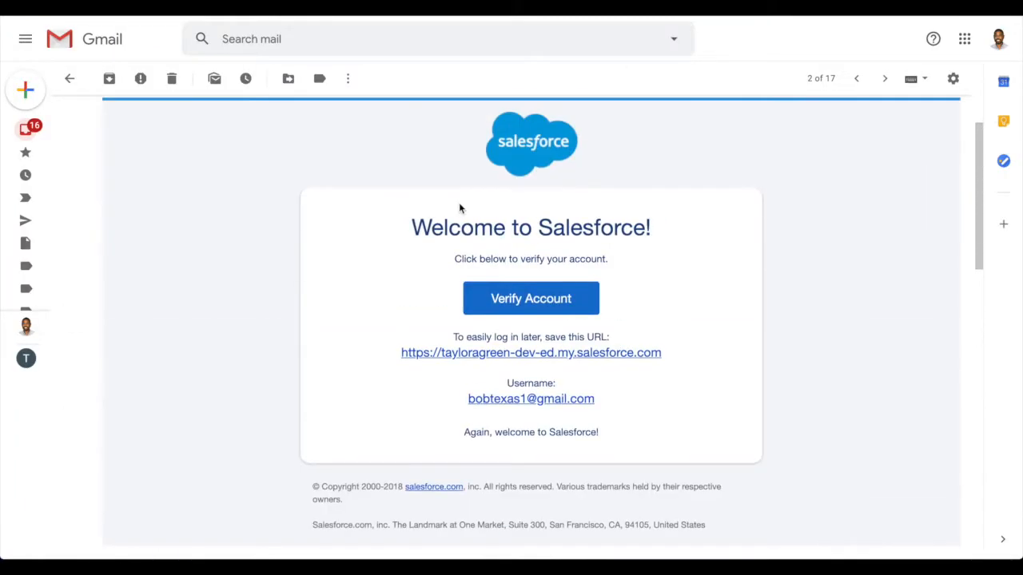
{"action": "left_click", "coordinate": [510, 304]}
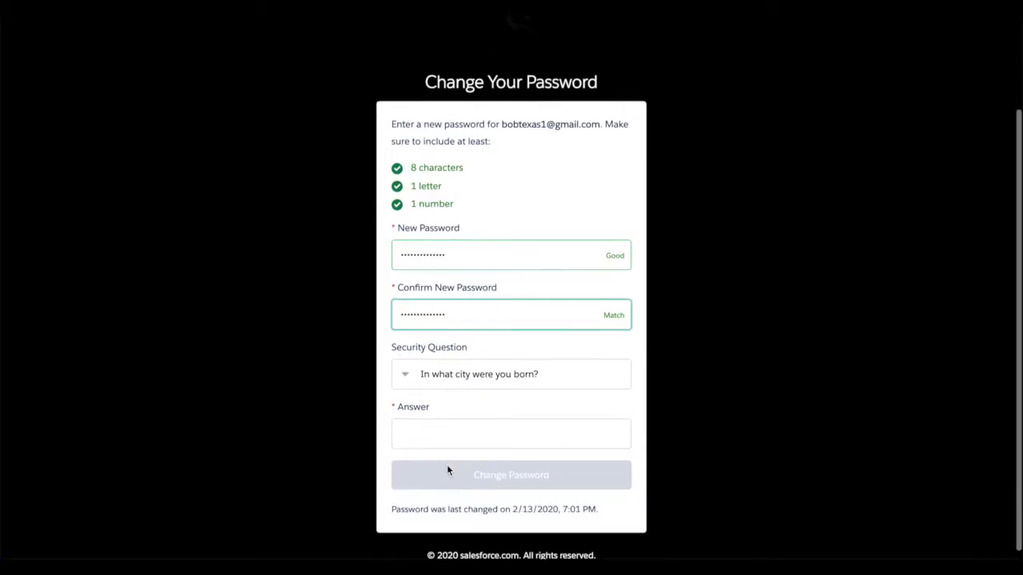
{"action": "scroll", "coordinate": [451, 459], "scroll_direction": "down", "scroll_amount": 1}
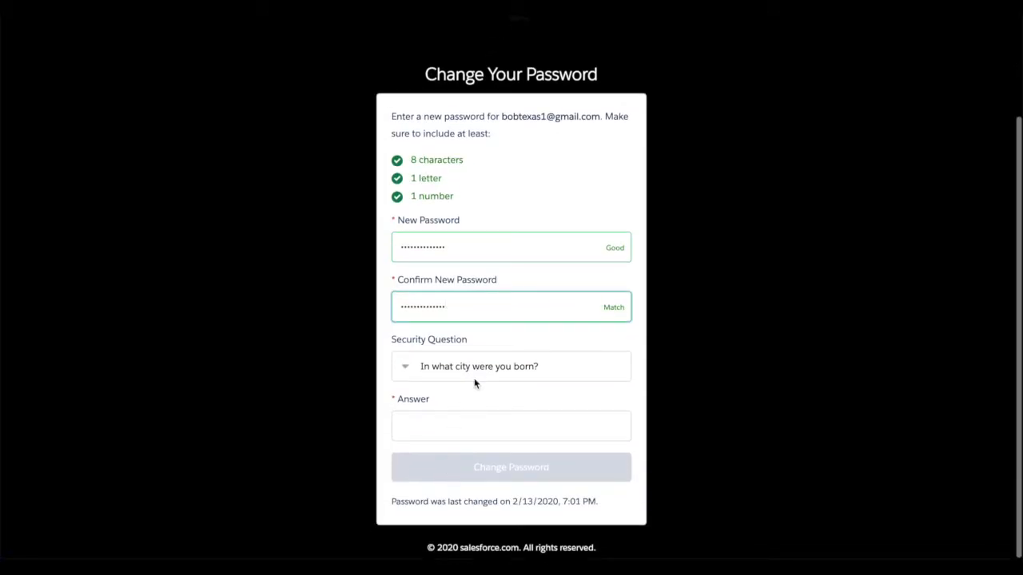
{"action": "left_click", "coordinate": [464, 413]}
{"action": "left_click", "coordinate": [449, 468]}
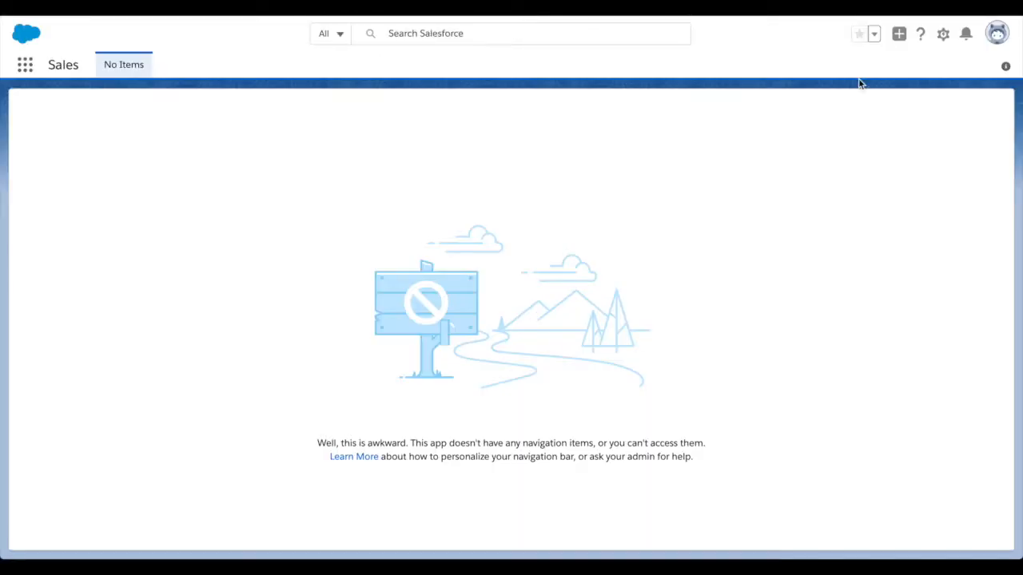
- Check the profile menu, close it, and scroll down the Setup Home page
{"action": "left_click", "coordinate": [996, 33]}
{"action": "left_click", "coordinate": [846, 80]}
{"action": "left_click_drag", "start_coordinate": [845, 83], "coordinate": [675, 168]}
{"action": "left_click", "coordinate": [676, 169]}
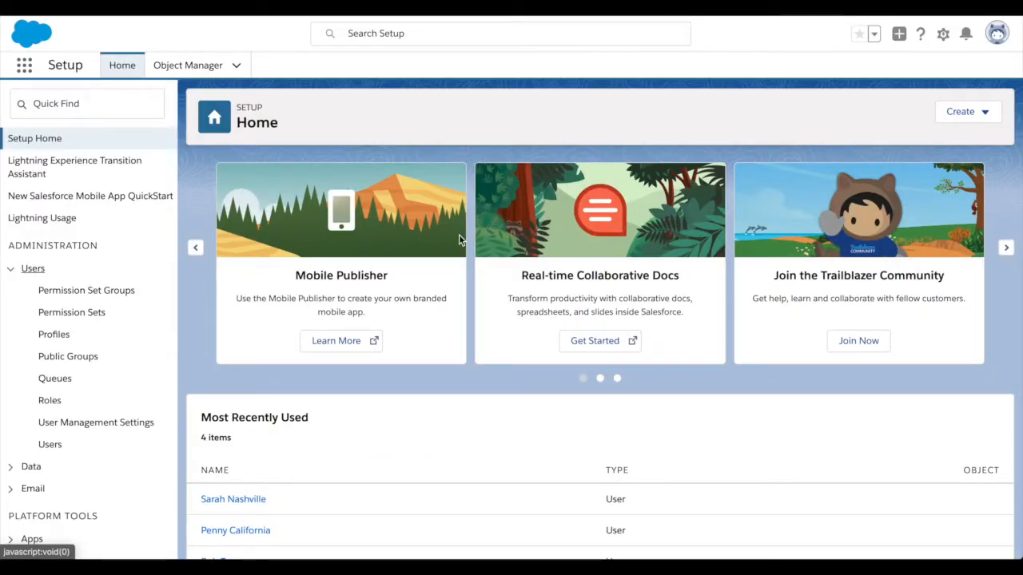
{"action": "scroll", "coordinate": [459, 234], "scroll_direction": "down", "scroll_amount": 2}
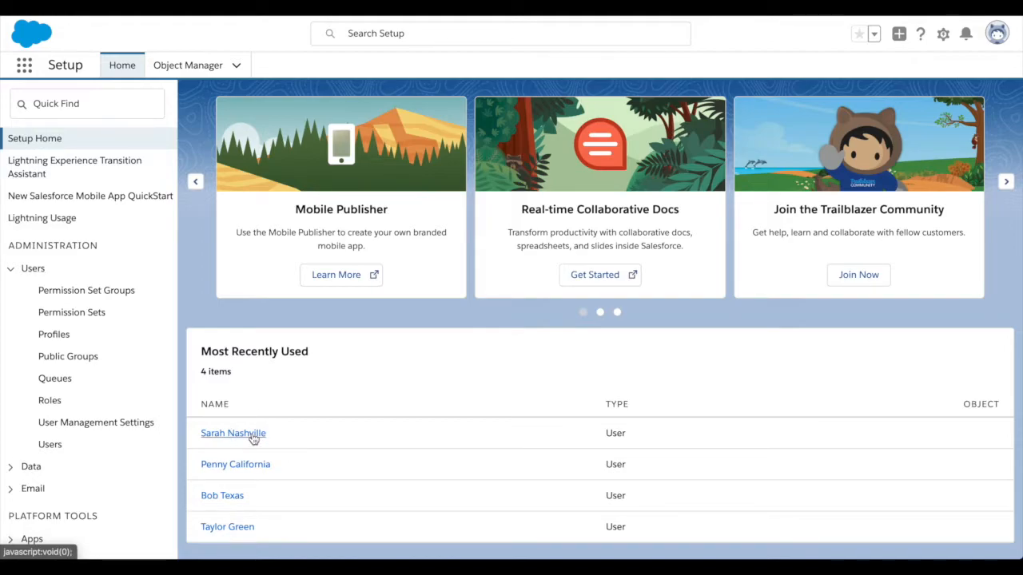
- Reset the existing user's password from their record, confirm, and follow the emailed reset link
{"action": "left_click", "coordinate": [253, 438]}
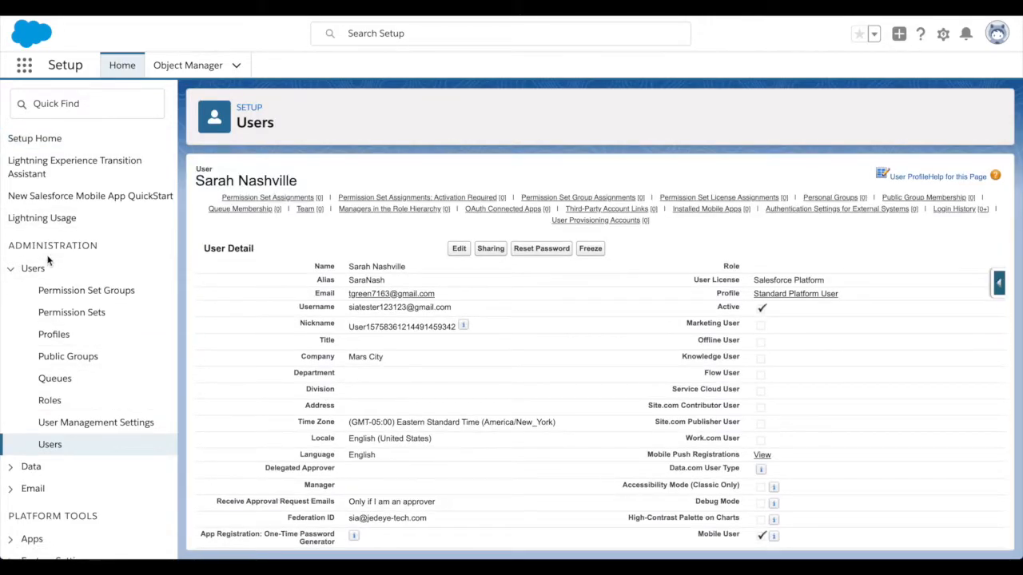
{"action": "scroll", "coordinate": [511, 302], "scroll_direction": "down", "scroll_amount": 1}
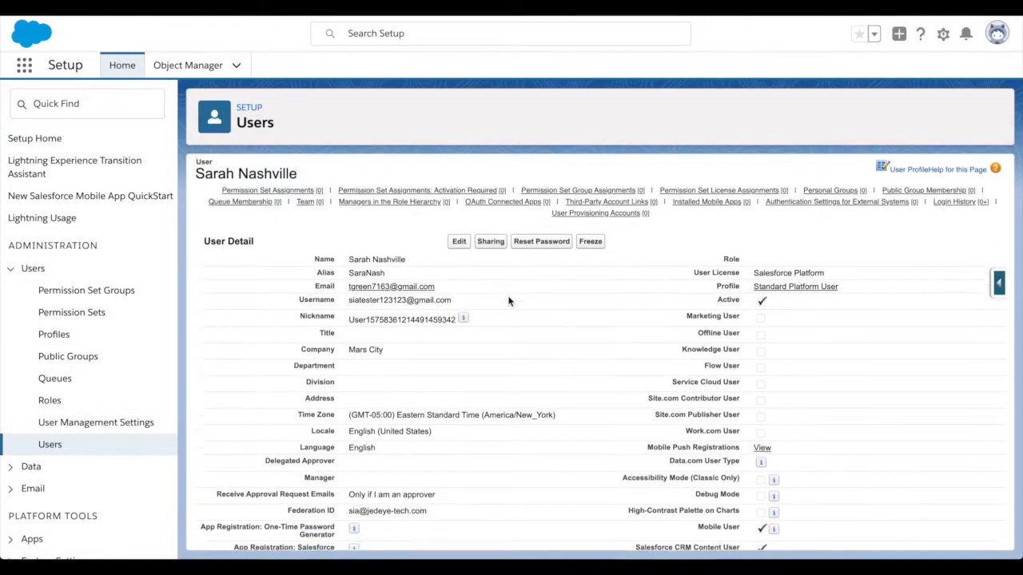
{"action": "left_click", "coordinate": [531, 218]}
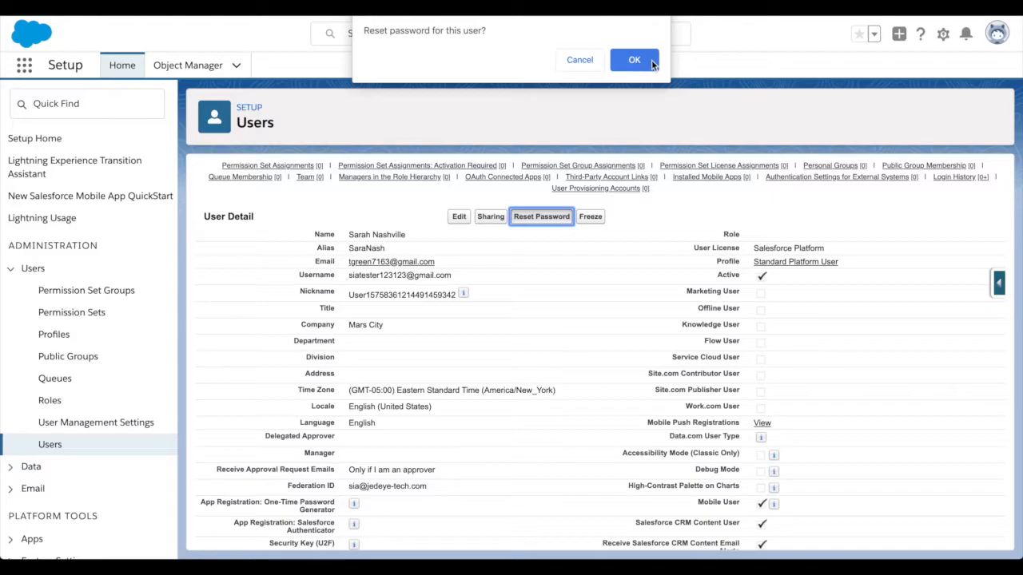
{"action": "left_click", "coordinate": [634, 61]}
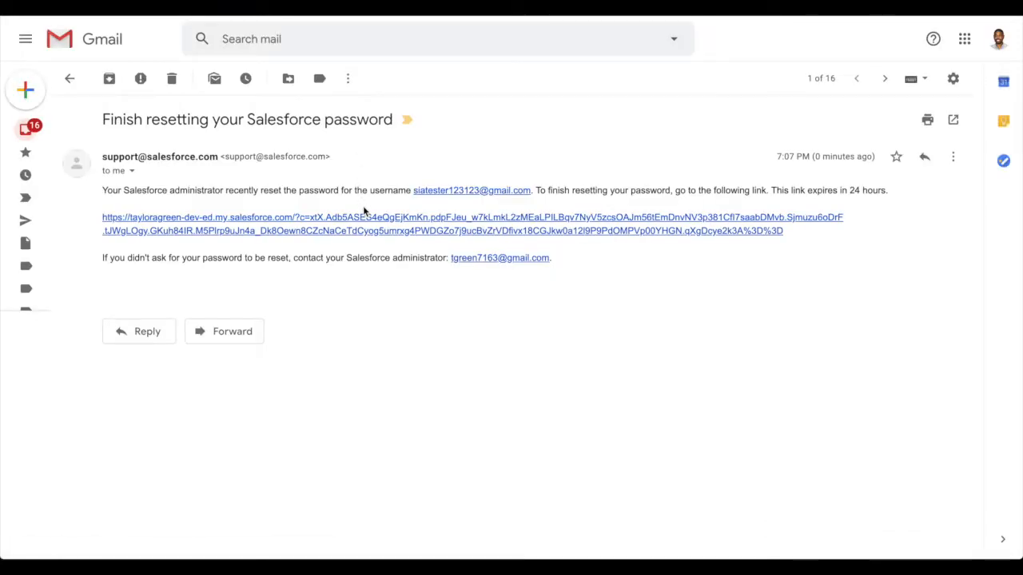
{"action": "left_click", "coordinate": [305, 232]}
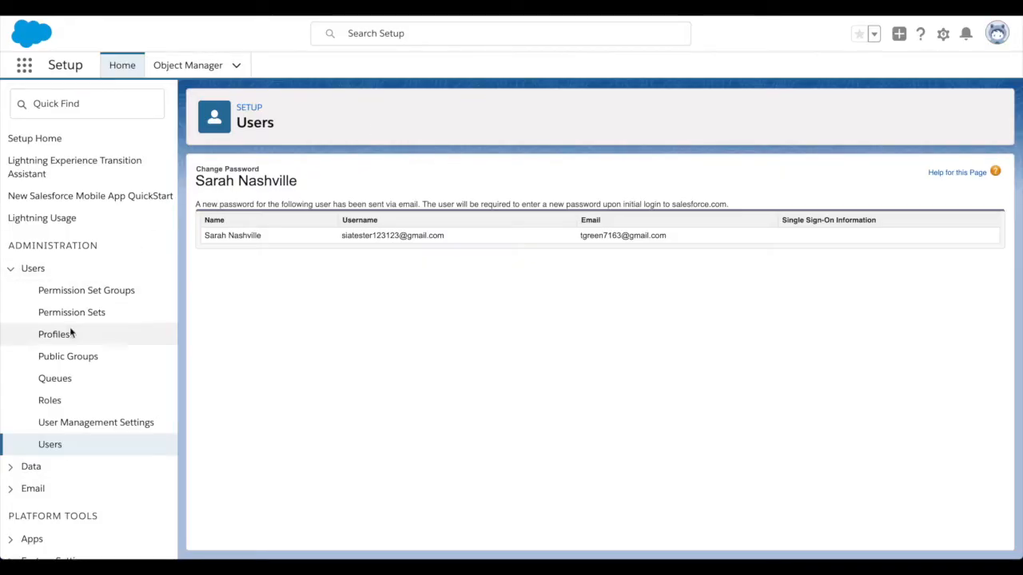
{"action": "left_click", "coordinate": [50, 444]}
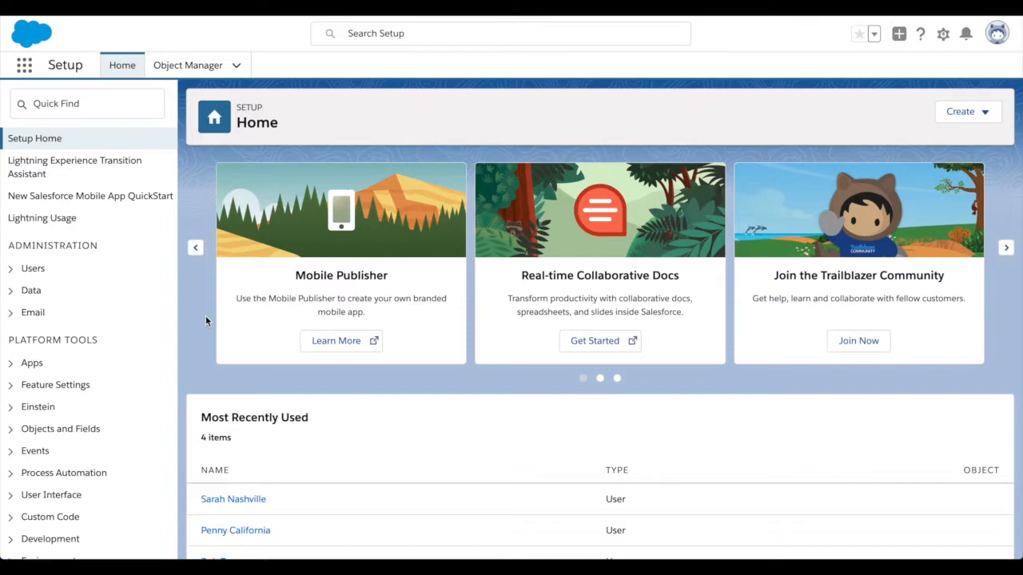
- Scroll Setup Home down to the Most Recently Used list showing all four users
{"action": "scroll", "coordinate": [281, 440], "scroll_direction": "down", "scroll_amount": 2}
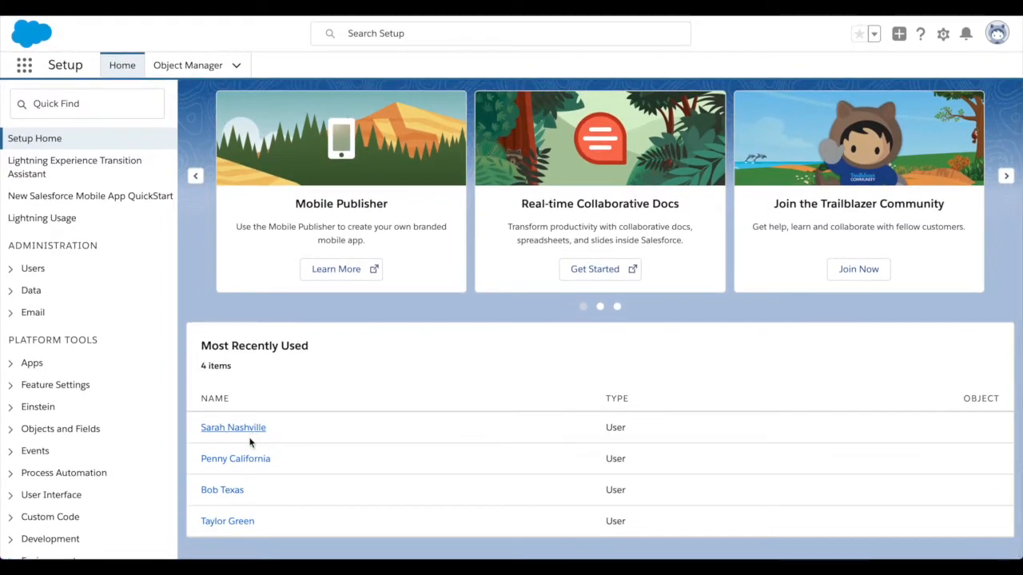
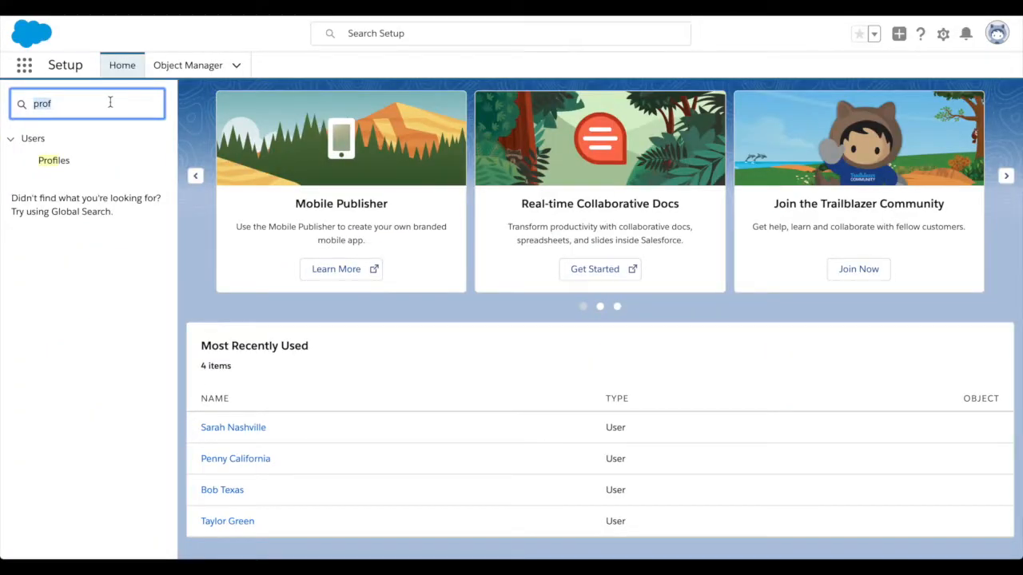
- Clear the old search and return to a fresh Setup home page from the gear menu
{"action": "key", "text": "BackSpace"}
{"action": "type", "text": "object"}
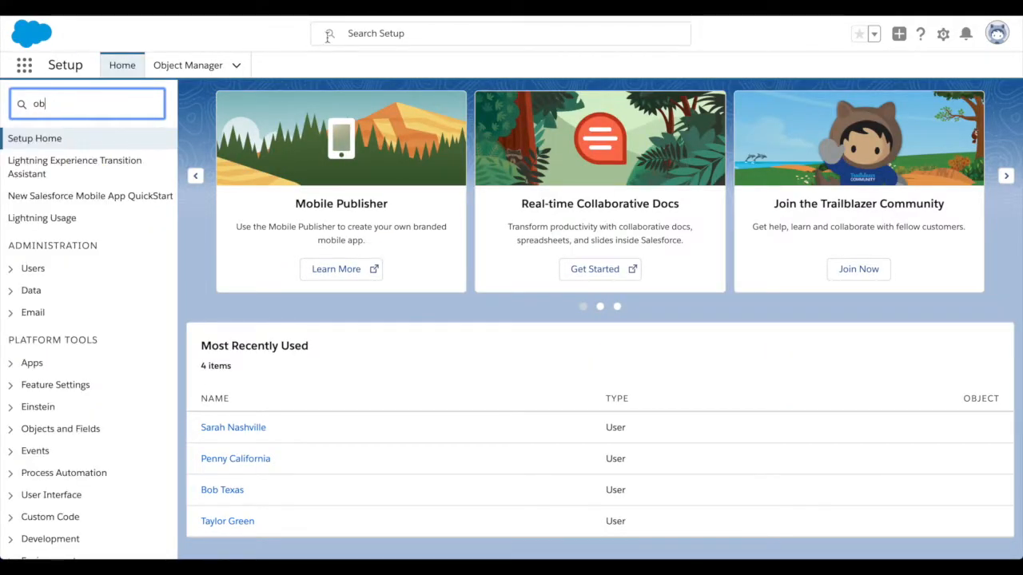
{"action": "left_click", "coordinate": [943, 35]}
{"action": "left_click", "coordinate": [882, 71]}
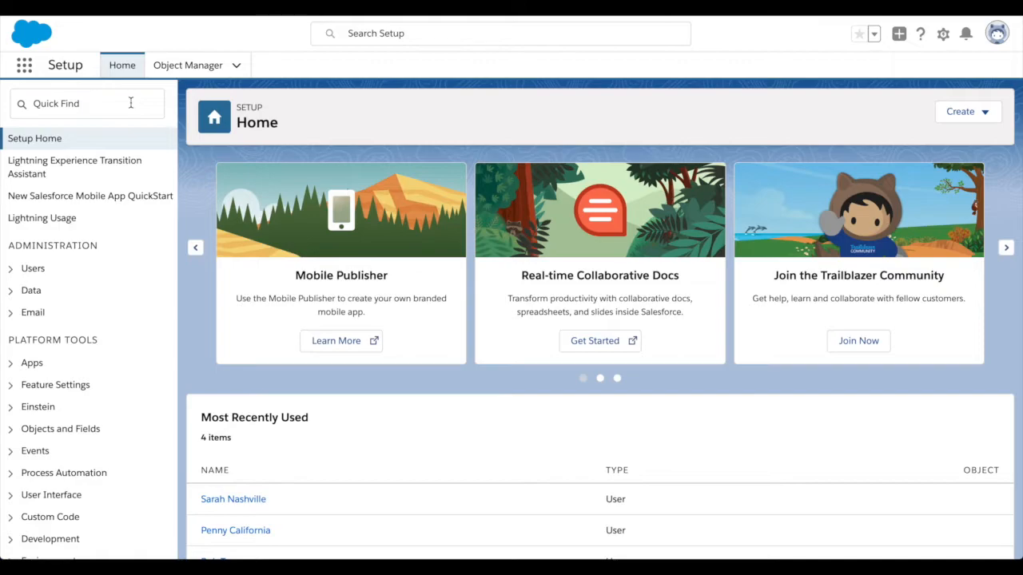
- Filter the Setup menu by 'object mana' and open Object Manager
{"action": "left_click", "coordinate": [116, 103]}
{"action": "type", "text": "object"}
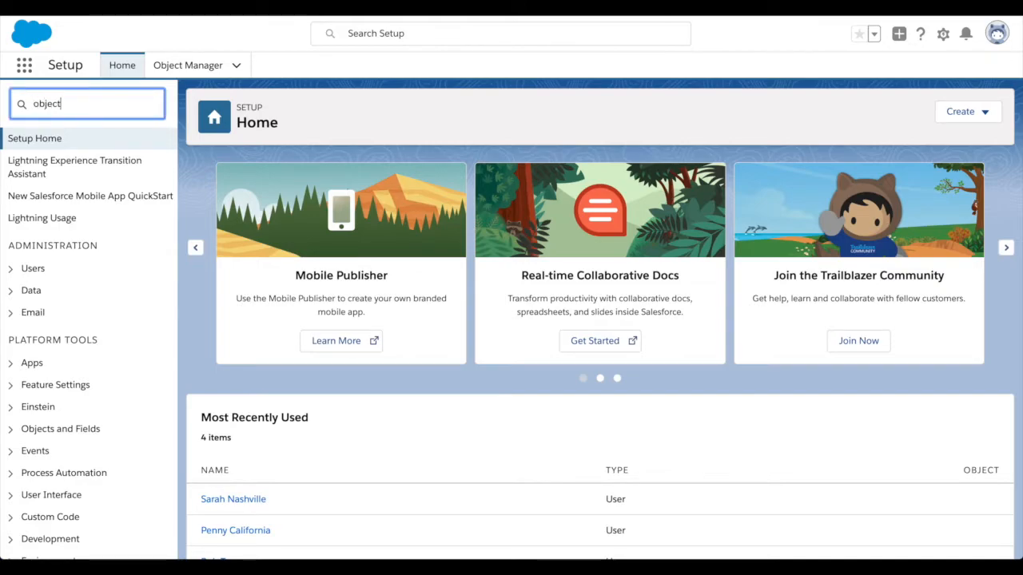
{"action": "type", "text": " mana"}
{"action": "left_click", "coordinate": [90, 161]}
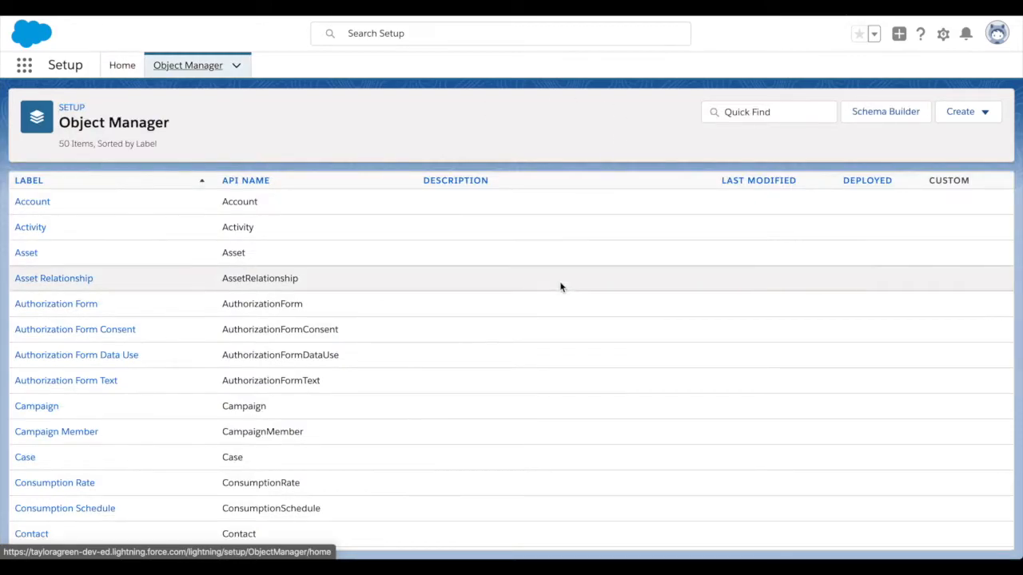
- Browse Object Manager's 50 objects and bring up the Create options
{"action": "scroll", "coordinate": [560, 287], "scroll_direction": "down", "scroll_amount": 5}
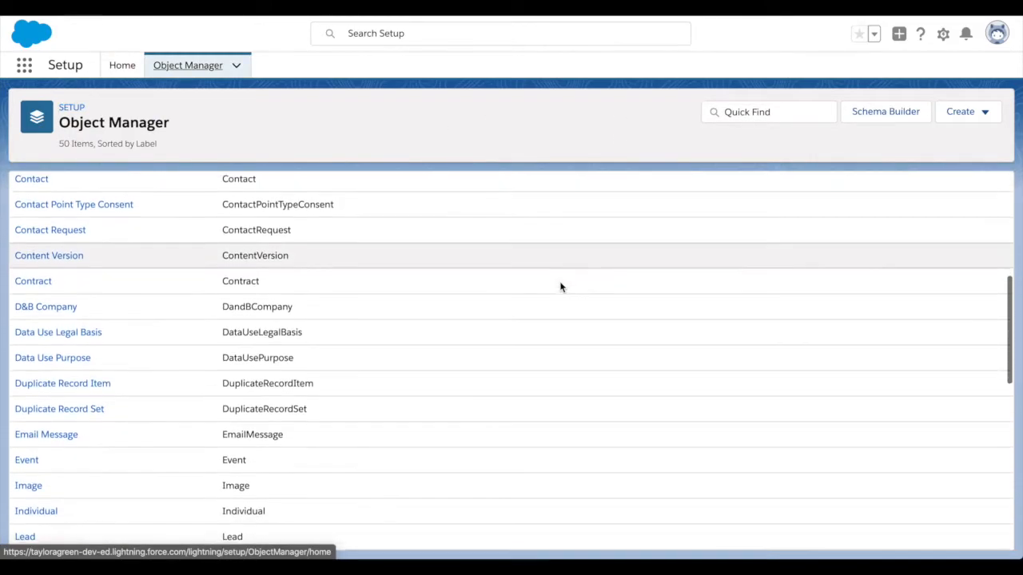
{"action": "scroll", "coordinate": [560, 287], "scroll_direction": "down", "scroll_amount": 4}
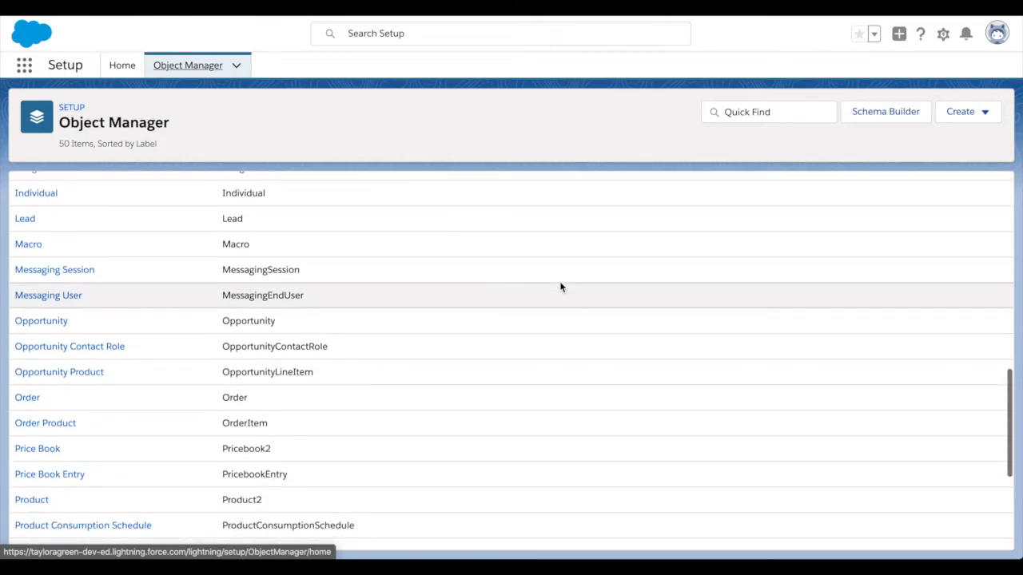
{"action": "scroll", "coordinate": [560, 287], "scroll_direction": "down", "scroll_amount": 3}
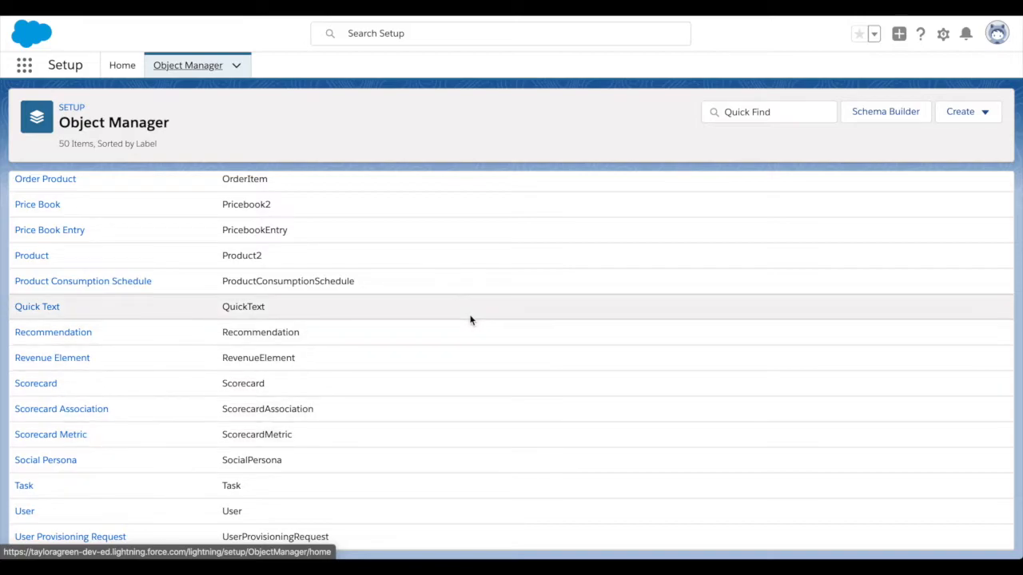
{"action": "scroll", "coordinate": [469, 319], "scroll_direction": "up", "scroll_amount": 8}
{"action": "scroll", "coordinate": [470, 320], "scroll_direction": "up", "scroll_amount": 4}
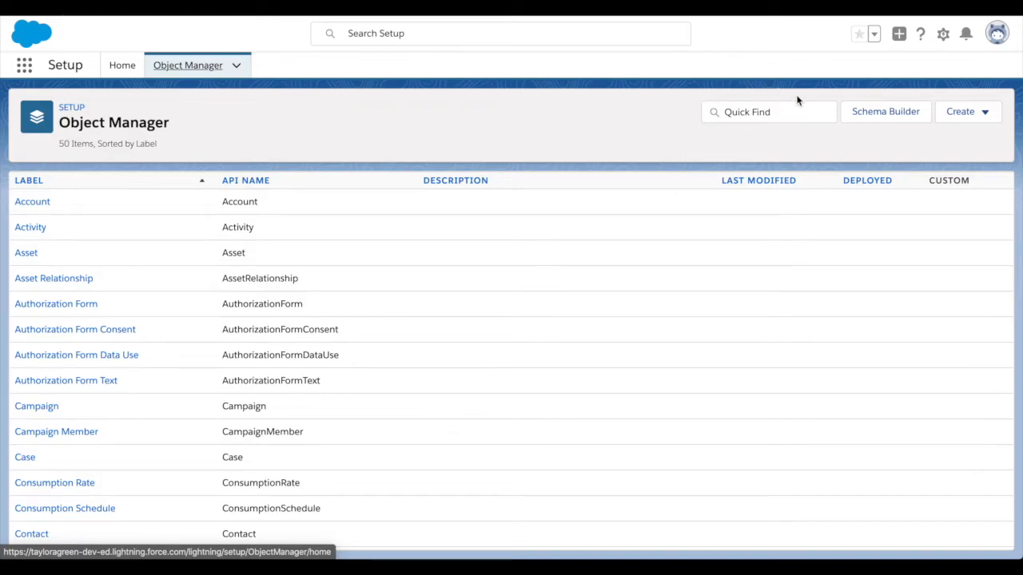
{"action": "left_click", "coordinate": [980, 118]}
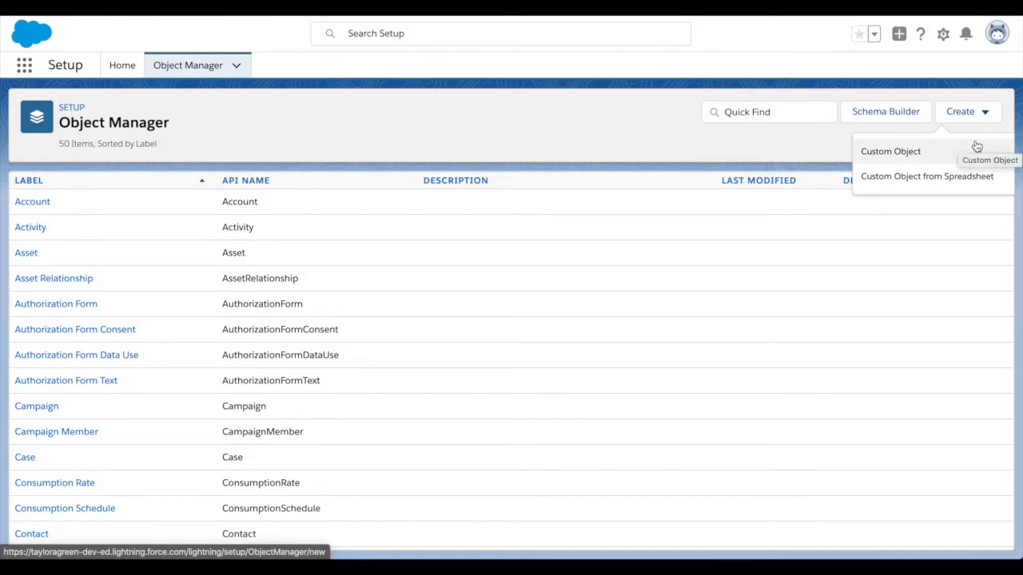
- Start a new custom object labelled 'Bed Station' with plural label 'Bed Stations'
{"action": "left_click", "coordinate": [893, 153]}
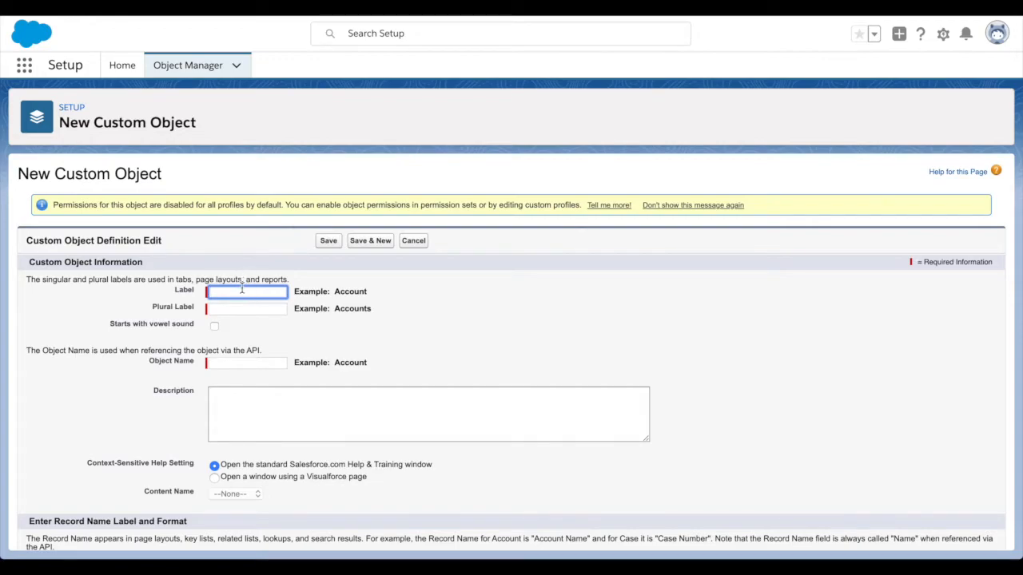
{"action": "type", "text": "Bed Station"}
{"action": "left_click", "coordinate": [247, 308]}
{"action": "type", "text": "Bed"}
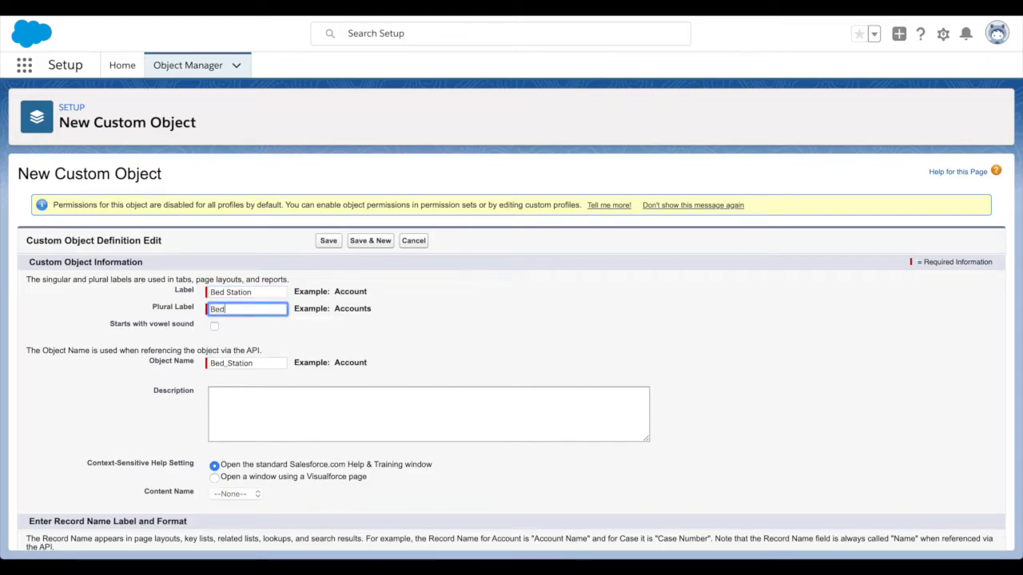
{"action": "type", "text": " Stations"}
{"action": "left_click", "coordinate": [386, 311]}
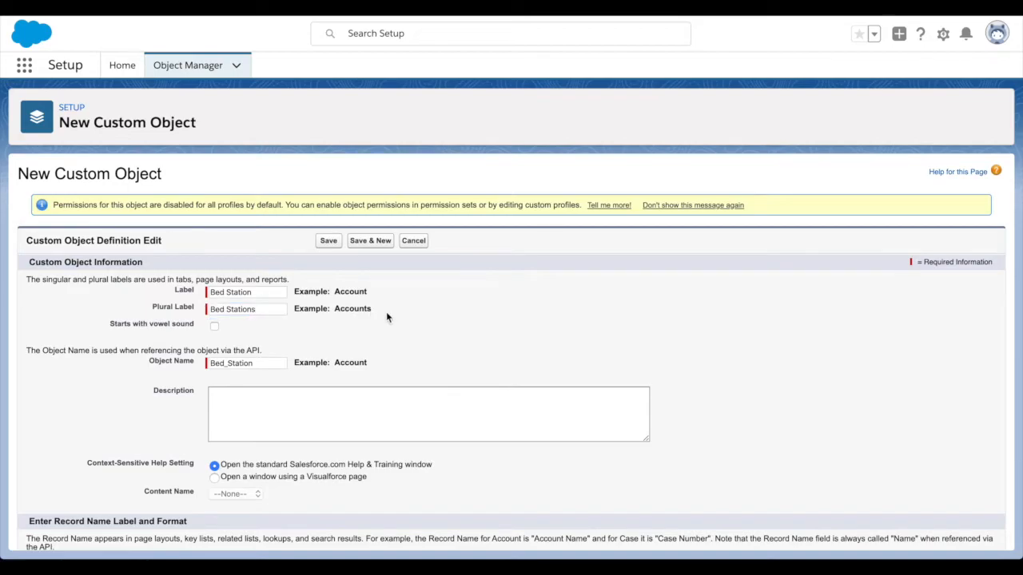
- Describe it as where the astronauts sleep, with room for four per station
{"action": "scroll", "coordinate": [333, 341], "scroll_direction": "down", "scroll_amount": 2}
{"action": "left_click", "coordinate": [317, 347]}
{"action": "type", "text": "This is where the "}
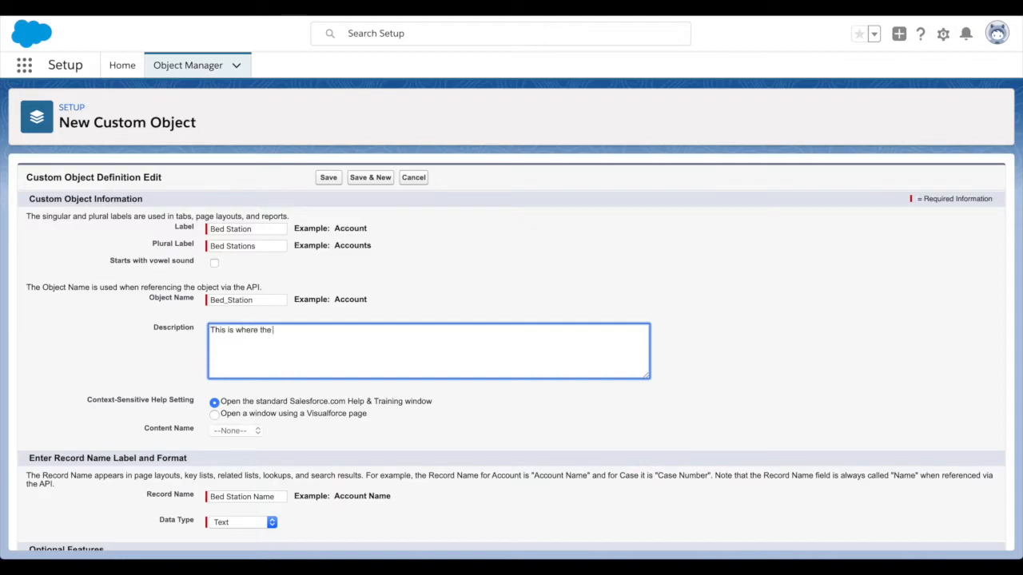
{"action": "type", "text": "astronatus"}
{"action": "right_click", "coordinate": [286, 330]}
{"action": "left_click", "coordinate": [319, 307]}
{"action": "type", "text": "will sleep, each "}
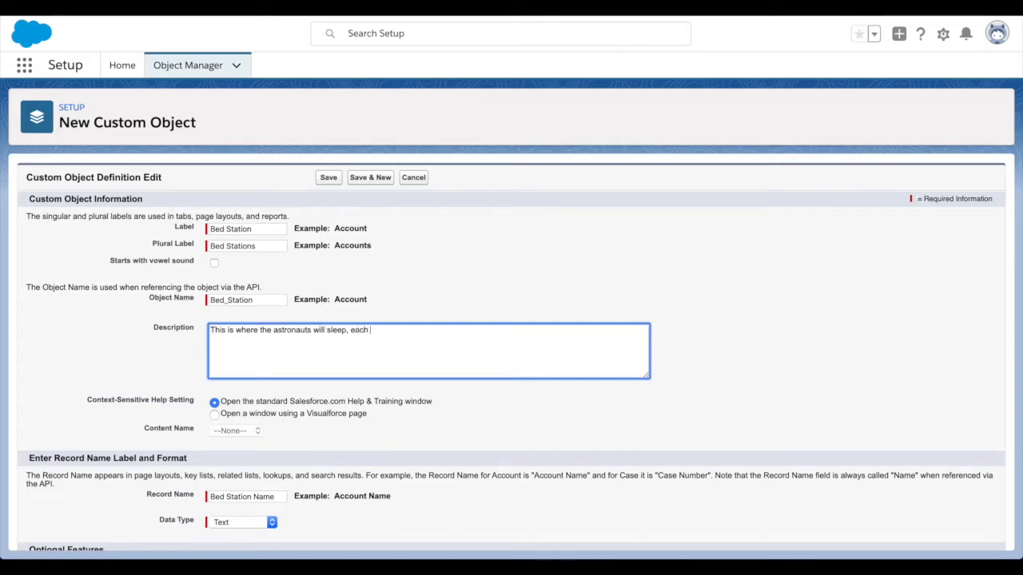
{"action": "type", "text": "station has"}
{"action": "key", "text": "BackSpace"}
{"action": "key", "text": "BackSpace"}
{"action": "key", "text": "BackSpace"}
{"action": "key", "text": "BackSpace"}
{"action": "type", "text": "oom f"}
- Keep Text as the Record Name data type and check the Bed Station record name
{"action": "scroll", "coordinate": [325, 346], "scroll_direction": "down", "scroll_amount": 3}
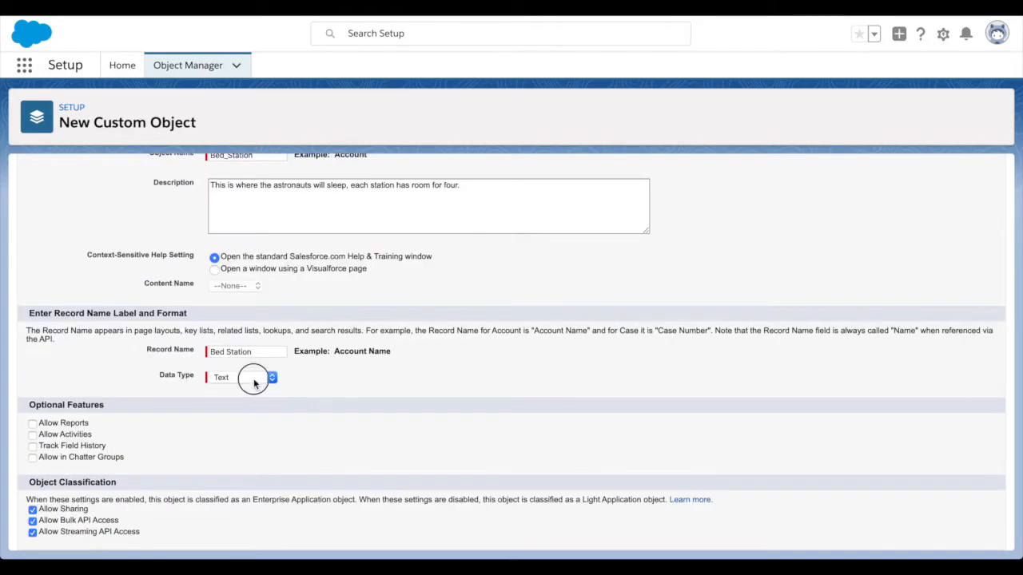
{"action": "left_click", "coordinate": [252, 377]}
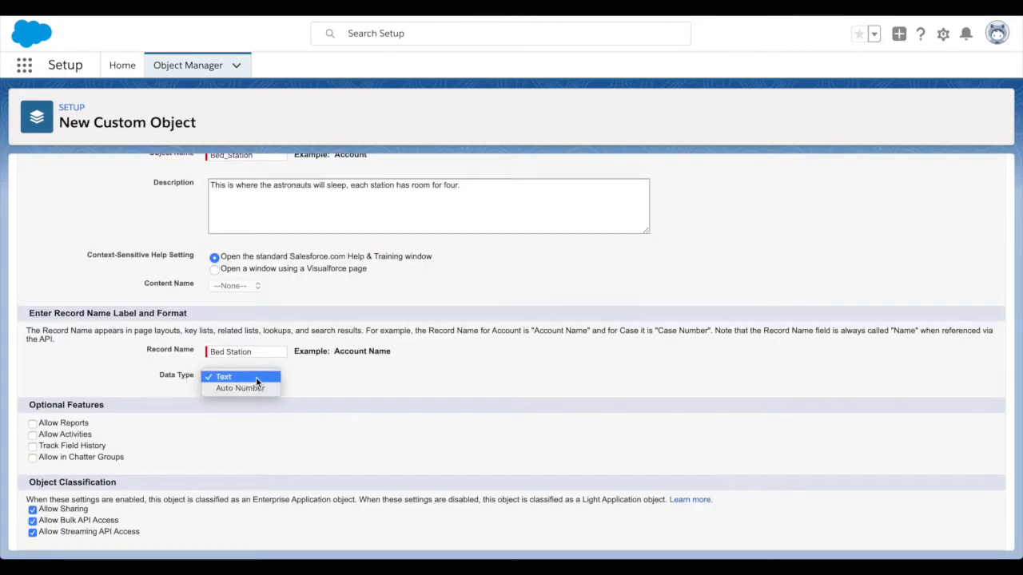
{"action": "left_click", "coordinate": [254, 376]}
{"action": "scroll", "coordinate": [379, 340], "scroll_direction": "up", "scroll_amount": 2}
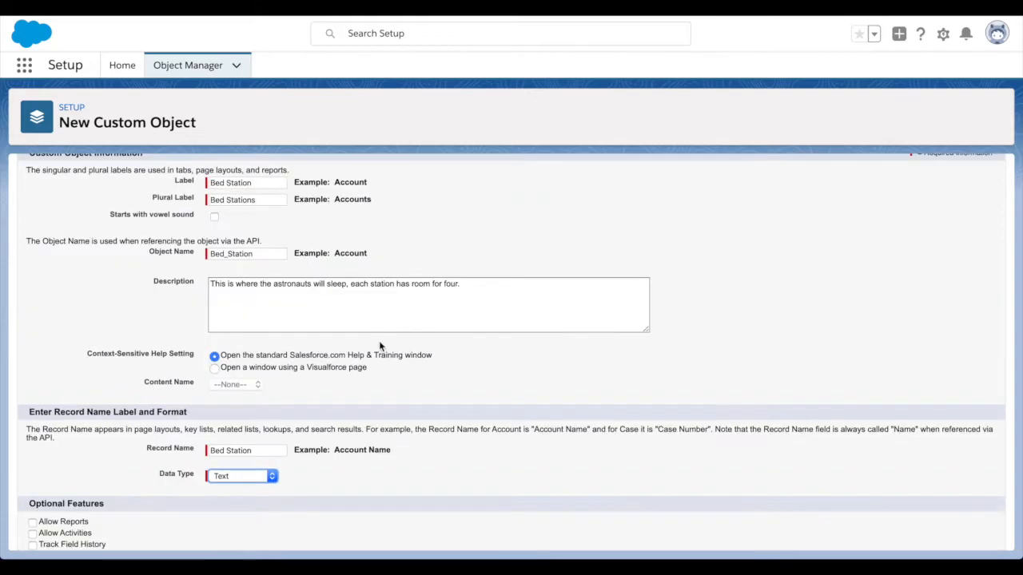
{"action": "scroll", "coordinate": [379, 341], "scroll_direction": "down", "scroll_amount": 1}
{"action": "left_click", "coordinate": [468, 244]}
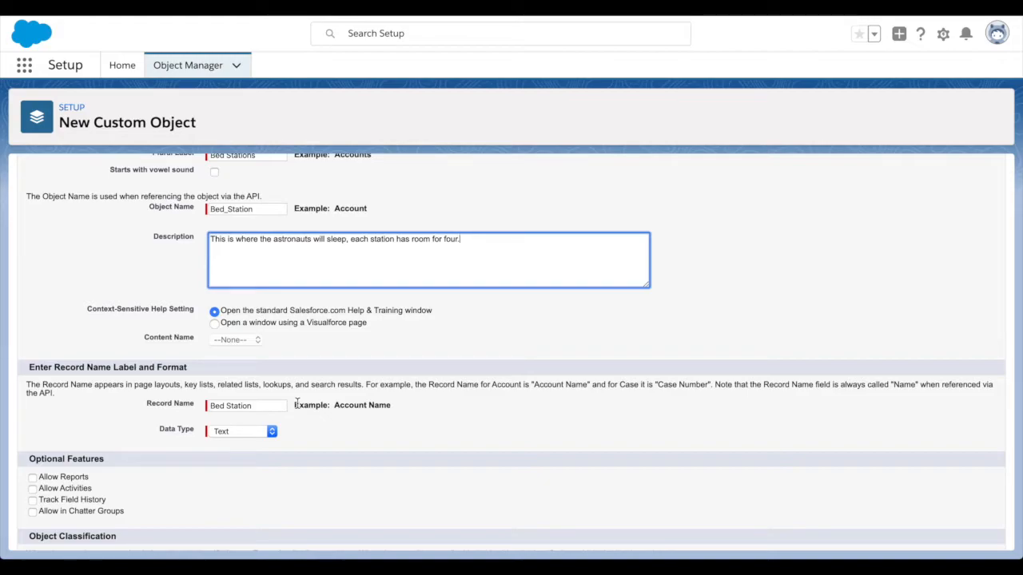
{"action": "scroll", "coordinate": [296, 403], "scroll_direction": "down", "scroll_amount": 3}
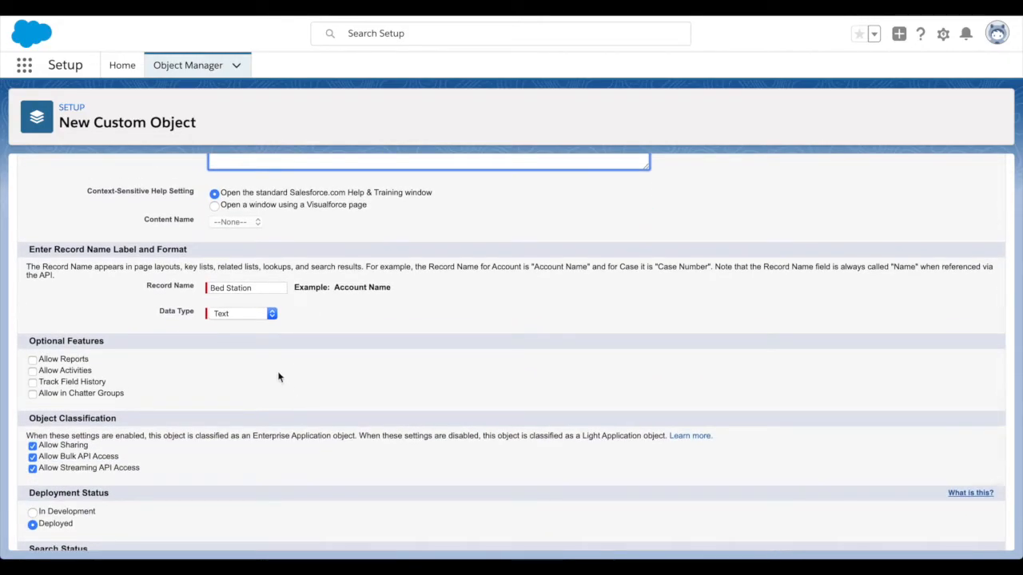
{"action": "left_click", "coordinate": [244, 314]}
{"action": "left_click", "coordinate": [248, 313]}
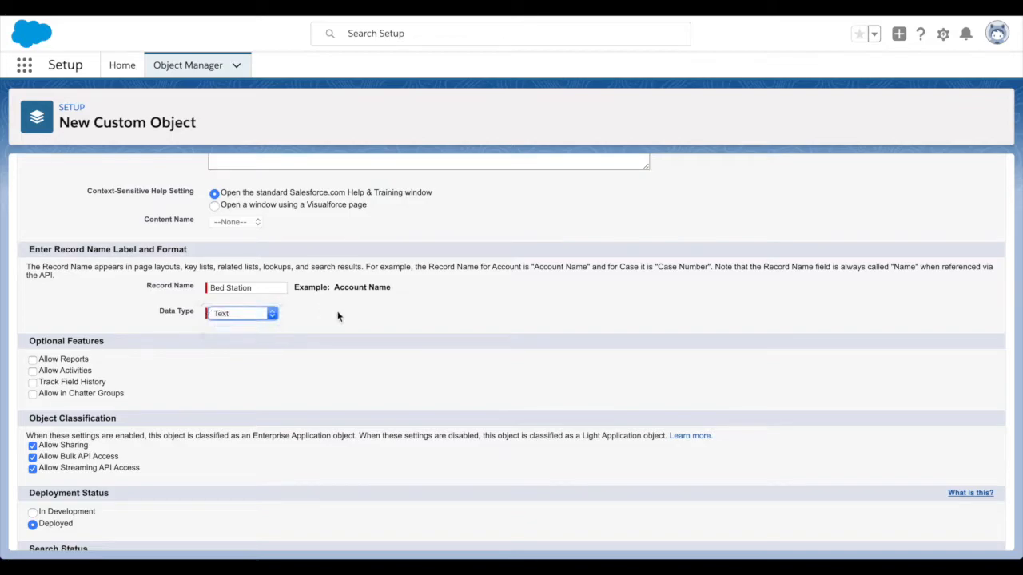
{"action": "left_click", "coordinate": [274, 286]}
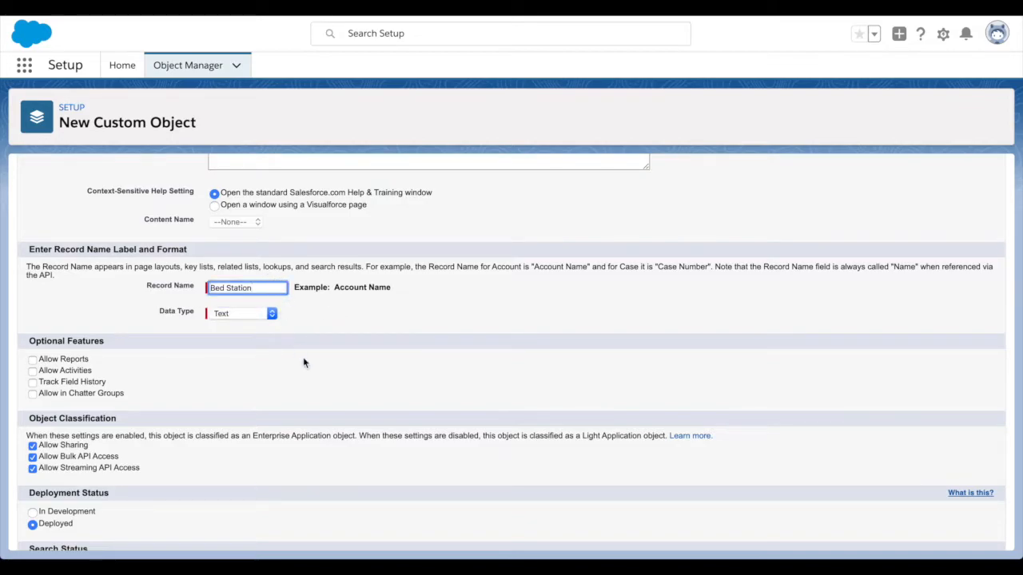
- Enable Allow Reports and save the Bed Station custom object
{"action": "scroll", "coordinate": [304, 361], "scroll_direction": "down", "scroll_amount": 1}
{"action": "left_click", "coordinate": [32, 309]}
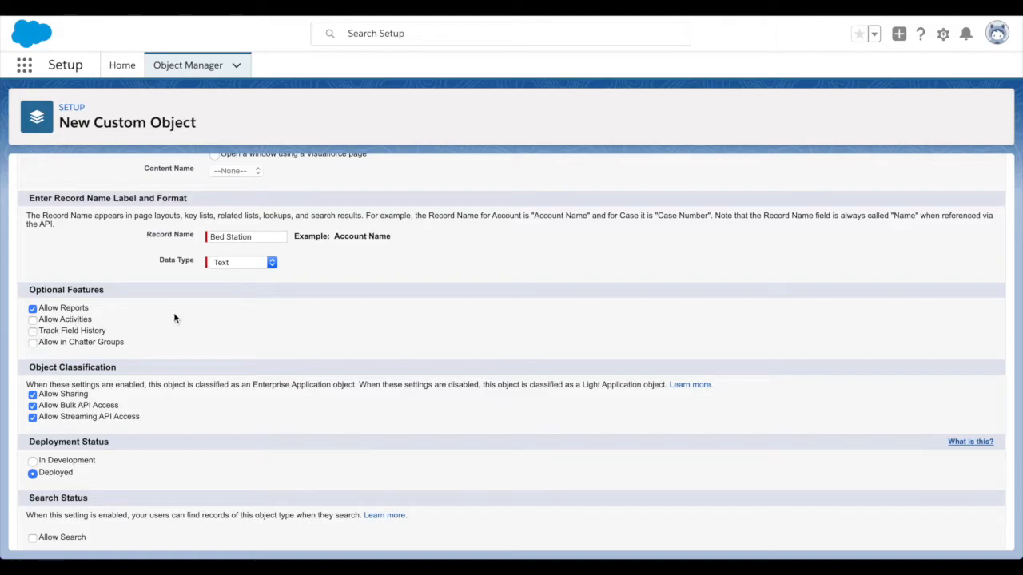
{"action": "scroll", "coordinate": [175, 318], "scroll_direction": "down", "scroll_amount": 3}
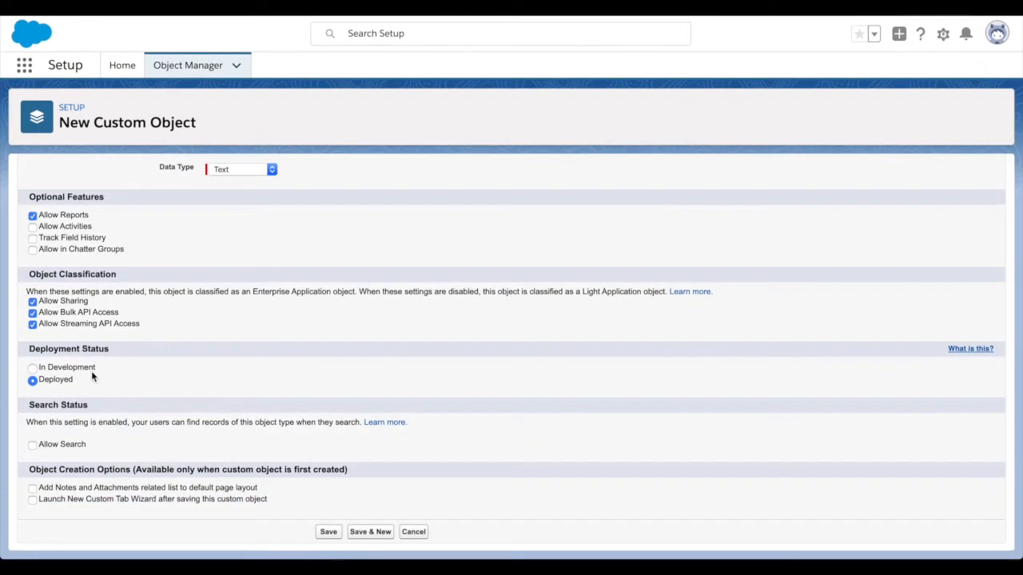
{"action": "left_click", "coordinate": [329, 534]}
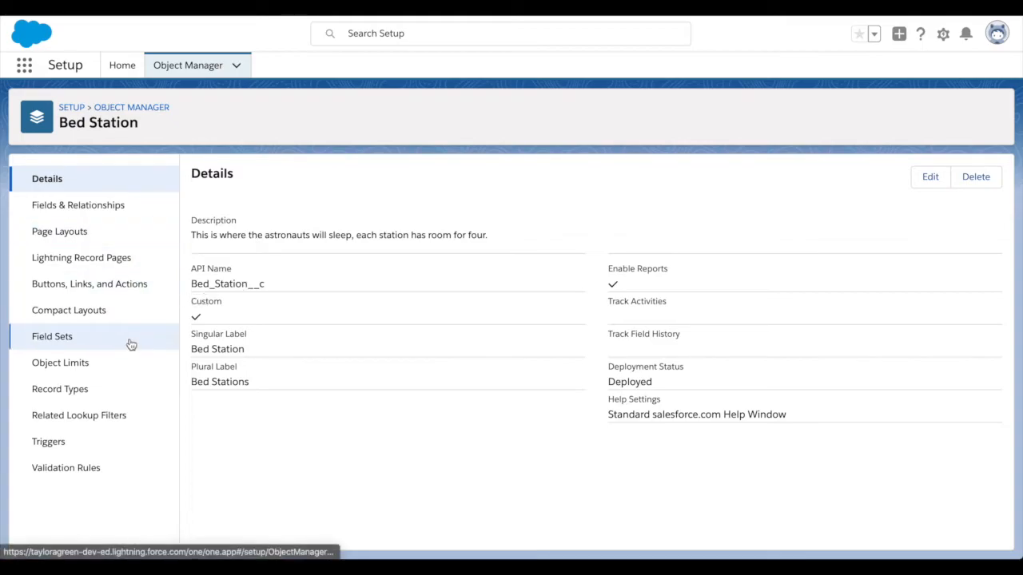
- Start a new Text custom field from Bed Station's Fields & Relationships
{"action": "left_click", "coordinate": [94, 209]}
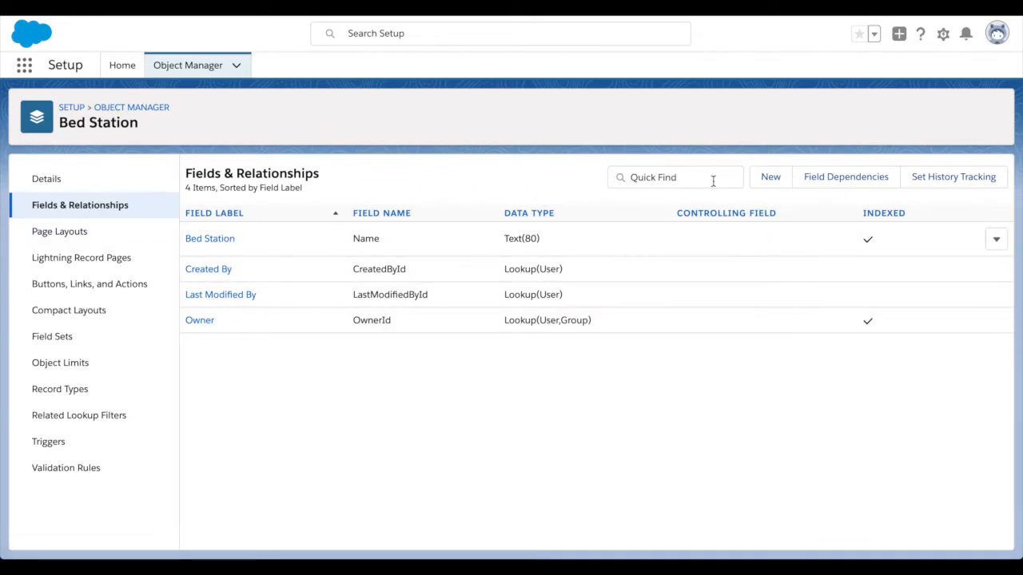
{"action": "left_click", "coordinate": [781, 179]}
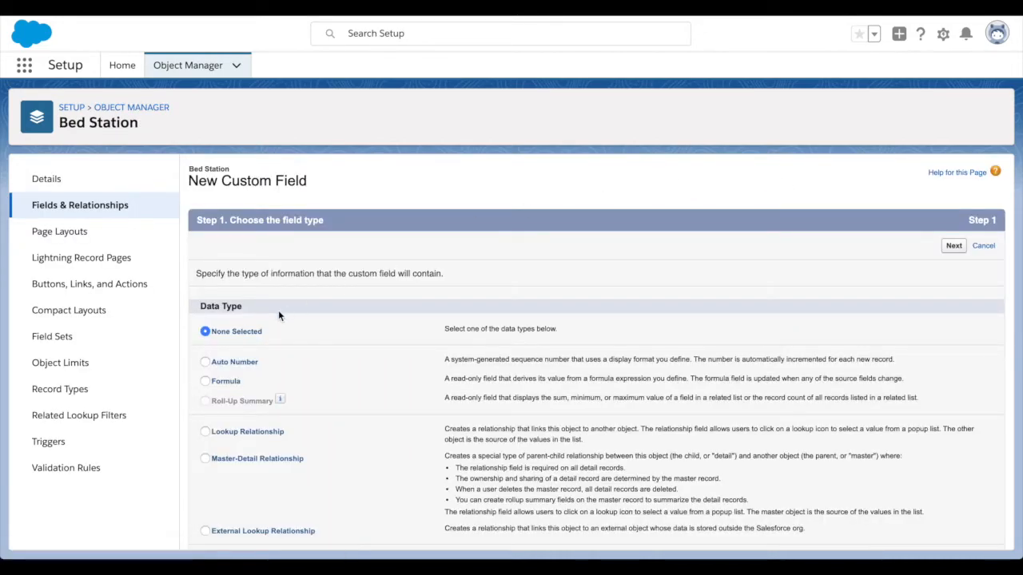
{"action": "scroll", "coordinate": [278, 312], "scroll_direction": "down", "scroll_amount": 3}
{"action": "scroll", "coordinate": [278, 312], "scroll_direction": "down", "scroll_amount": 5}
{"action": "left_click", "coordinate": [205, 389]}
{"action": "scroll", "coordinate": [319, 381], "scroll_direction": "down", "scroll_amount": 1}
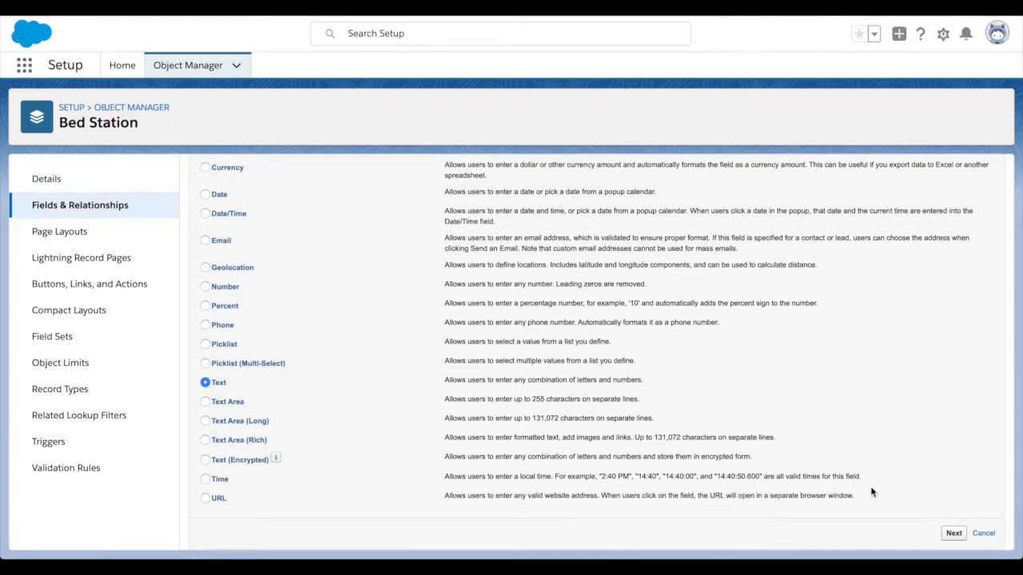
{"action": "left_click", "coordinate": [952, 535]}
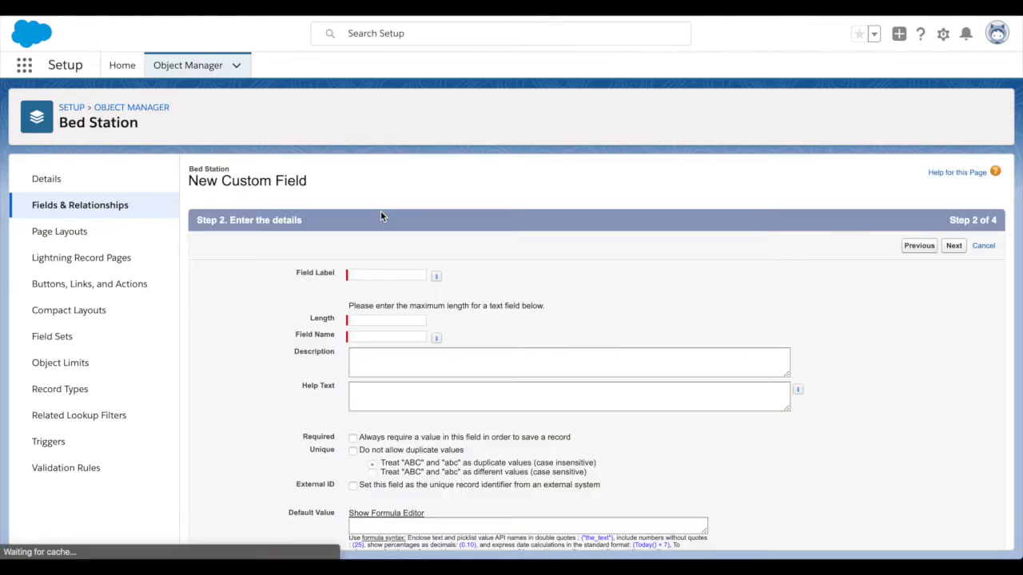
- Label the new field 'Bed Owner' with length 15
{"action": "left_click", "coordinate": [366, 271]}
{"action": "type", "text": "Bed Owner"}
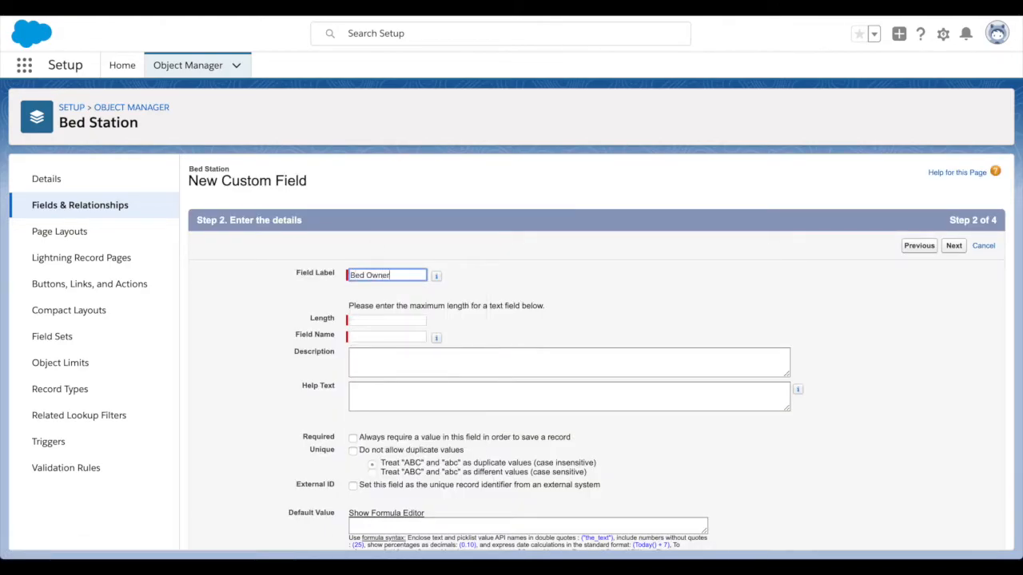
{"action": "left_click", "coordinate": [435, 275]}
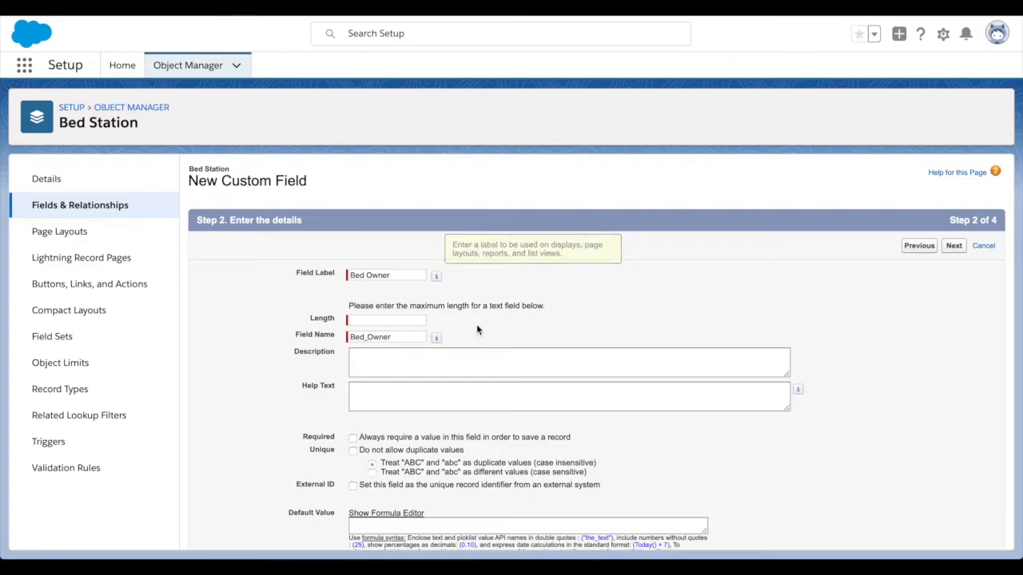
{"action": "left_click", "coordinate": [412, 321]}
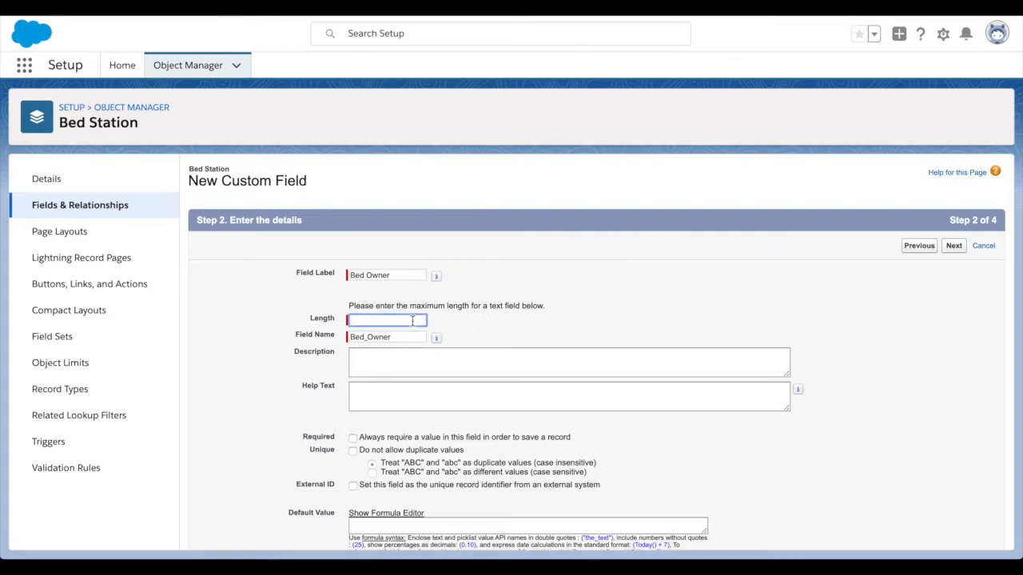
{"action": "type", "text": "15"}
- Add a description and help text about the bed's owner, and make the field required
{"action": "scroll", "coordinate": [557, 317], "scroll_direction": "down", "scroll_amount": 1}
{"action": "left_click", "coordinate": [512, 323]}
{"action": "type", "text": "This op"}
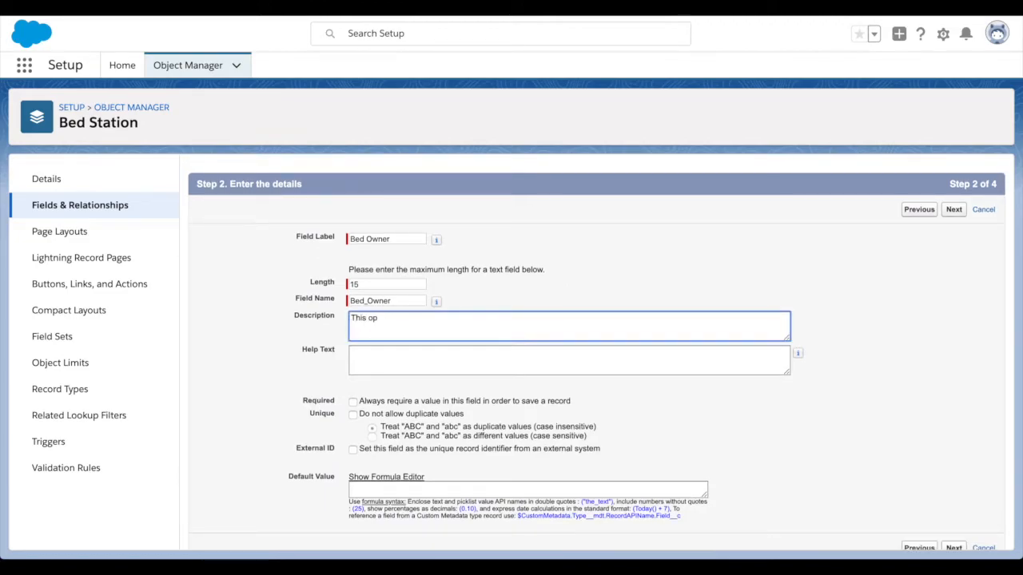
{"action": "type", "text": "erperson owns a bed in the bed station"}
{"action": "key", "text": "Tab"}
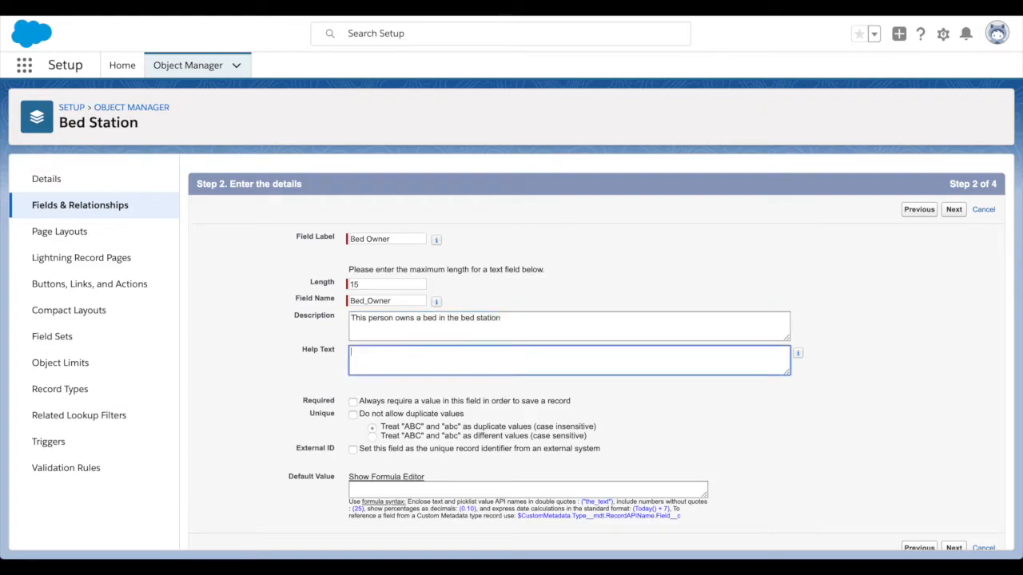
{"action": "type", "text": "Who owns this bed"}
{"action": "left_click", "coordinate": [513, 383]}
{"action": "scroll", "coordinate": [513, 384], "scroll_direction": "down", "scroll_amount": 1}
{"action": "left_click", "coordinate": [352, 387]}
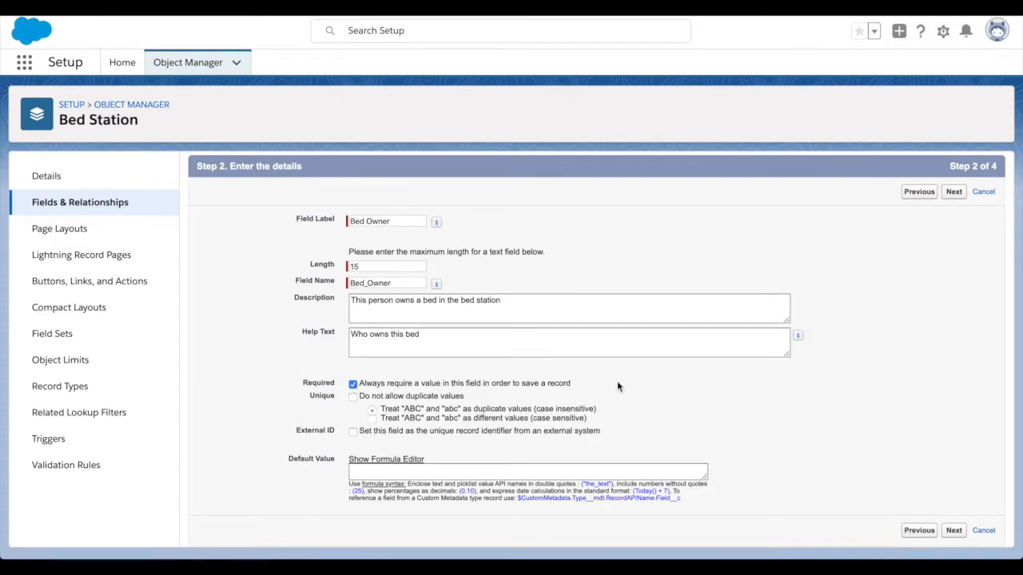
{"action": "left_click", "coordinate": [953, 194]}
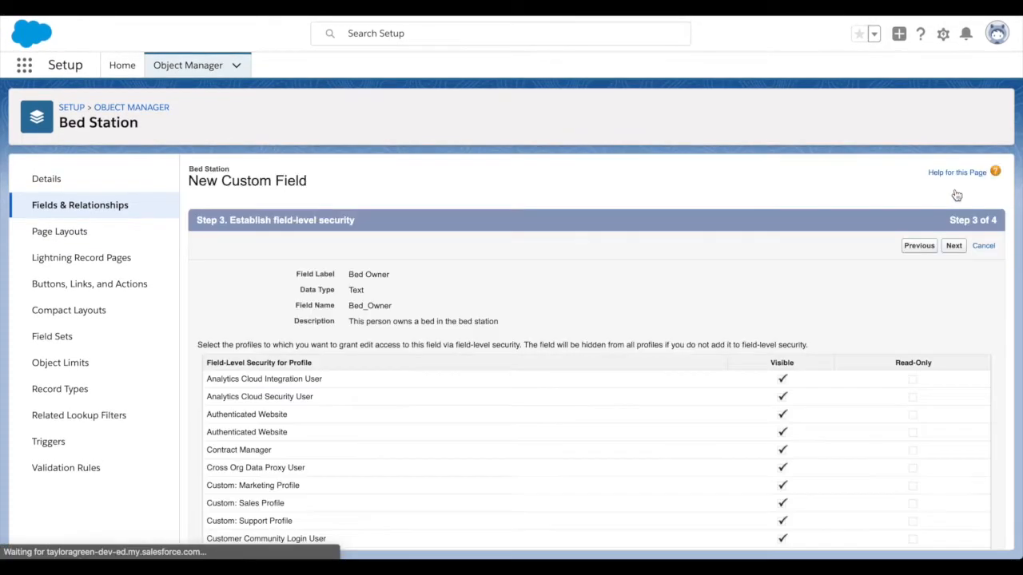
- Accept the default field-level security and page layouts, and save Bed Owner as Text(15)
{"action": "scroll", "coordinate": [750, 268], "scroll_direction": "down", "scroll_amount": 10}
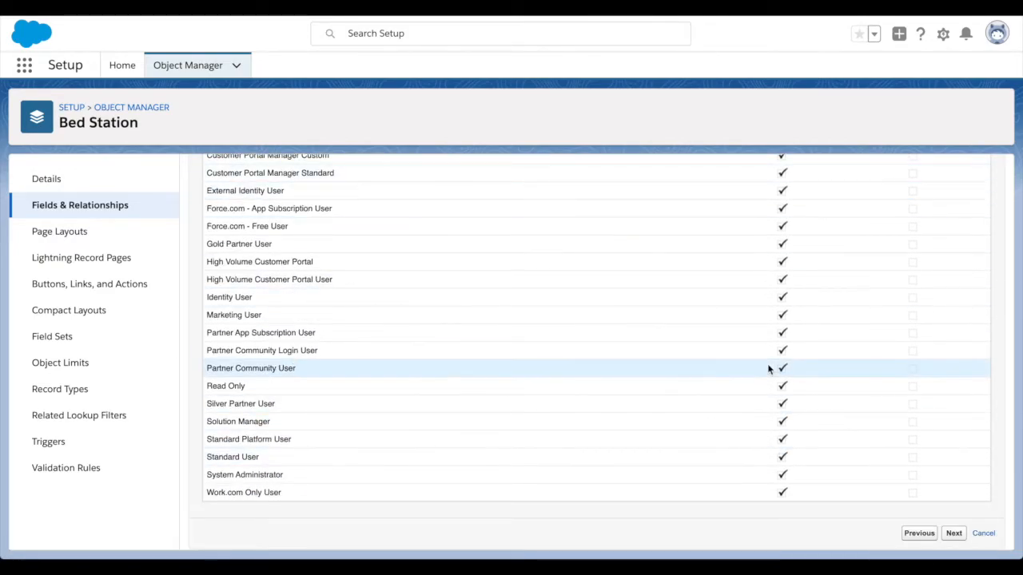
{"action": "scroll", "coordinate": [769, 368], "scroll_direction": "up", "scroll_amount": 10}
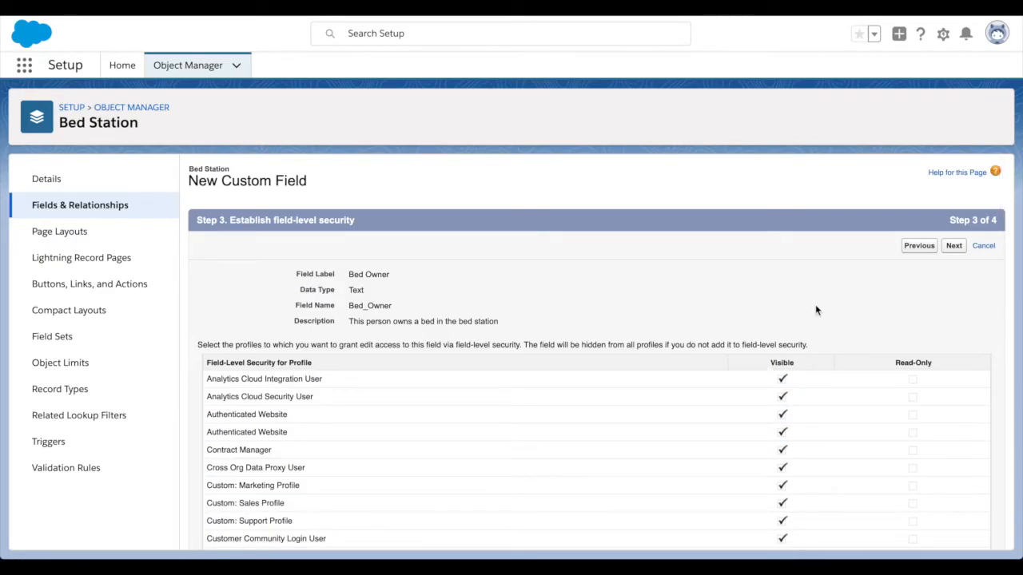
{"action": "scroll", "coordinate": [815, 309], "scroll_direction": "down", "scroll_amount": 10}
{"action": "scroll", "coordinate": [815, 317], "scroll_direction": "up", "scroll_amount": 10}
{"action": "left_click", "coordinate": [952, 245]}
{"action": "left_click", "coordinate": [950, 246]}
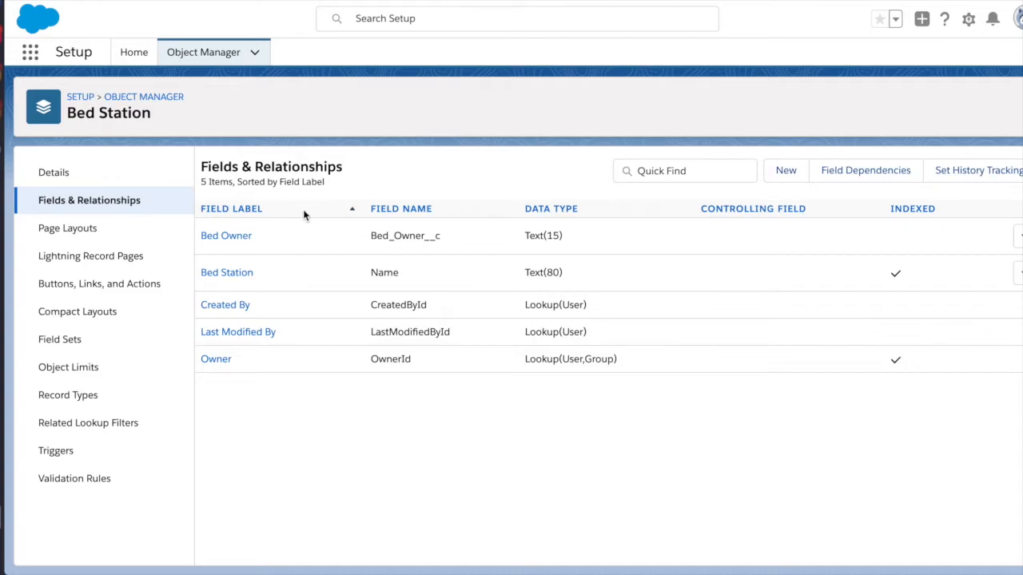
- Start another custom field of type Number
{"action": "left_click", "coordinate": [783, 173]}
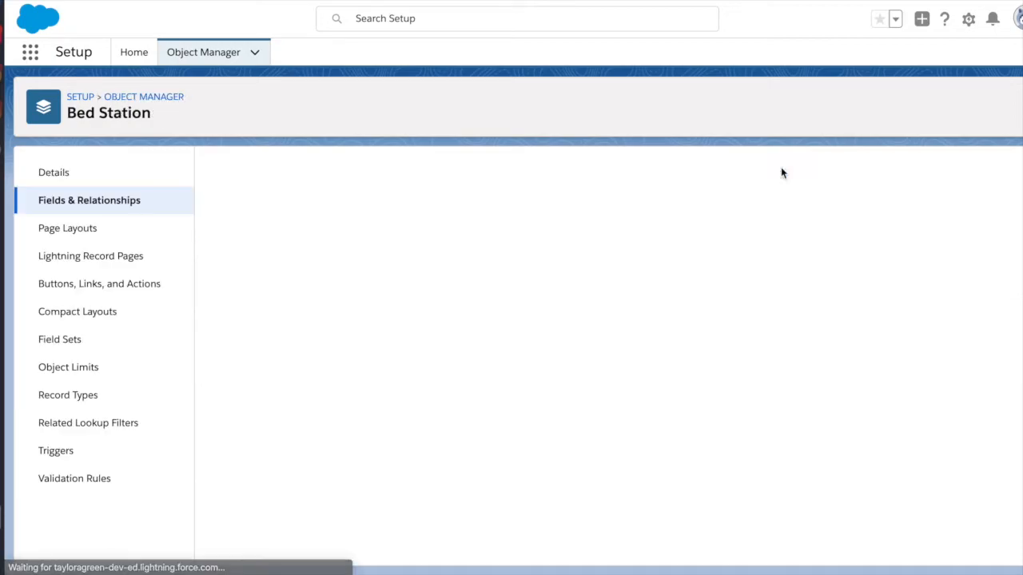
{"action": "scroll", "coordinate": [305, 362], "scroll_direction": "down", "scroll_amount": 5}
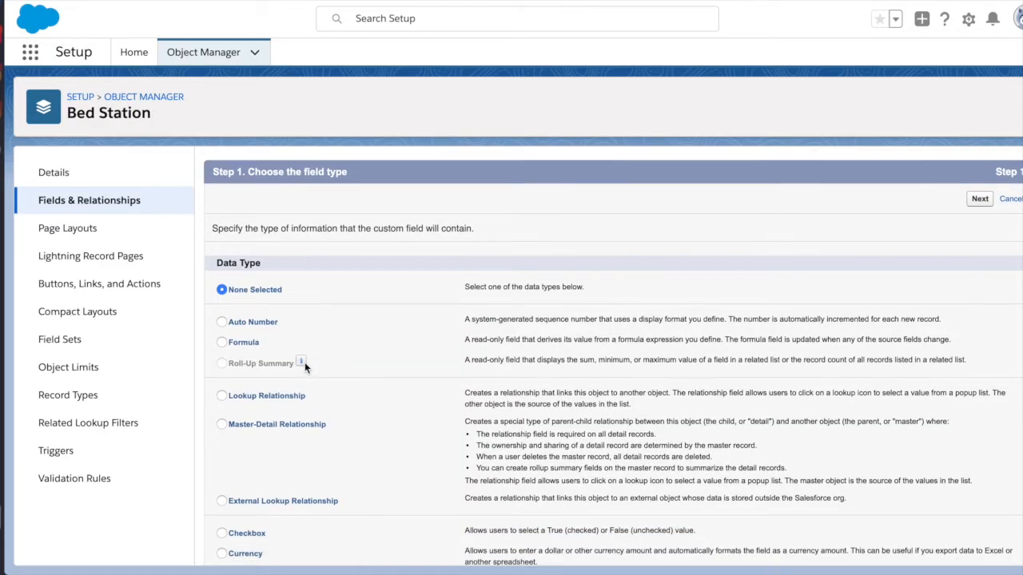
{"action": "scroll", "coordinate": [257, 334], "scroll_direction": "down", "scroll_amount": 5}
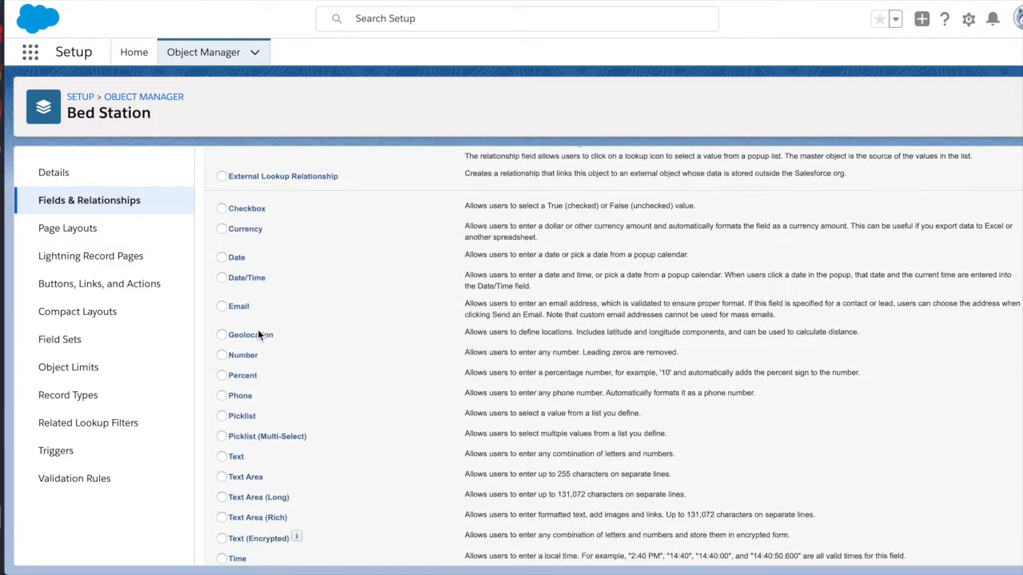
{"action": "left_click", "coordinate": [222, 344]}
{"action": "scroll", "coordinate": [346, 319], "scroll_direction": "down", "scroll_amount": 2}
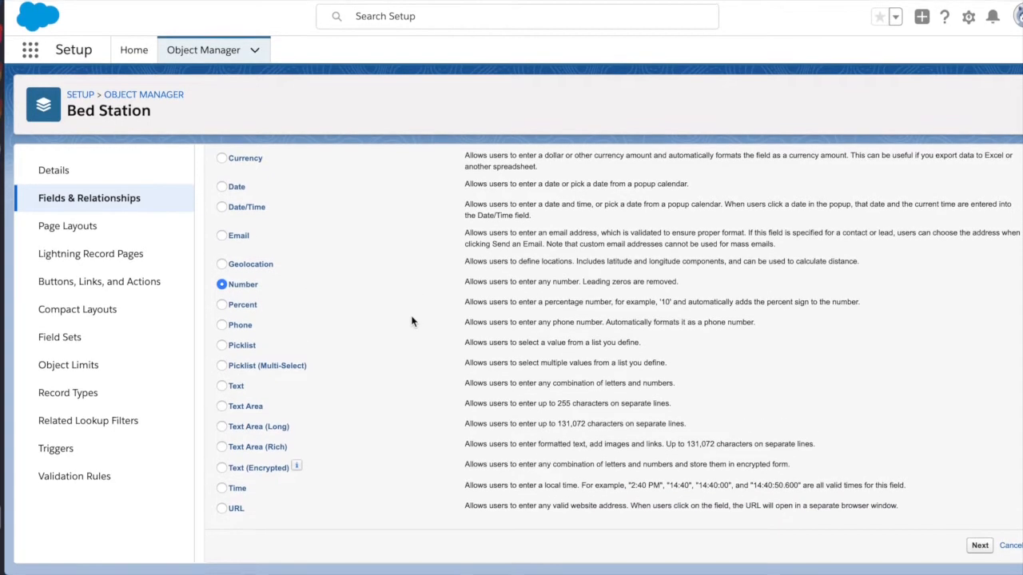
{"action": "left_click", "coordinate": [980, 548]}
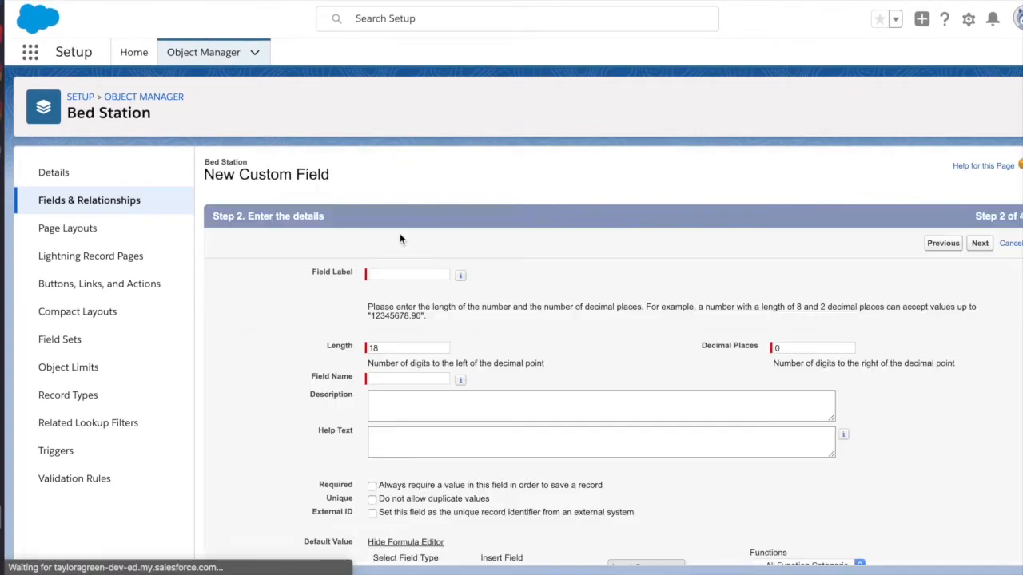
- Label it 'Bed Number' with length 2, a description and help text, and make it required
{"action": "type", "text": "B"}
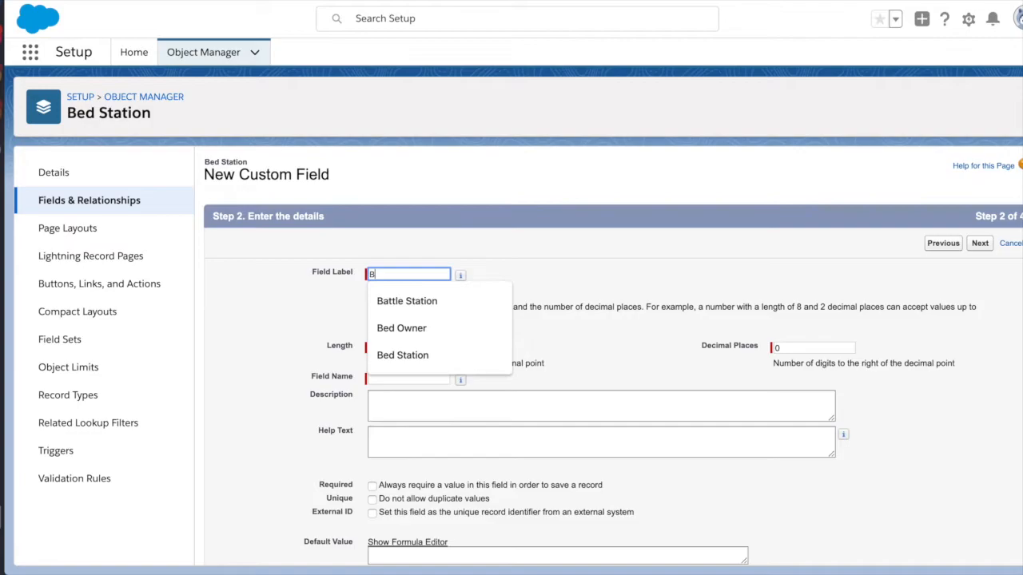
{"action": "type", "text": "ed Number"}
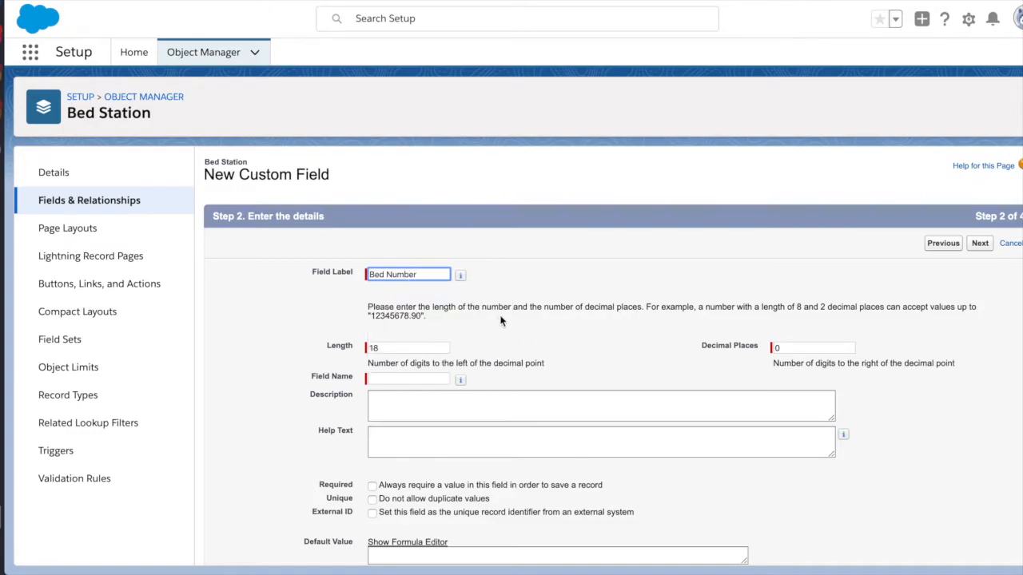
{"action": "left_click", "coordinate": [500, 320]}
{"action": "double_click", "coordinate": [410, 347]}
{"action": "type", "text": "2"}
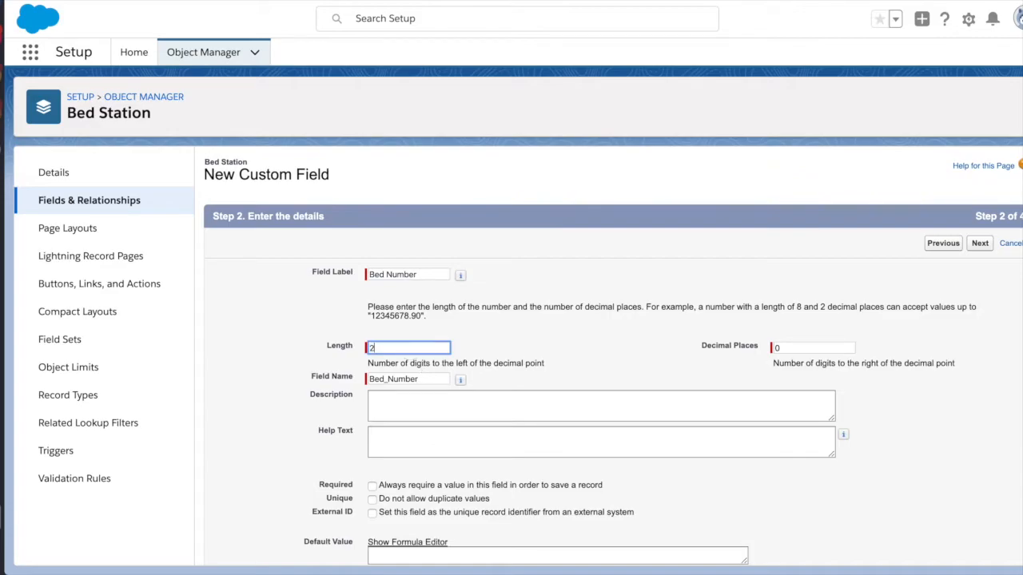
{"action": "left_click", "coordinate": [478, 413]}
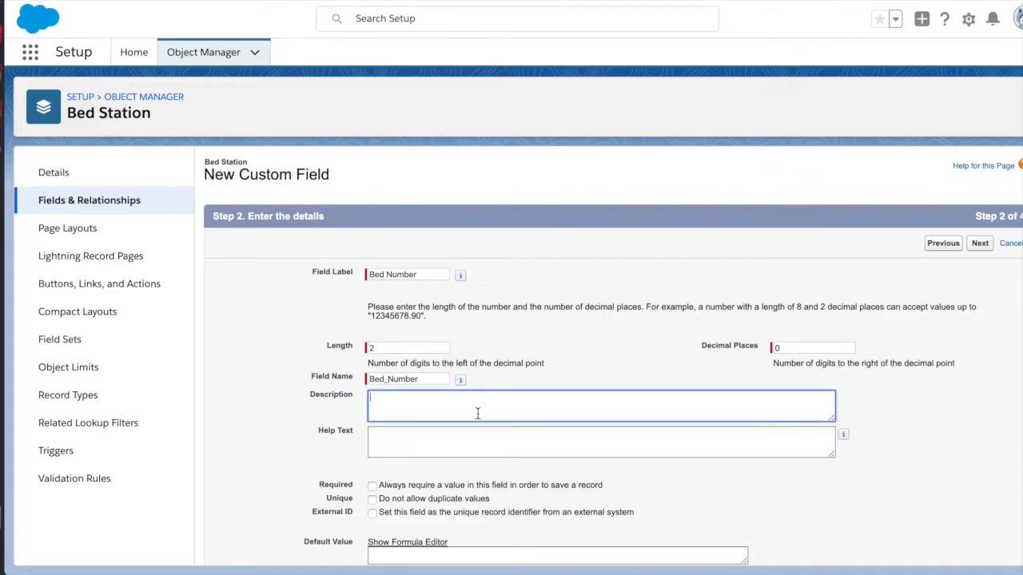
{"action": "type", "text": "The number bed specified."}
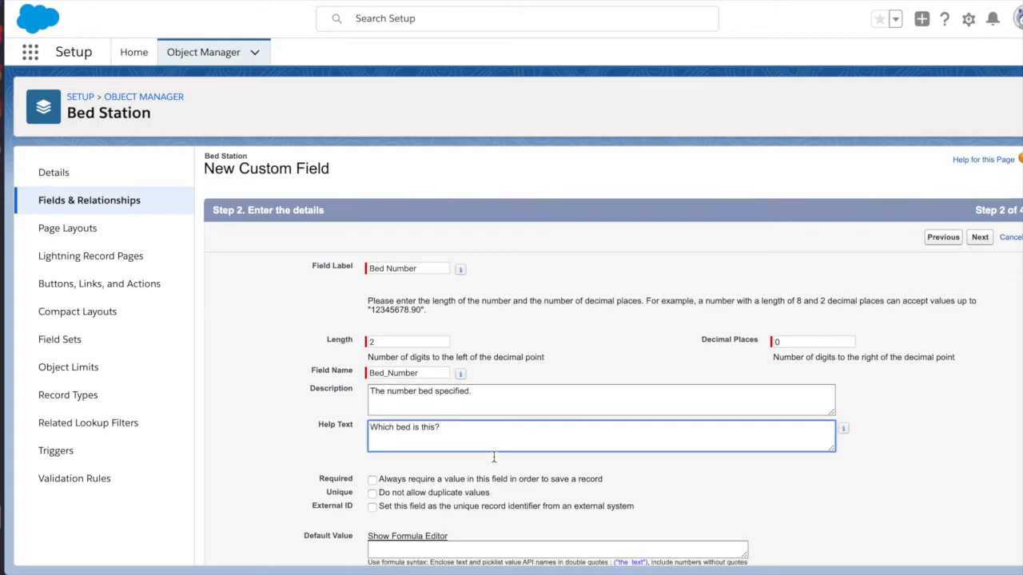
{"action": "scroll", "coordinate": [490, 447], "scroll_direction": "down", "scroll_amount": 1}
{"action": "left_click", "coordinate": [335, 373]}
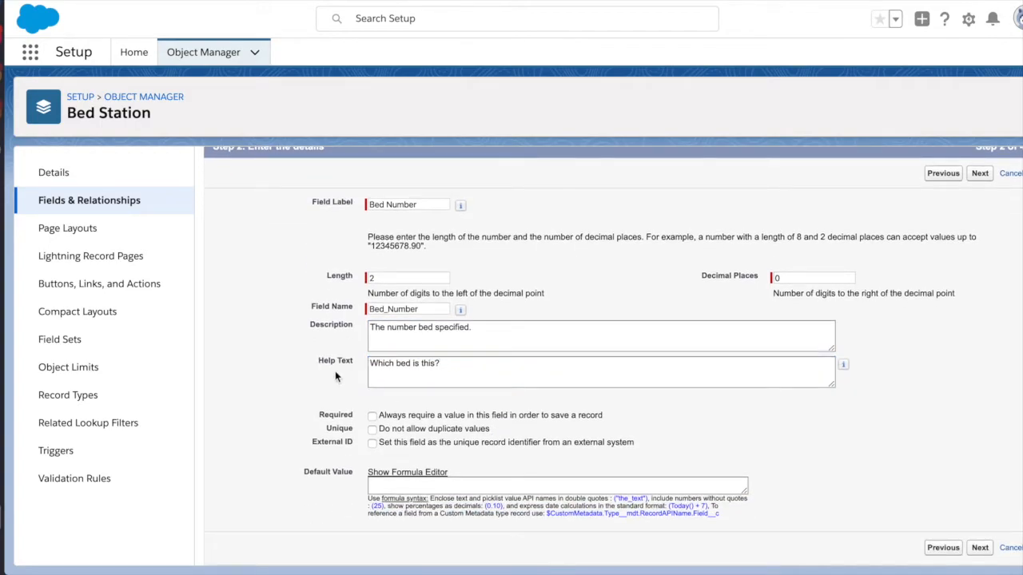
{"action": "left_click", "coordinate": [370, 416]}
- Keep the default field-level security and page layouts, and save Bed Number
{"action": "left_click", "coordinate": [981, 174]}
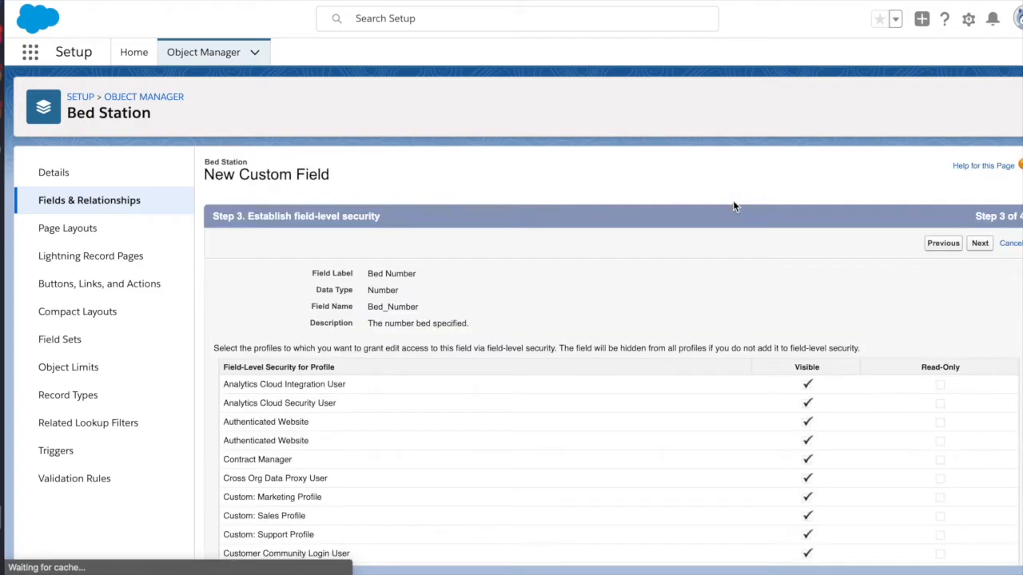
{"action": "left_click", "coordinate": [977, 246]}
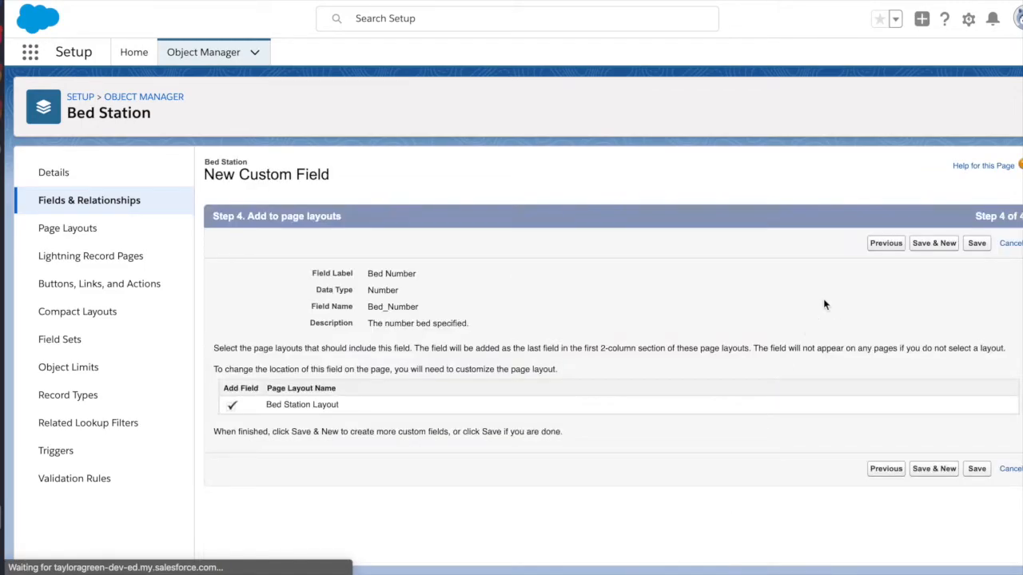
{"action": "left_click", "coordinate": [976, 243]}
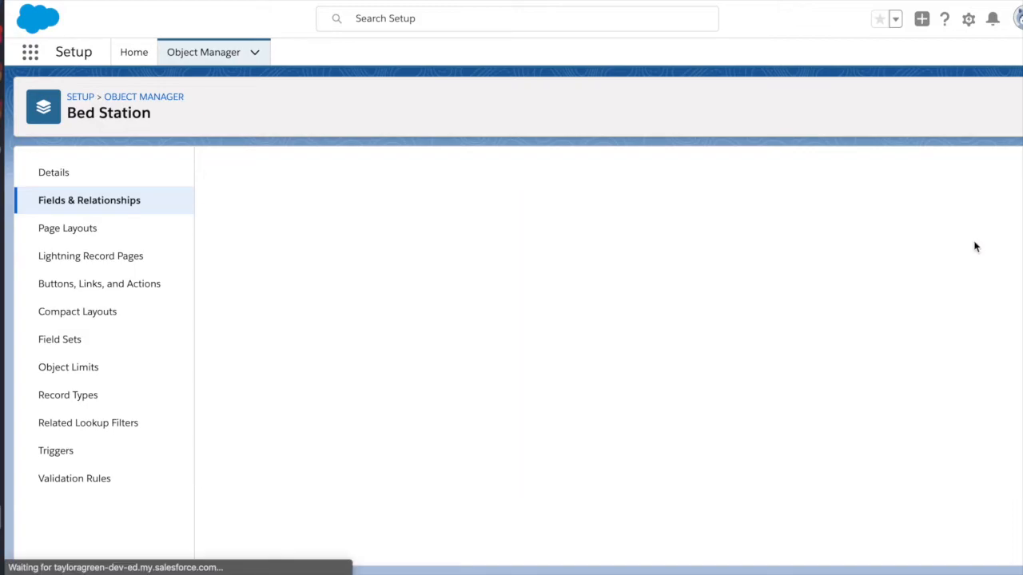
- Open the Bed Station Layout and review its Bed Station, Bed Owner and Bed Number fields
{"action": "left_click", "coordinate": [101, 227]}
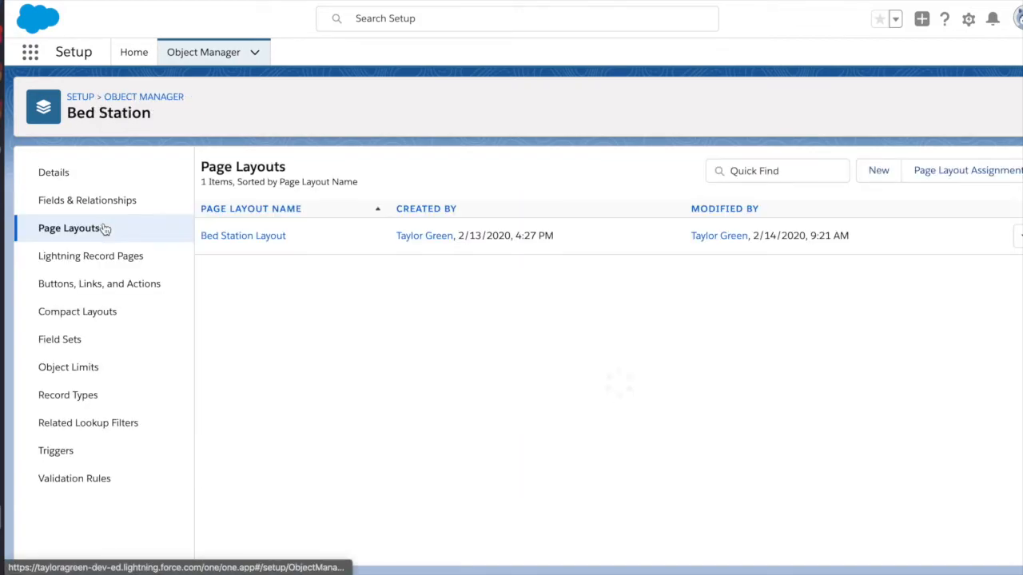
{"action": "left_click", "coordinate": [258, 235]}
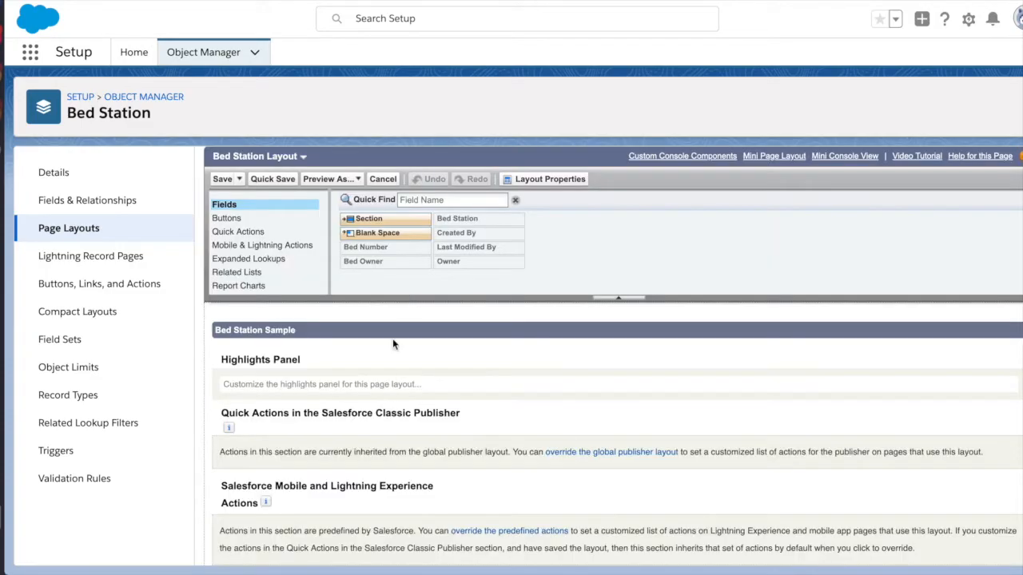
{"action": "scroll", "coordinate": [392, 338], "scroll_direction": "down", "scroll_amount": 5}
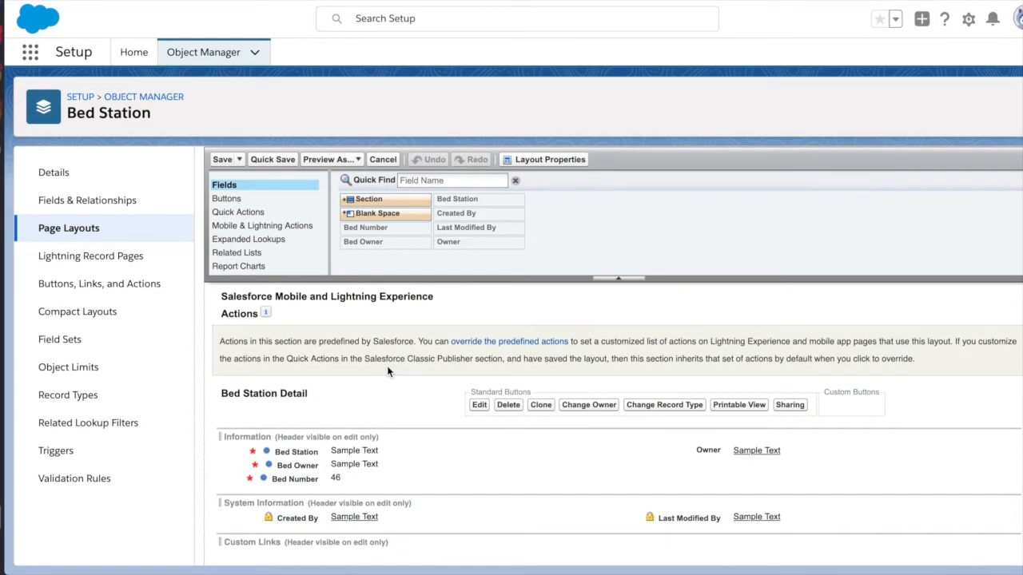
{"action": "scroll", "coordinate": [388, 372], "scroll_direction": "down", "scroll_amount": 2}
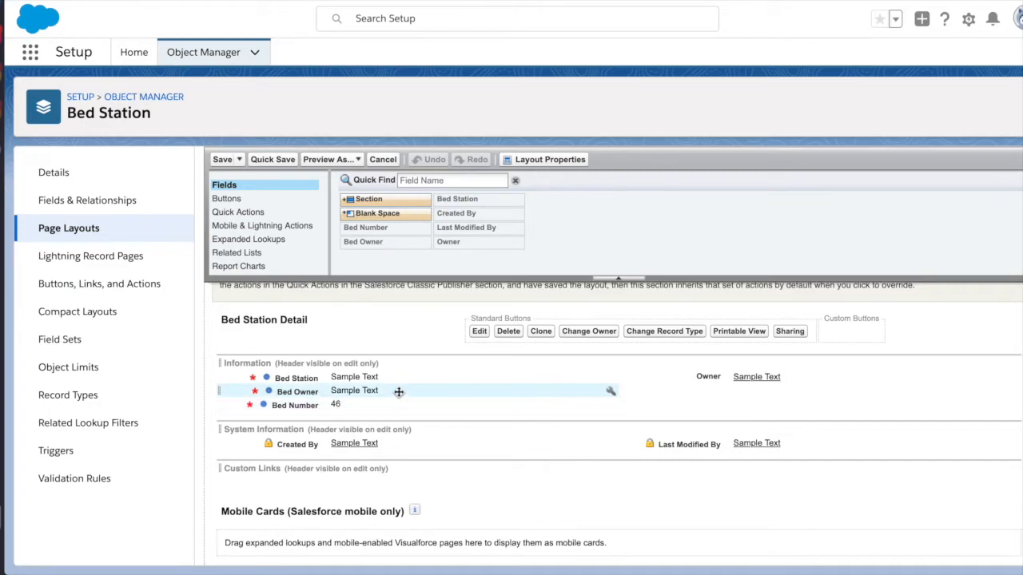
{"action": "scroll", "coordinate": [455, 419], "scroll_direction": "down", "scroll_amount": 2}
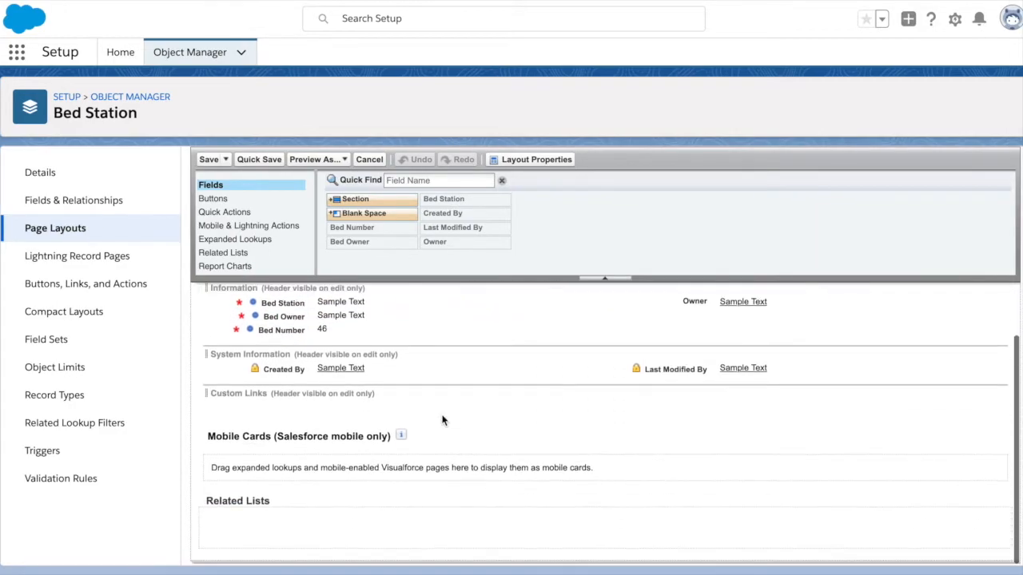
{"action": "scroll", "coordinate": [444, 420], "scroll_direction": "up", "scroll_amount": 2}
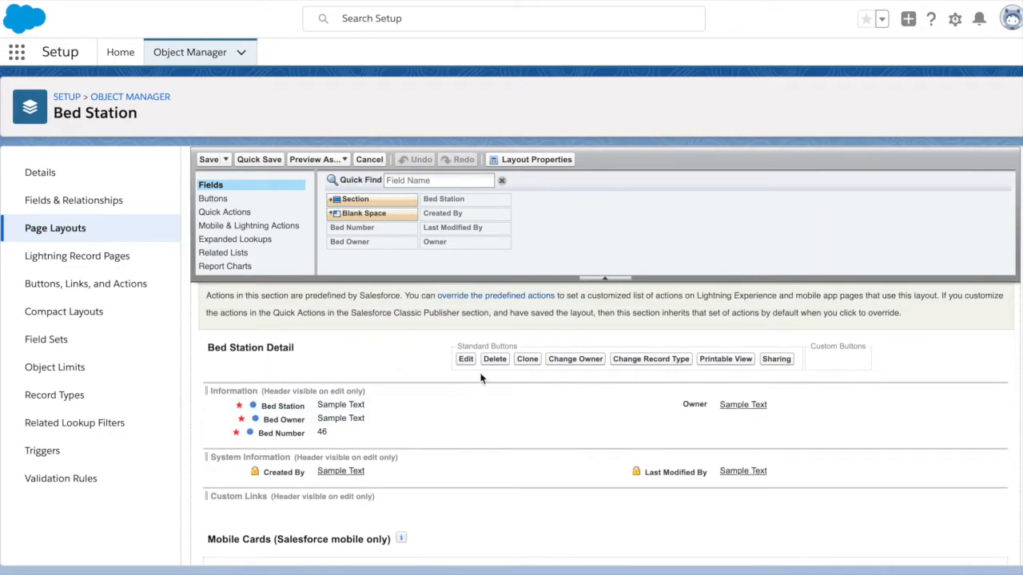
{"action": "scroll", "coordinate": [488, 405], "scroll_direction": "up", "scroll_amount": 3}
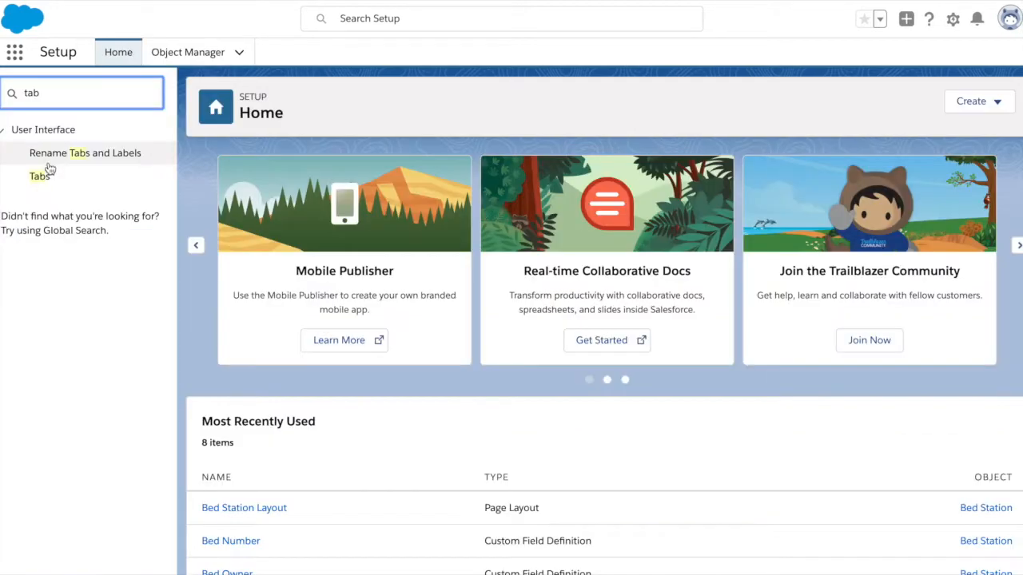
- Go to the Tabs setup page and start a new Custom Object Tab
{"action": "left_click", "coordinate": [40, 177]}
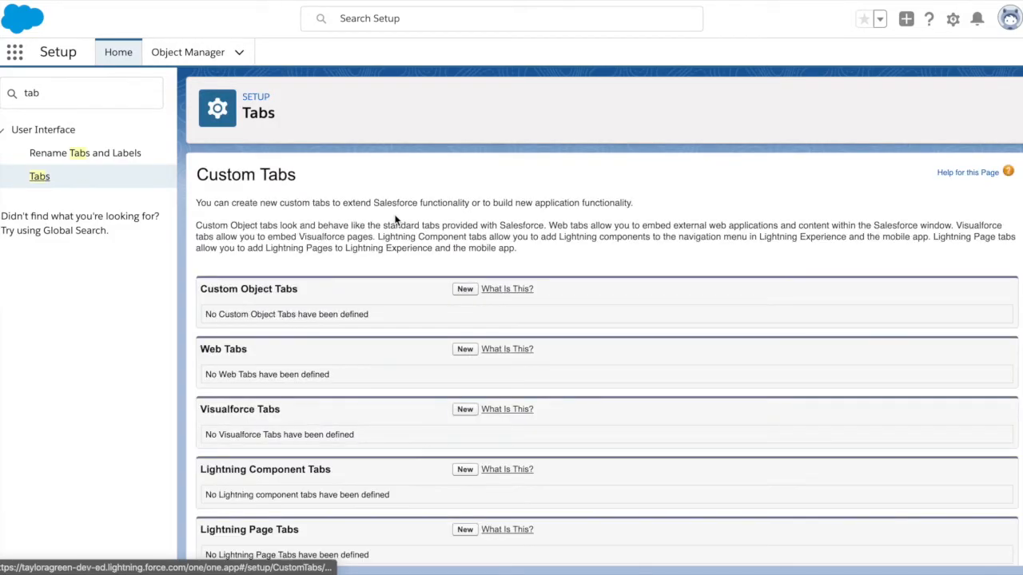
{"action": "scroll", "coordinate": [252, 357], "scroll_direction": "down", "scroll_amount": 1}
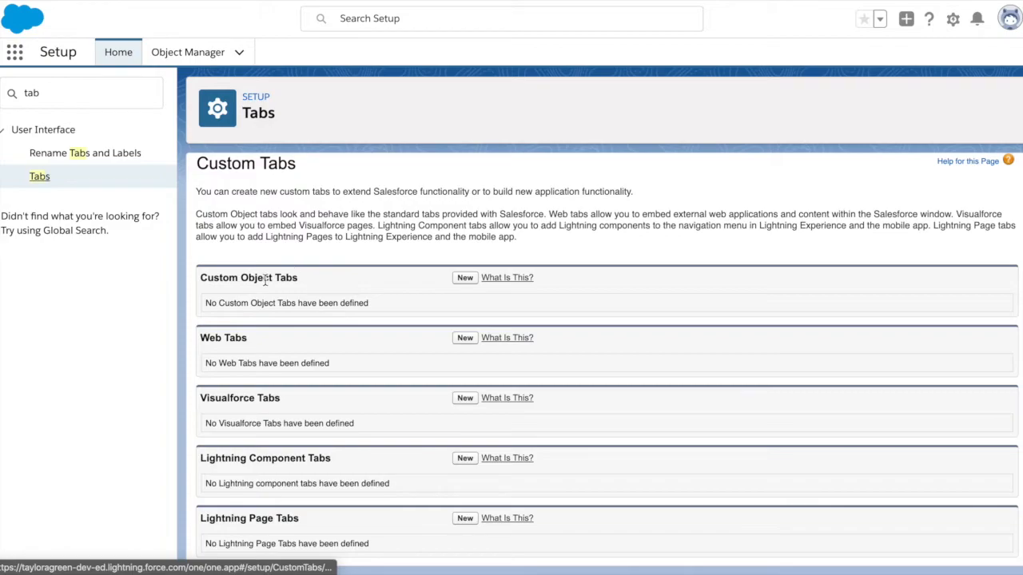
{"action": "left_click", "coordinate": [464, 280]}
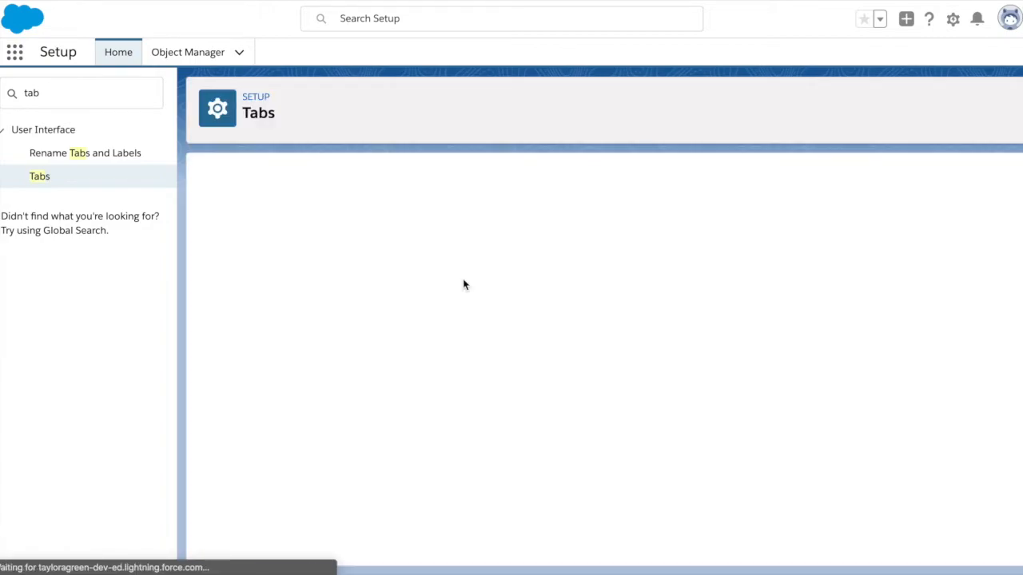
- Base the tab on Bed Station with the Desk style and description 'This gets you to the bed station module.'
{"action": "left_click", "coordinate": [381, 293]}
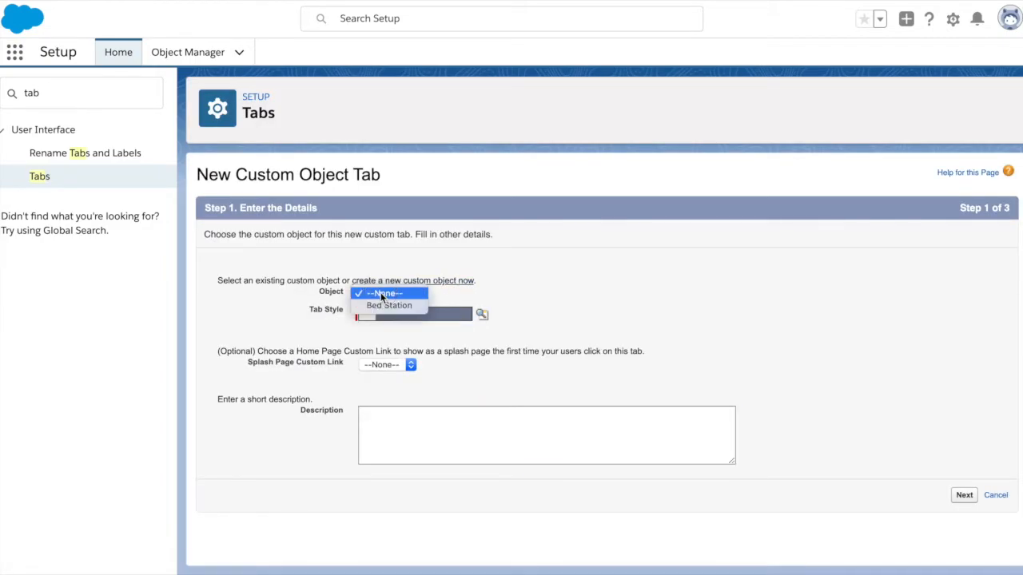
{"action": "left_click", "coordinate": [389, 304]}
{"action": "left_click", "coordinate": [394, 312]}
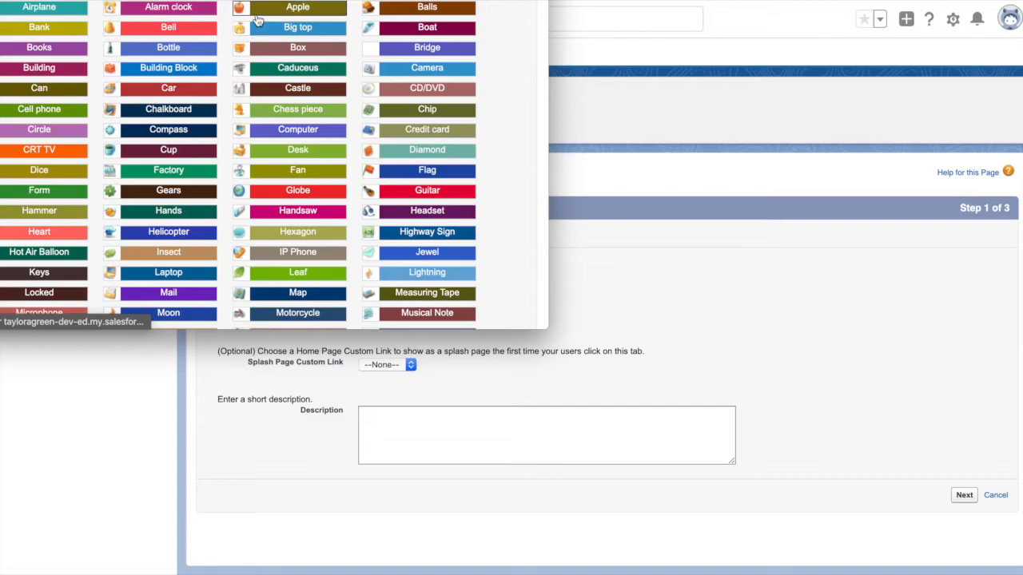
{"action": "left_click", "coordinate": [269, 155]}
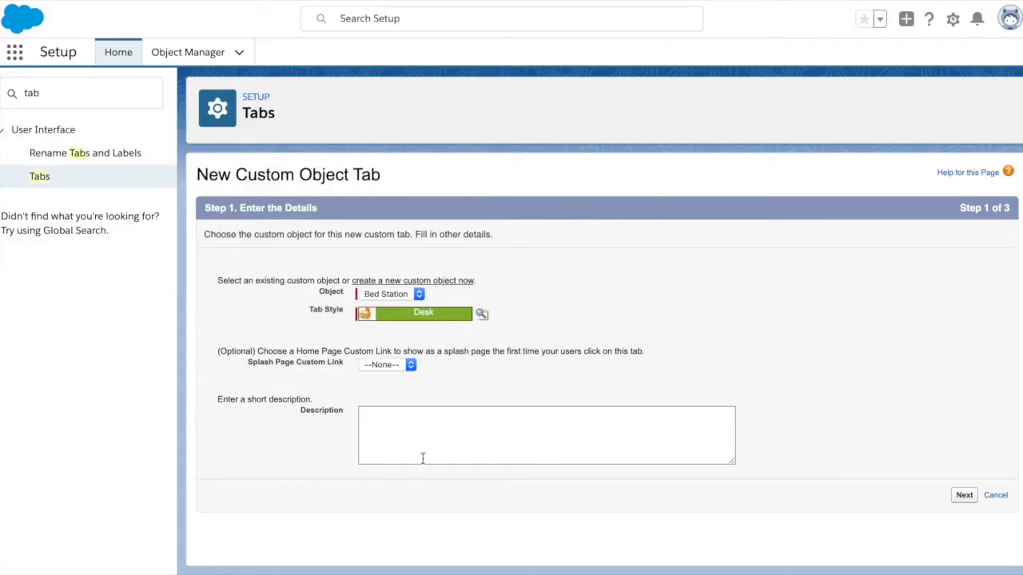
{"action": "left_click", "coordinate": [415, 430]}
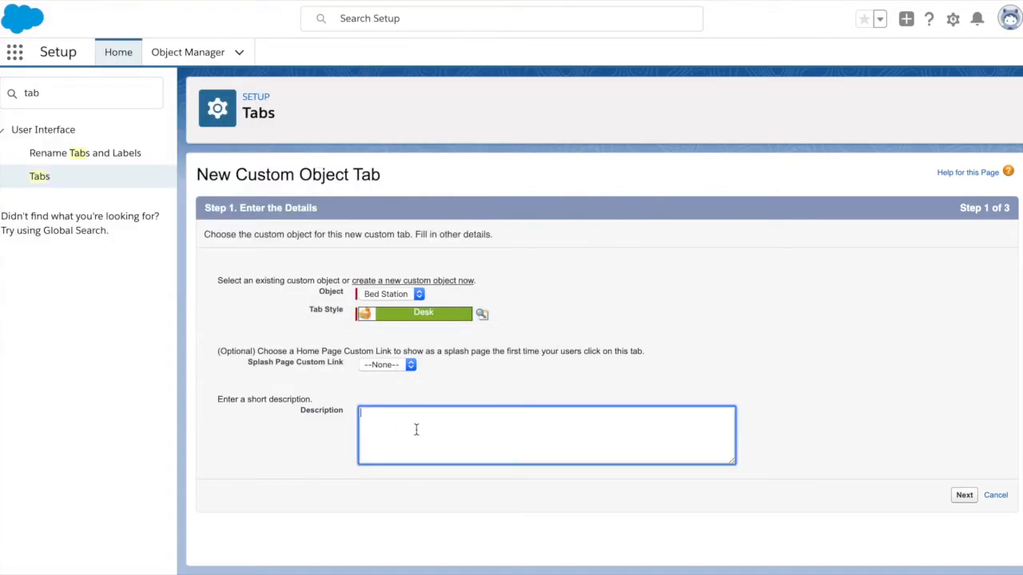
{"action": "type", "text": "This"}
{"action": "type", "text": "gets you to the bed station module"}
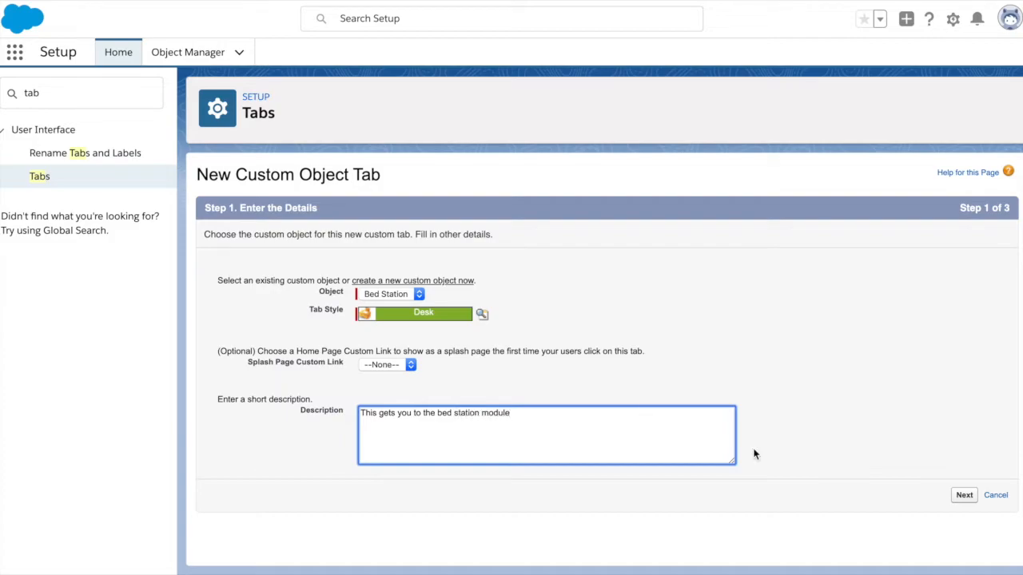
{"action": "type", "text": "."}
- Keep the default profile visibility and custom app settings and save the Bed Stations tab
{"action": "left_click", "coordinate": [963, 494]}
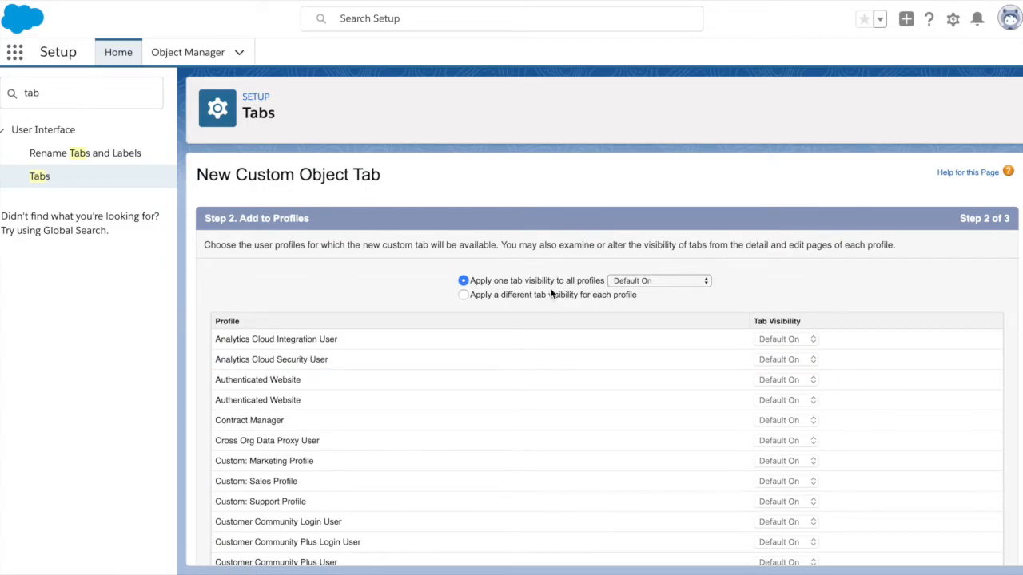
{"action": "scroll", "coordinate": [676, 277], "scroll_direction": "down", "scroll_amount": 5}
{"action": "scroll", "coordinate": [866, 427], "scroll_direction": "down", "scroll_amount": 1}
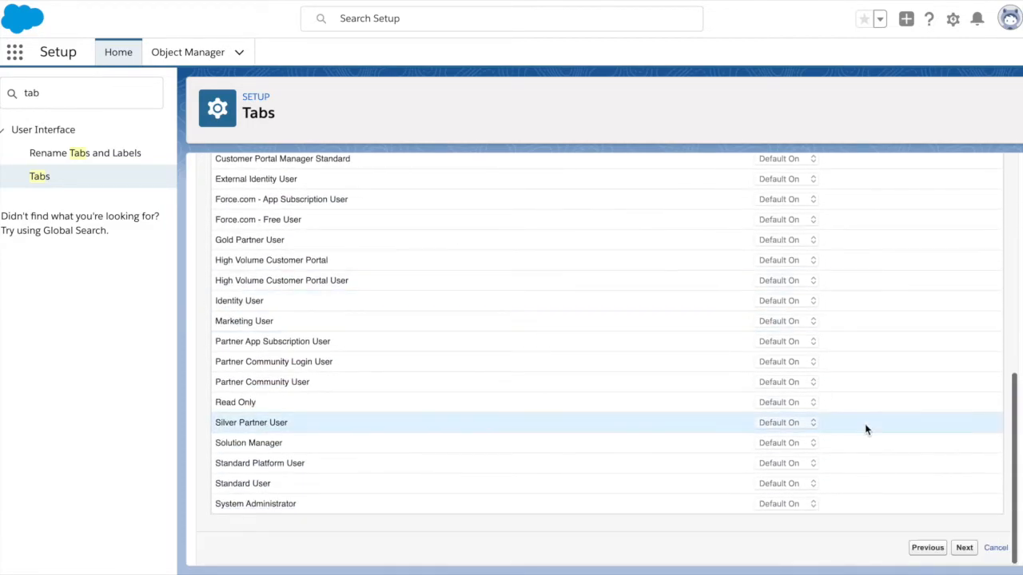
{"action": "left_click", "coordinate": [958, 548]}
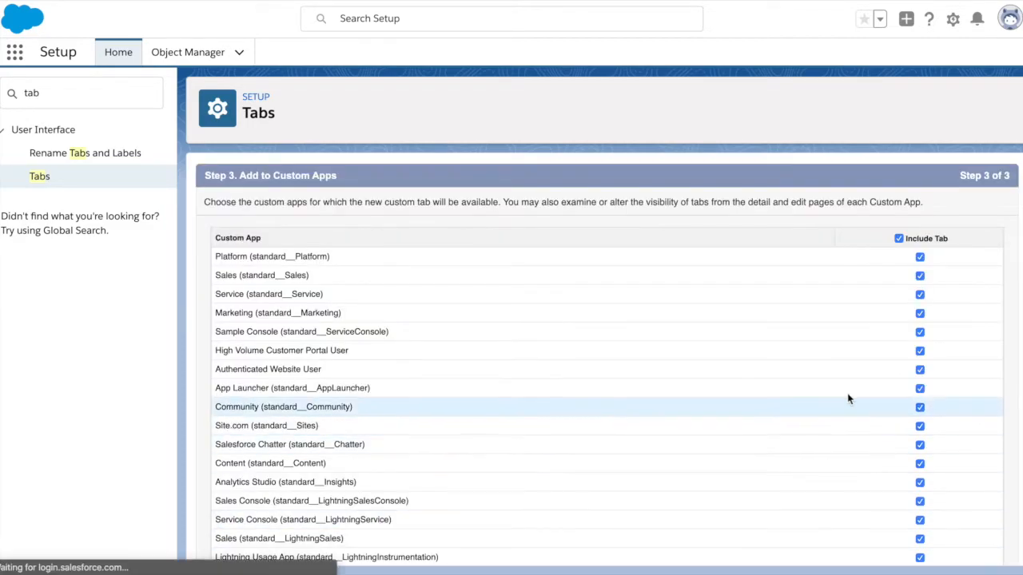
{"action": "scroll", "coordinate": [870, 354], "scroll_direction": "down", "scroll_amount": 1}
{"action": "left_click", "coordinate": [961, 548]}
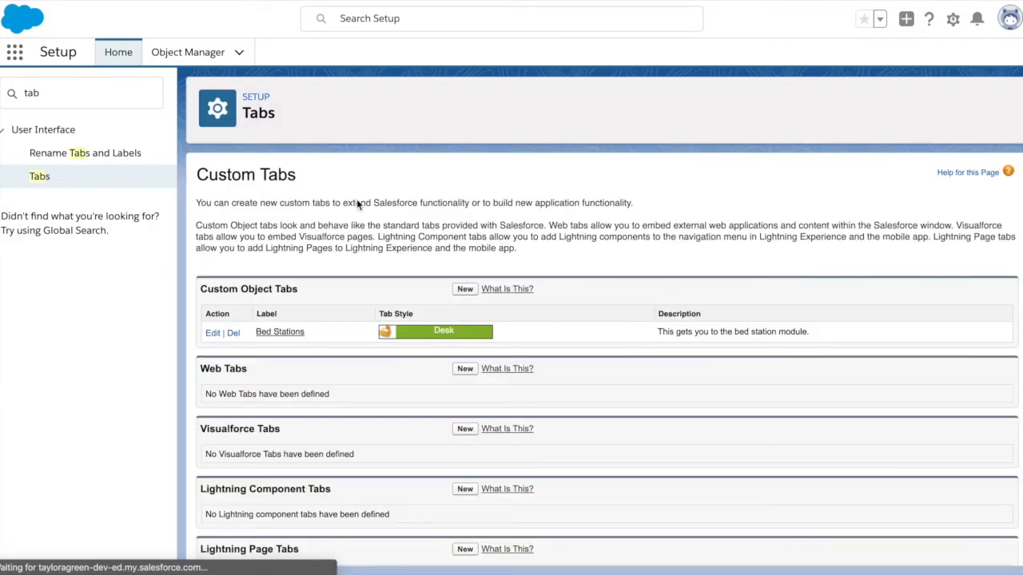
- Open Bed Stations from the App Launcher, dismiss the pinned-list tip, and start a new record
{"action": "left_click", "coordinate": [118, 54]}
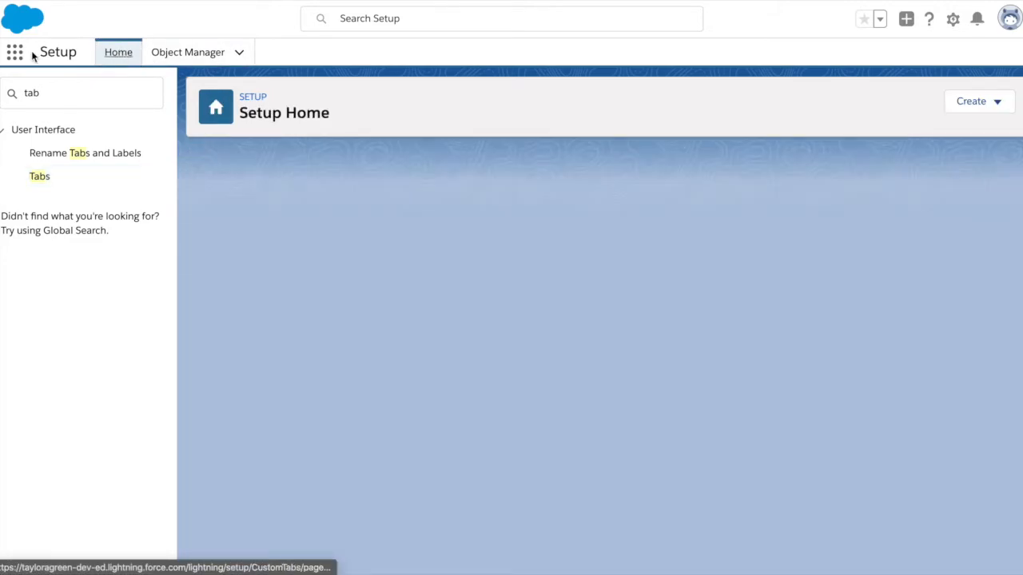
{"action": "left_click", "coordinate": [15, 55]}
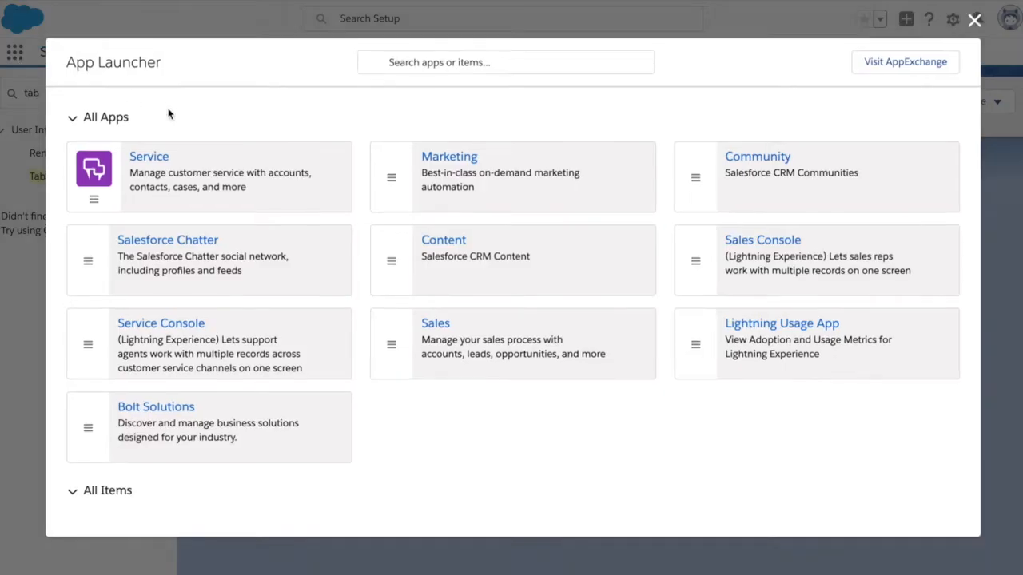
{"action": "scroll", "coordinate": [316, 253], "scroll_direction": "down", "scroll_amount": 2}
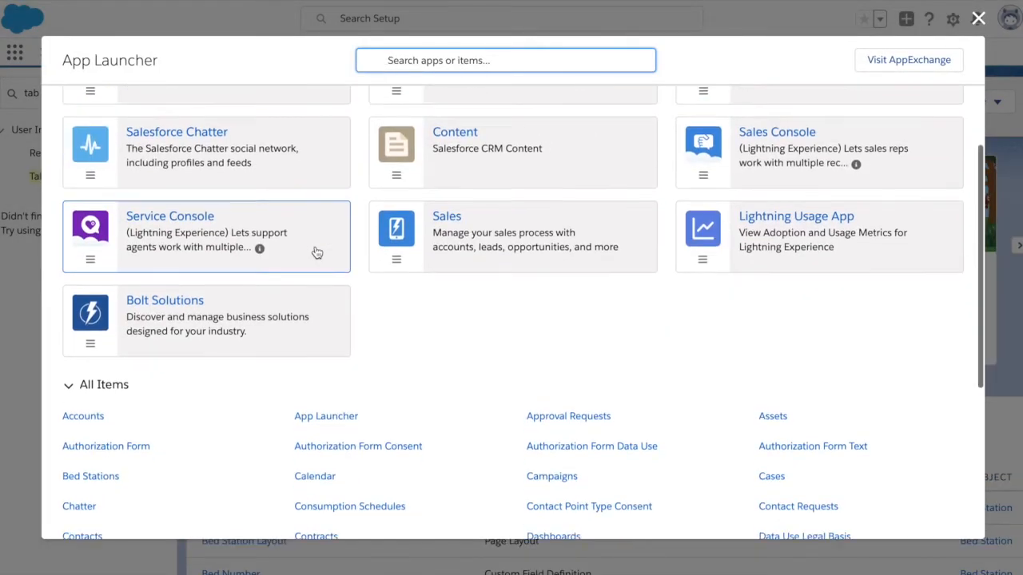
{"action": "scroll", "coordinate": [316, 253], "scroll_direction": "down", "scroll_amount": 1}
{"action": "left_click", "coordinate": [107, 432]}
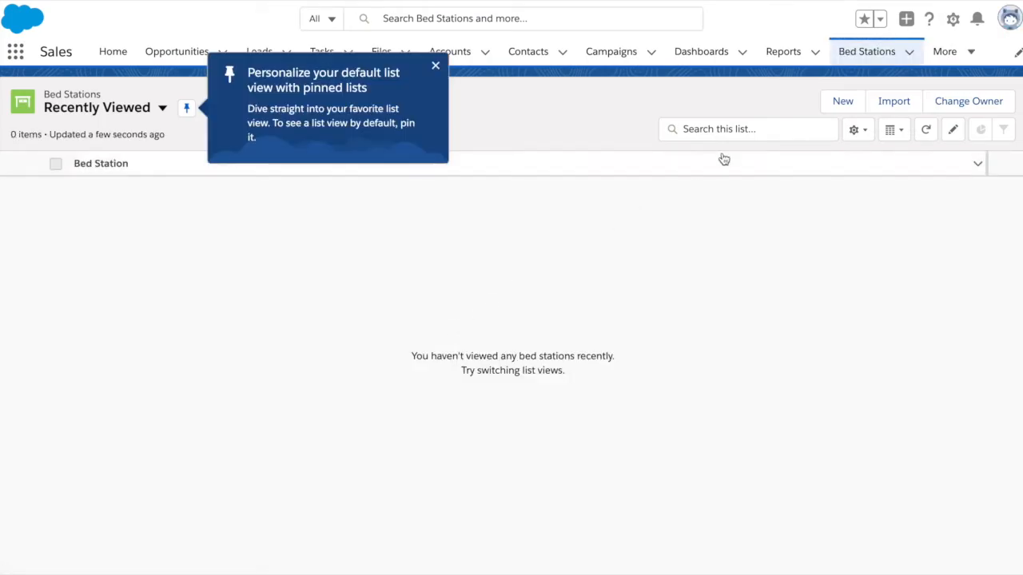
{"action": "left_click", "coordinate": [436, 67]}
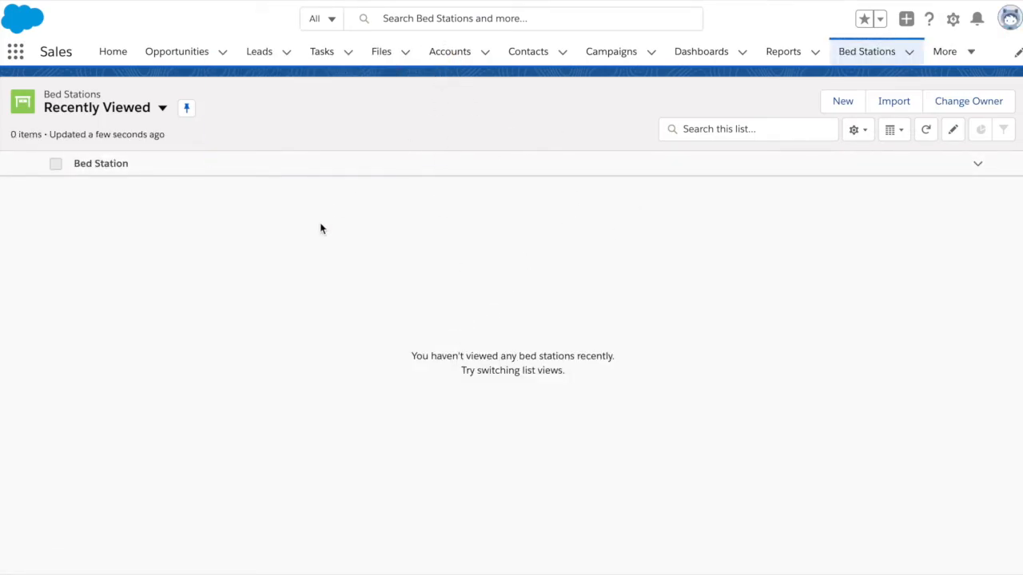
{"action": "left_click", "coordinate": [823, 111]}
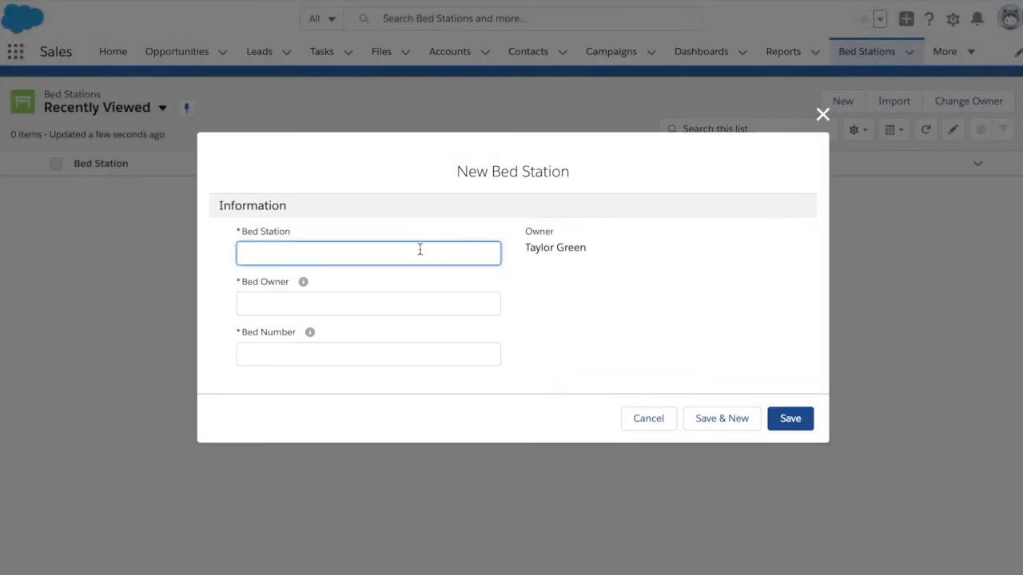
- Save Bed Station '1' with a bed owner name and Bed Number 1, then return to the list
{"action": "left_click", "coordinate": [362, 298]}
{"action": "left_click", "coordinate": [341, 356]}
{"action": "left_click", "coordinate": [339, 256]}
{"action": "type", "text": "1"}
{"action": "left_click", "coordinate": [330, 307]}
{"action": "key", "text": "Tab"}
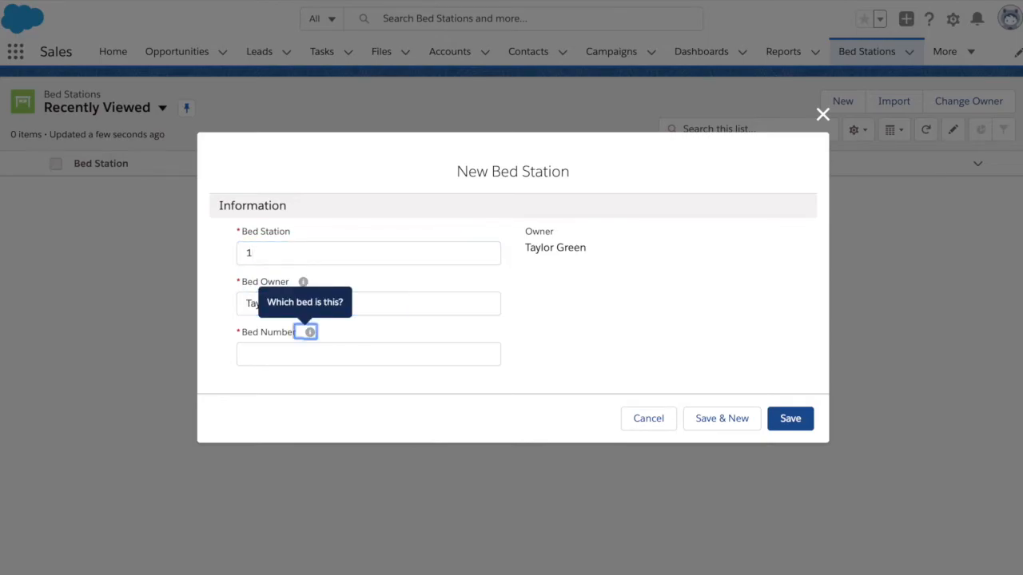
{"action": "key", "text": "Tab"}
{"action": "type", "text": "1"}
{"action": "left_click", "coordinate": [626, 324]}
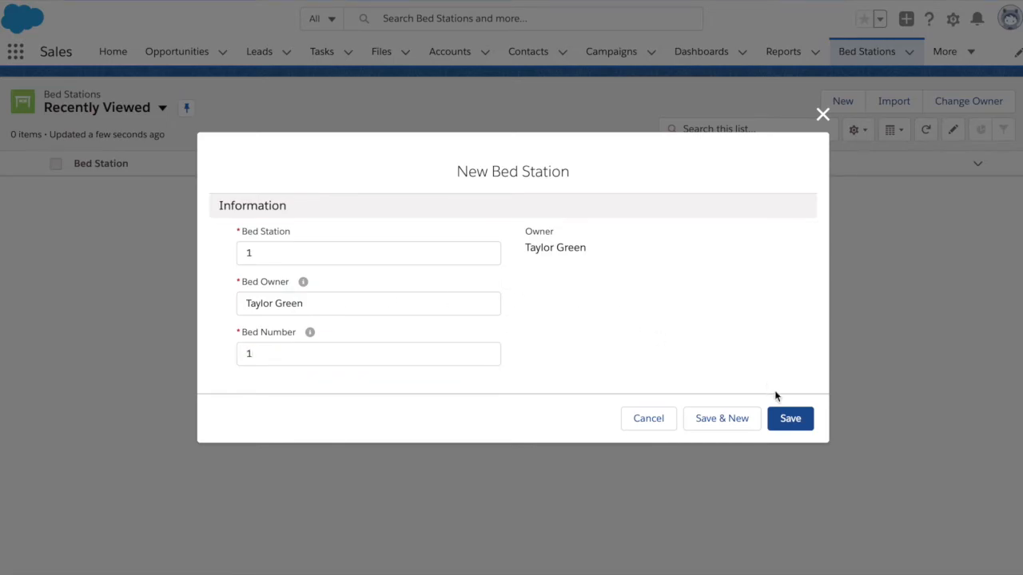
{"action": "left_click", "coordinate": [789, 419]}
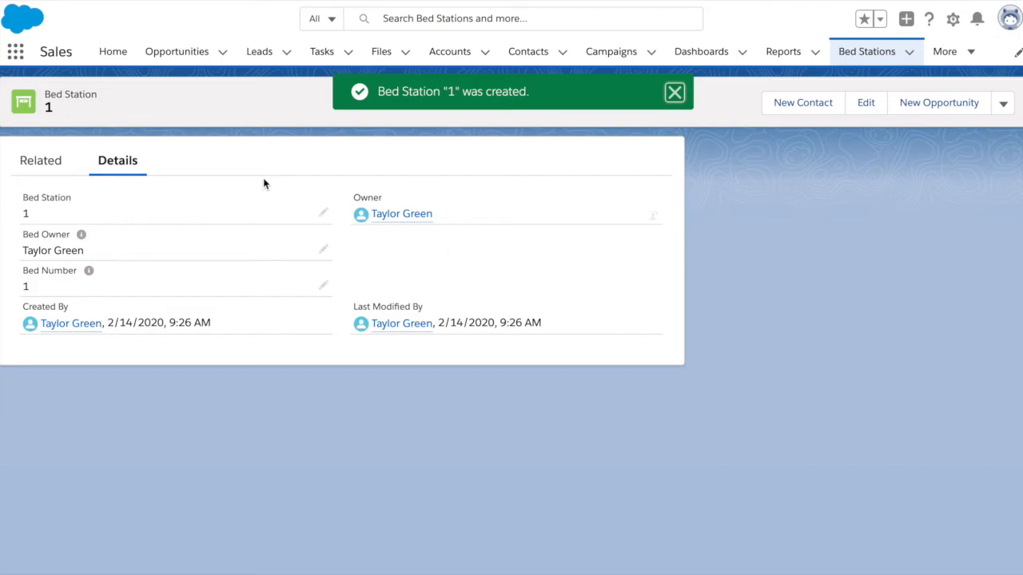
{"action": "left_click", "coordinate": [852, 53]}
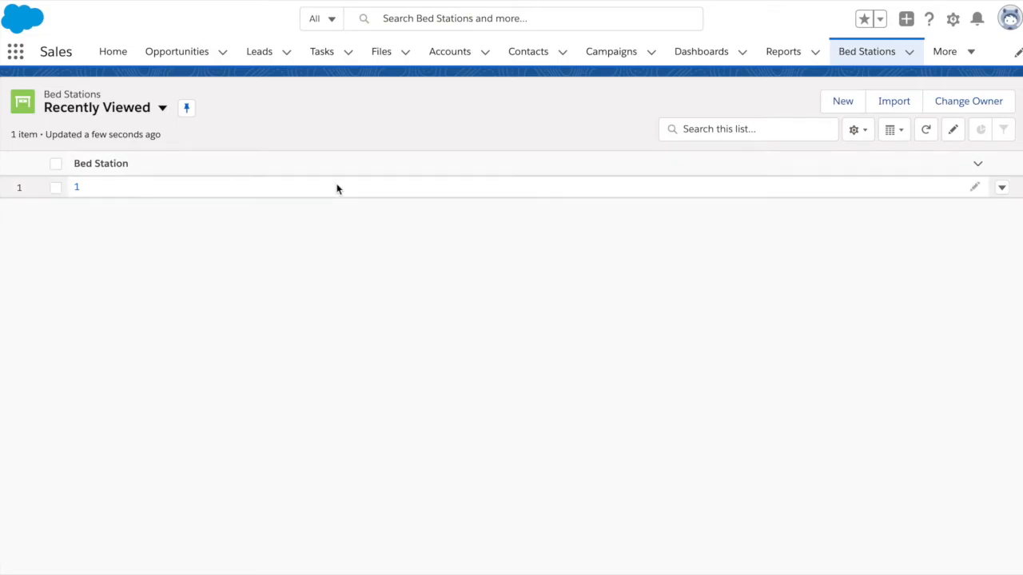
- Create Bed Station '1' with a bed owner name and Bed Number 2 using Save & New
{"action": "left_click", "coordinate": [842, 102]}
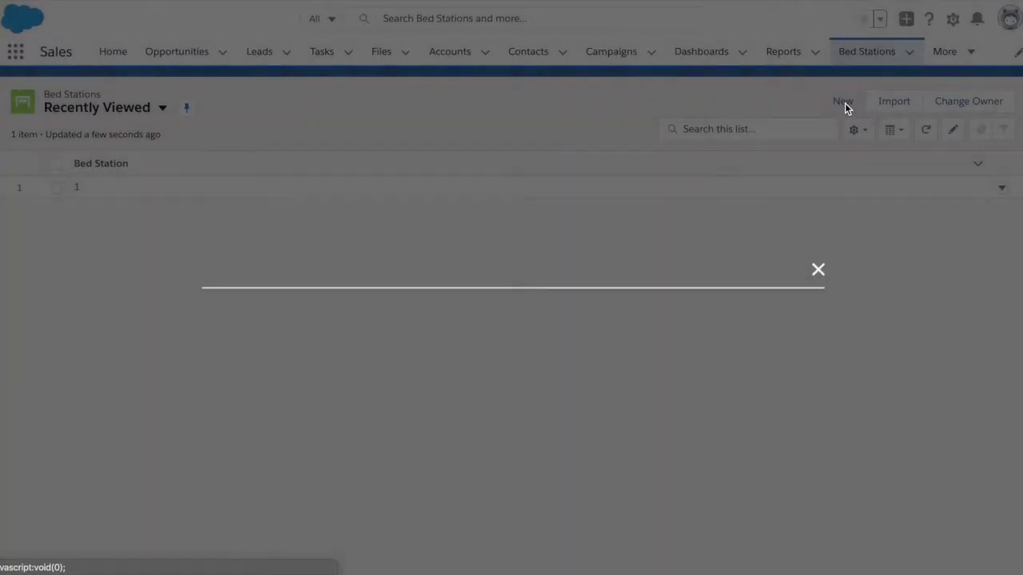
{"action": "type", "text": "1"}
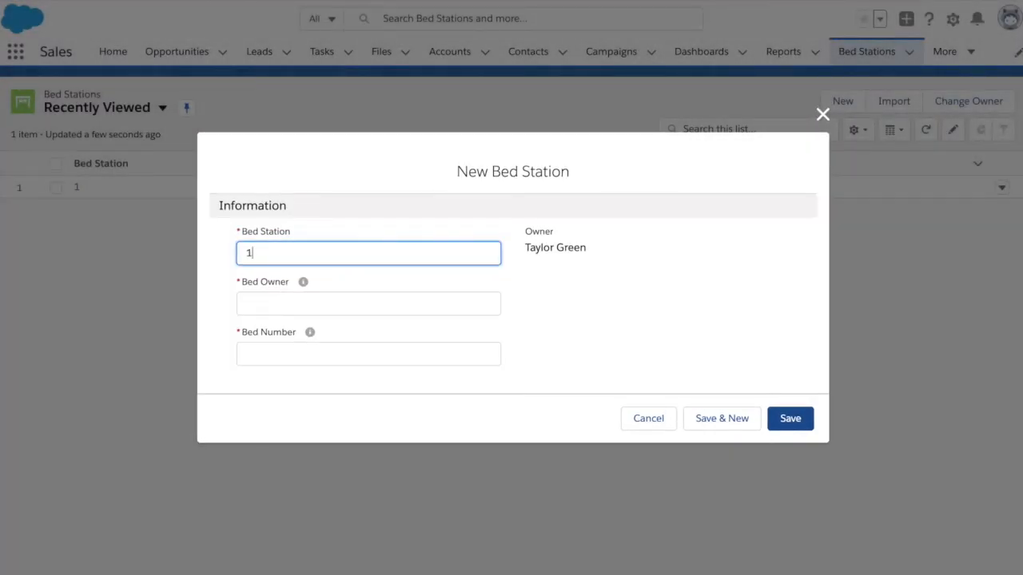
{"action": "left_click", "coordinate": [344, 299]}
{"action": "type", "text": "Penny Cali"}
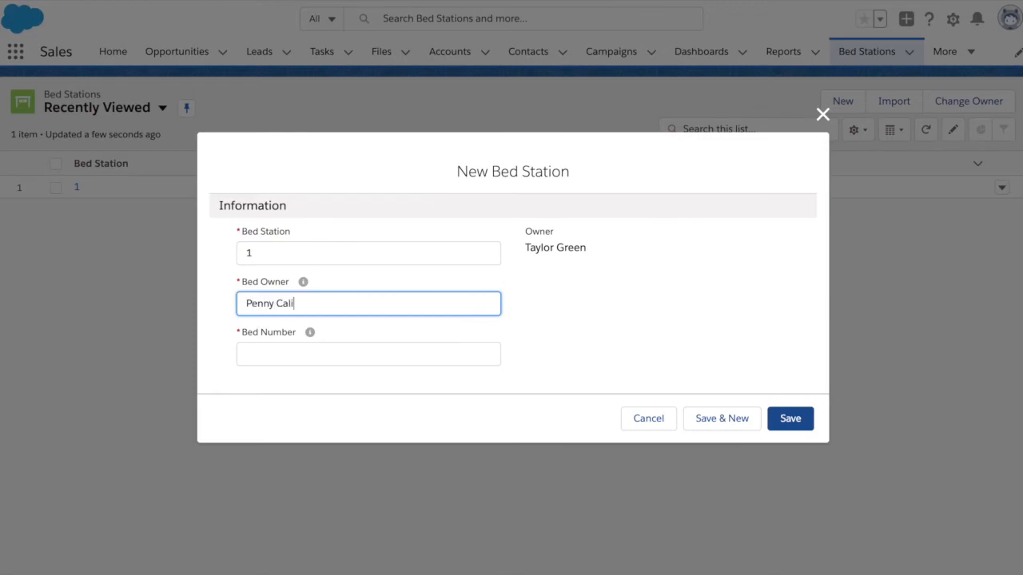
{"action": "type", "text": "forni"}
{"action": "key", "text": "Tab"}
{"action": "key", "text": "Tab"}
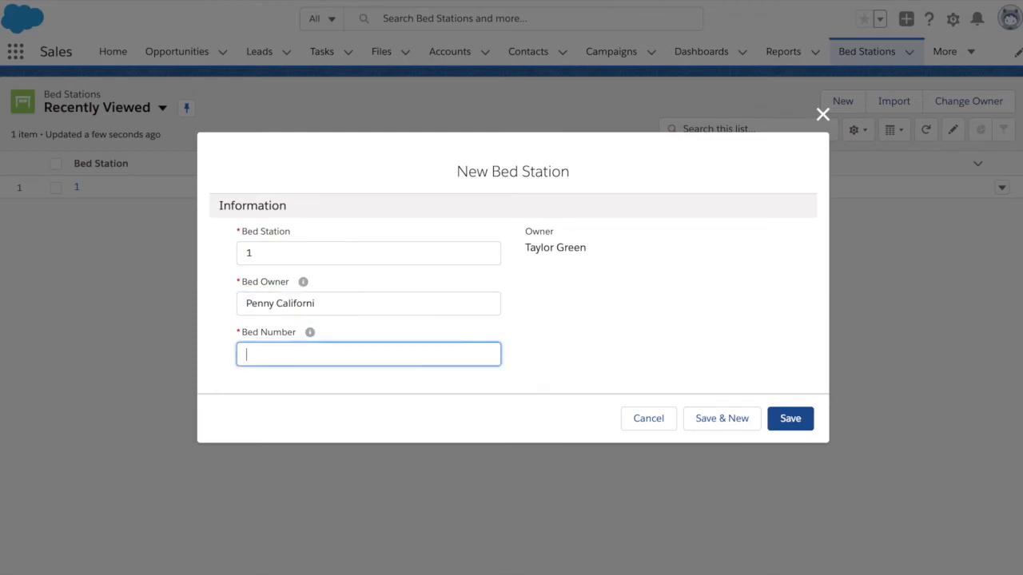
{"action": "left_click", "coordinate": [644, 295]}
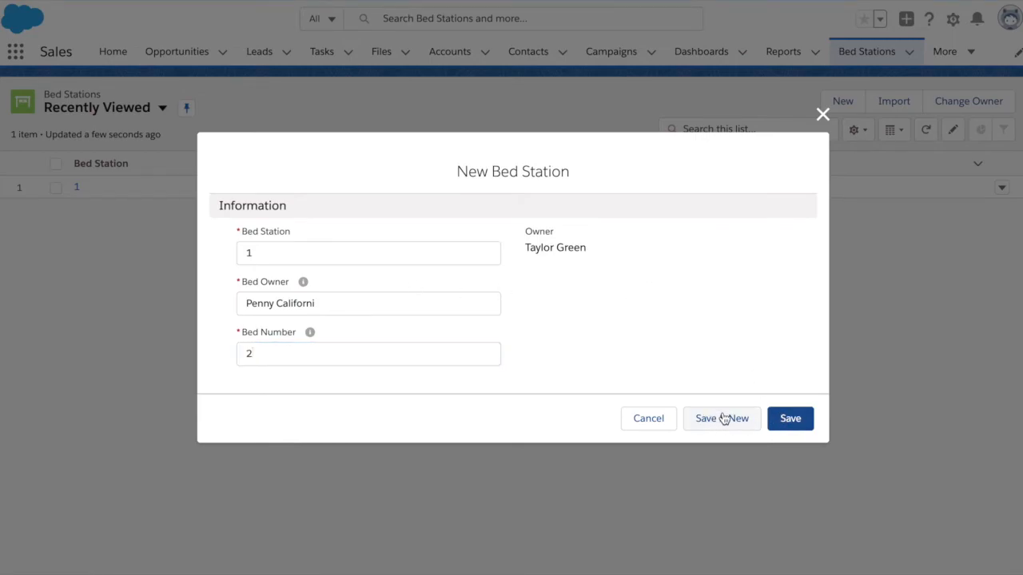
{"action": "left_click", "coordinate": [450, 306]}
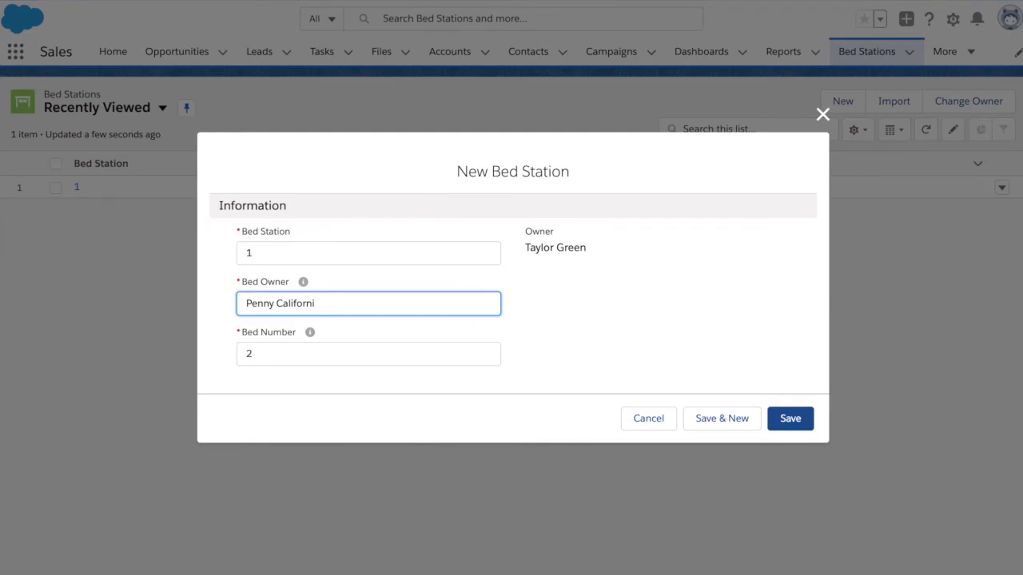
{"action": "left_click", "coordinate": [321, 305]}
{"action": "left_click", "coordinate": [579, 316]}
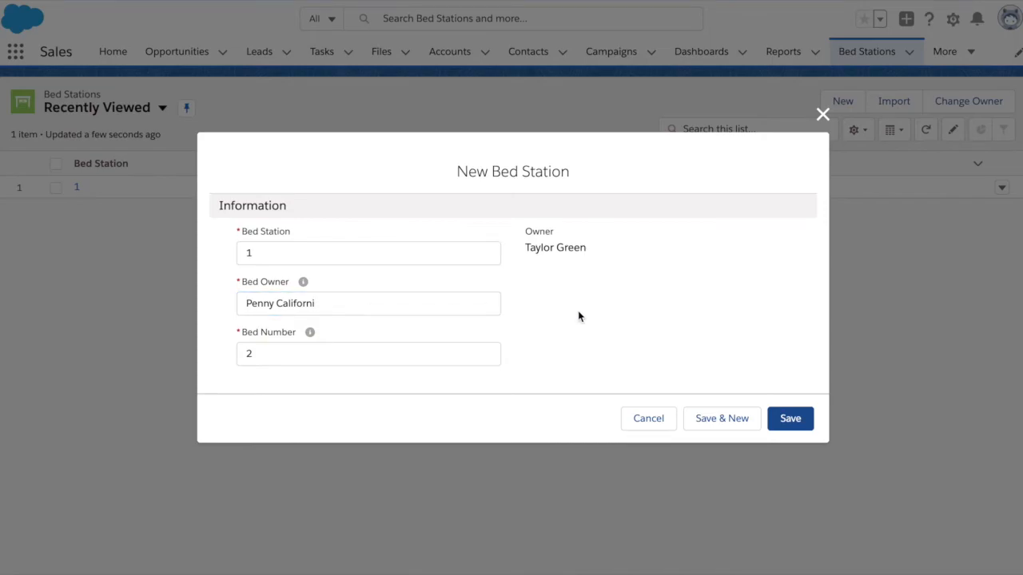
{"action": "left_click", "coordinate": [418, 312]}
{"action": "left_click", "coordinate": [584, 329]}
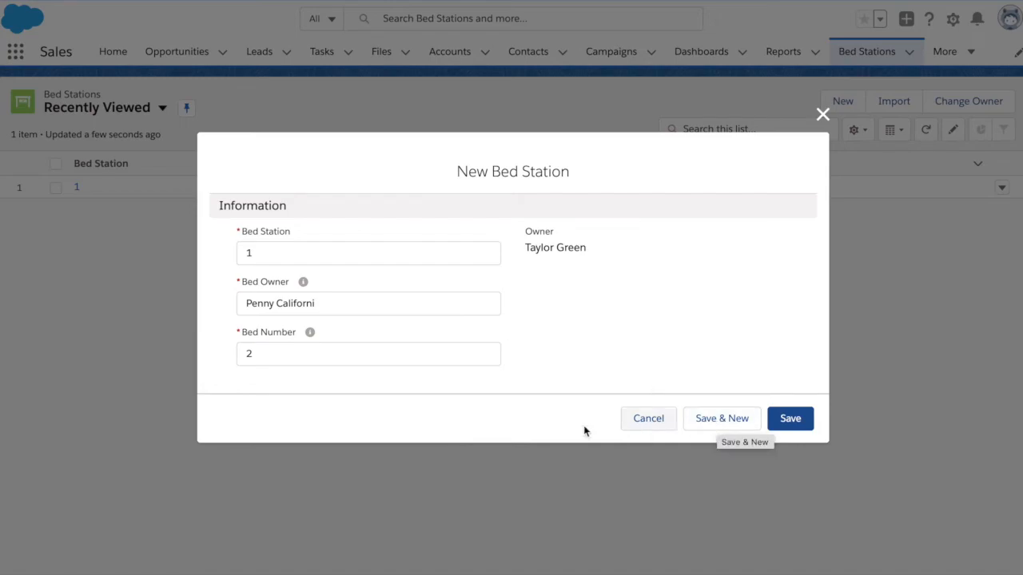
{"action": "left_click", "coordinate": [390, 305]}
{"action": "left_click", "coordinate": [710, 418]}
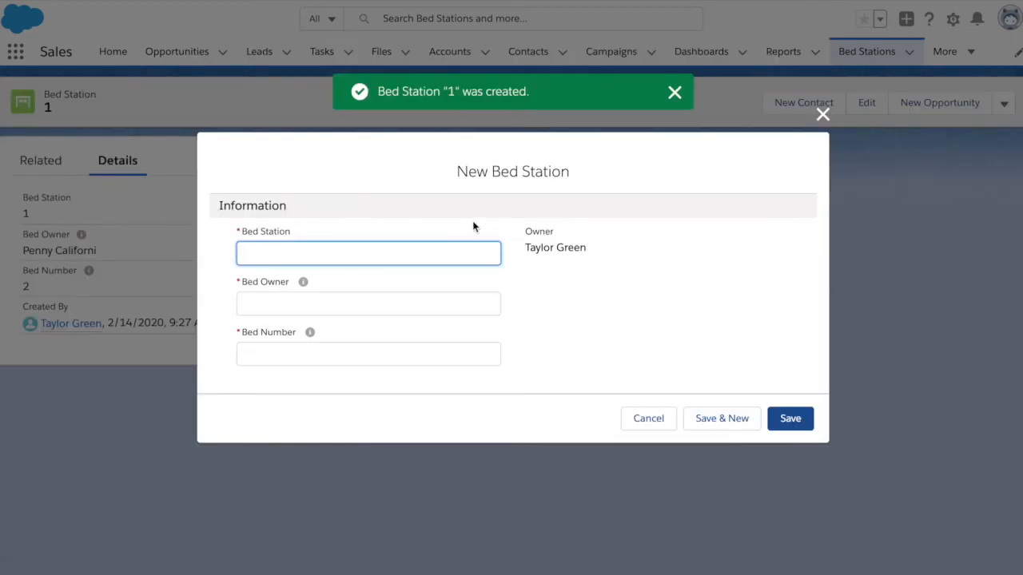
- Save another Bed Station '1' record with a bed owner name and Bed Number 3
{"action": "type", "text": "1"}
{"action": "left_click", "coordinate": [375, 300]}
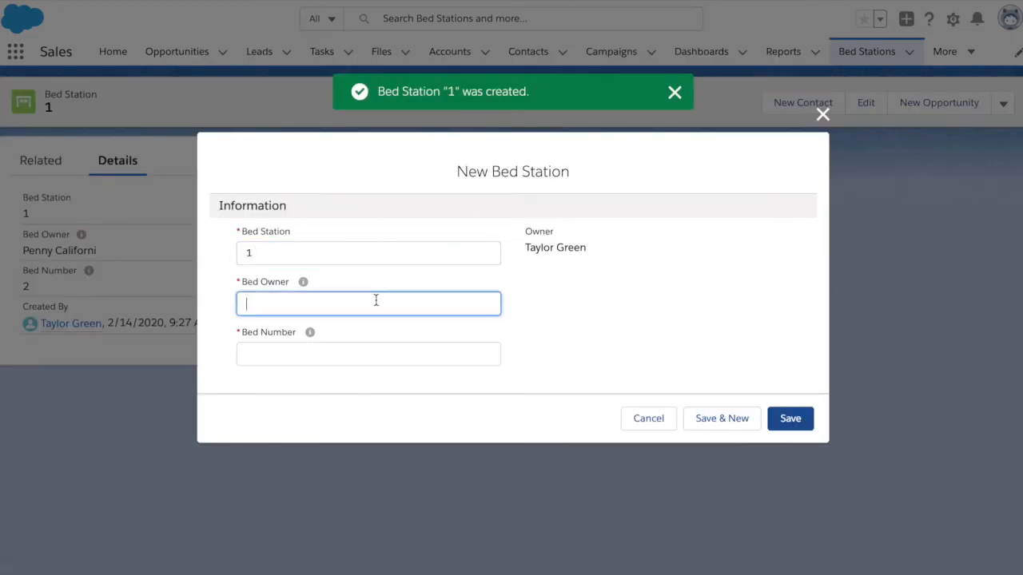
{"action": "type", "text": "Bob Texas"}
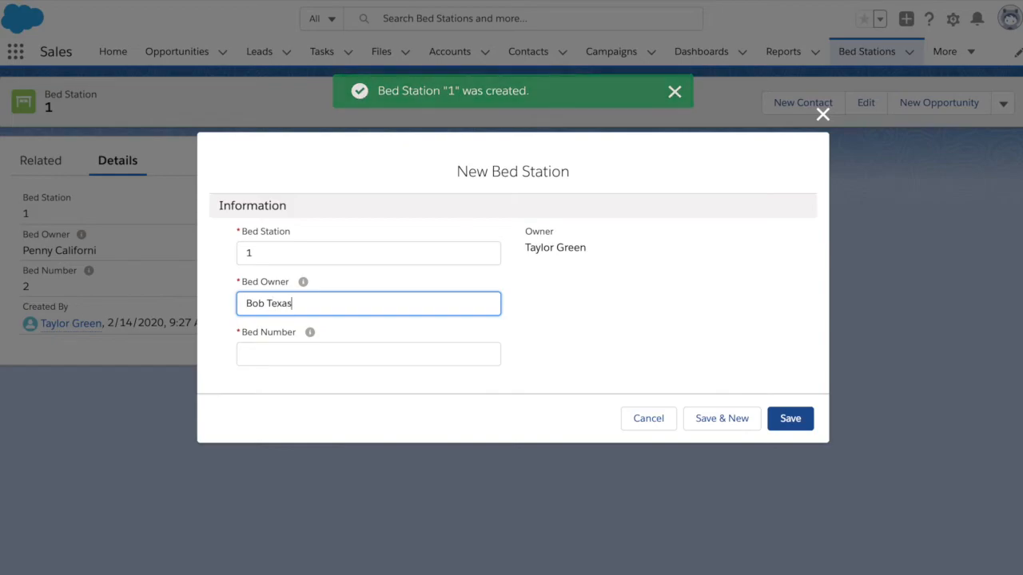
{"action": "key", "text": "Tab"}
{"action": "key", "text": "Tab"}
{"action": "type", "text": "3"}
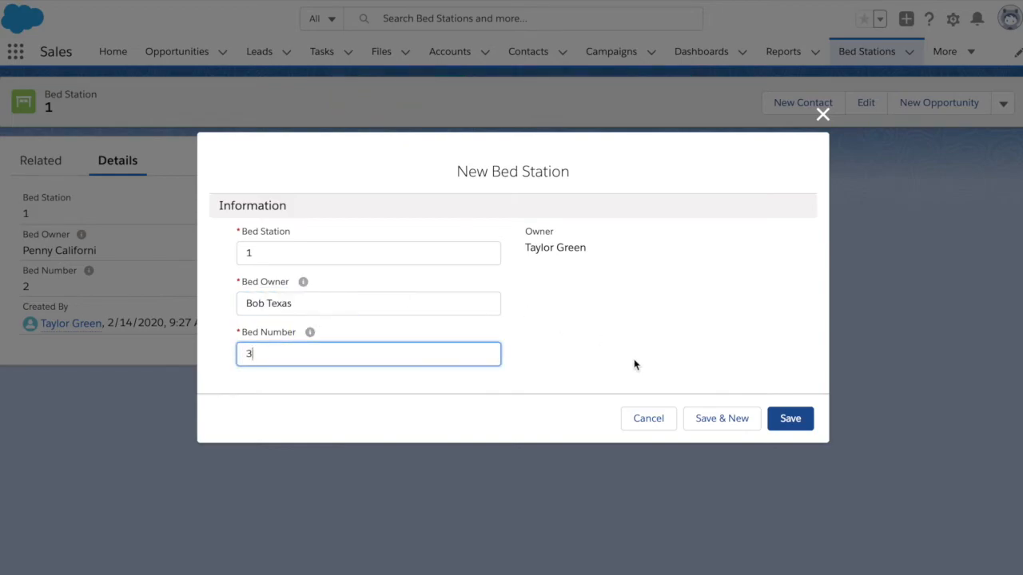
{"action": "left_click", "coordinate": [789, 420]}
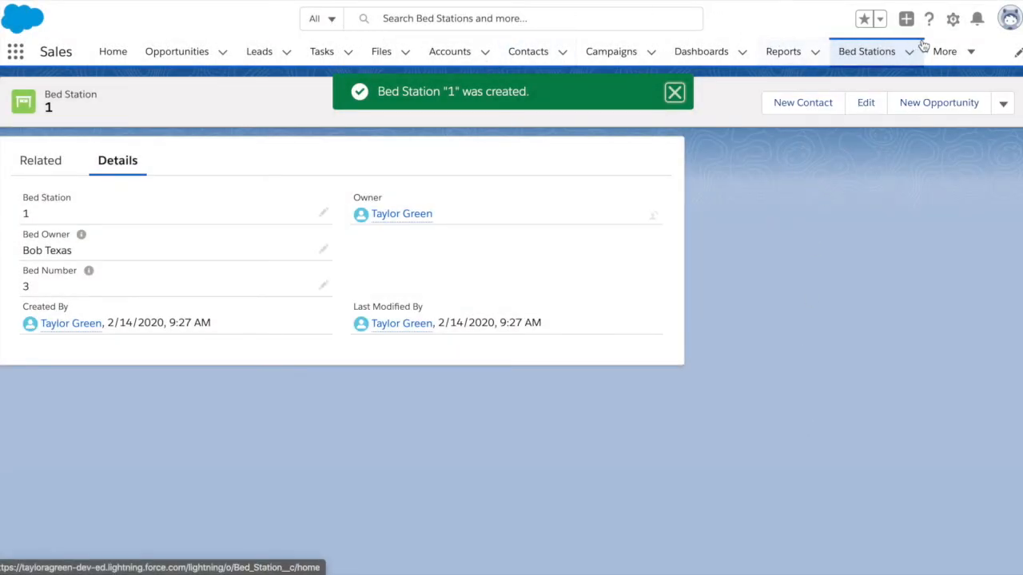
{"action": "left_click", "coordinate": [953, 19]}
{"action": "left_click", "coordinate": [927, 62]}
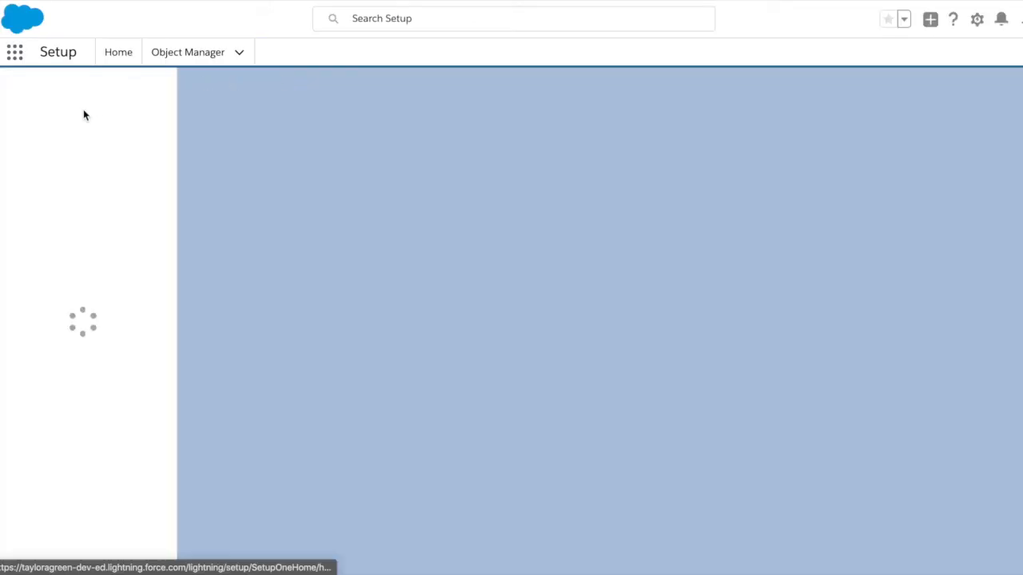
{"action": "type", "text": "us"}
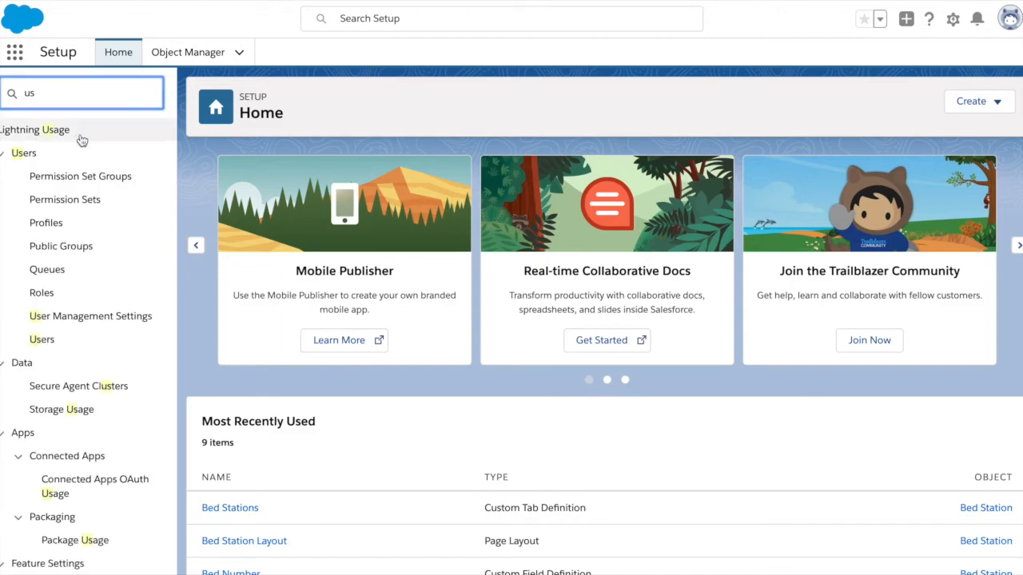
{"action": "left_click", "coordinate": [46, 340]}
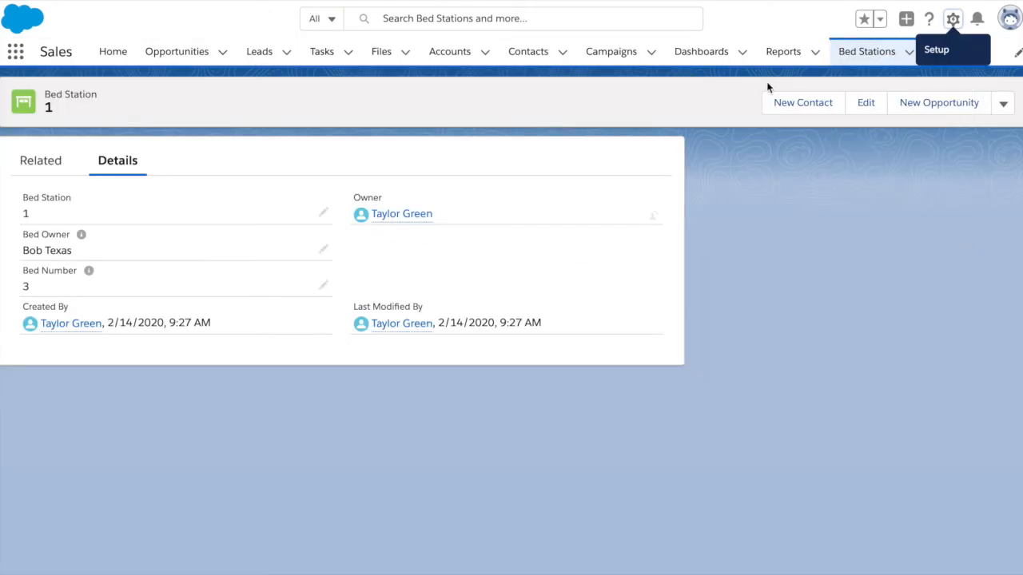
- Create and save a fourth Bed Station record with Bed Number 4 and its bed owner
{"action": "left_click", "coordinate": [864, 56]}
{"action": "left_click", "coordinate": [843, 104]}
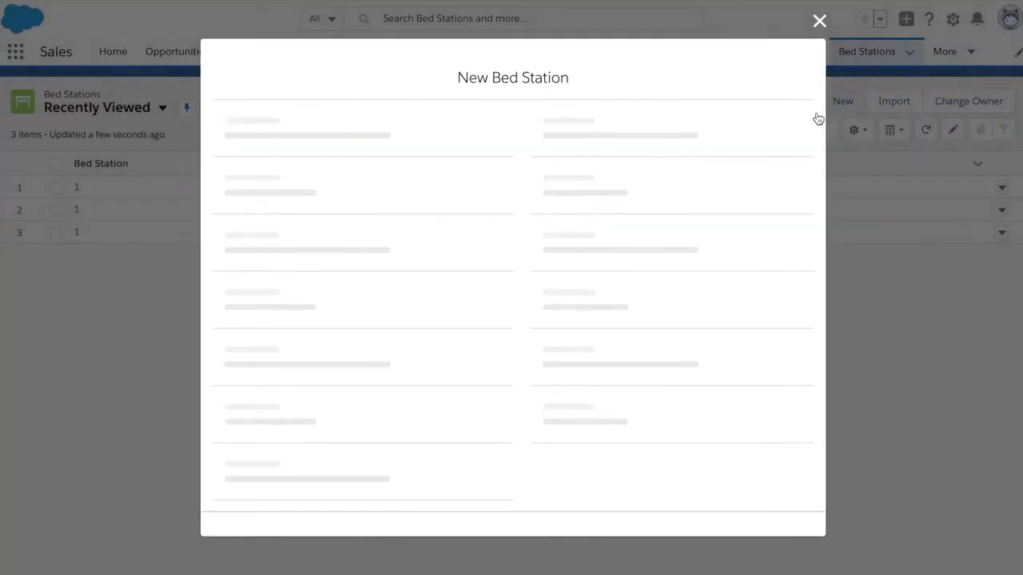
{"action": "key", "text": "Tab"}
{"action": "key", "text": "Tab"}
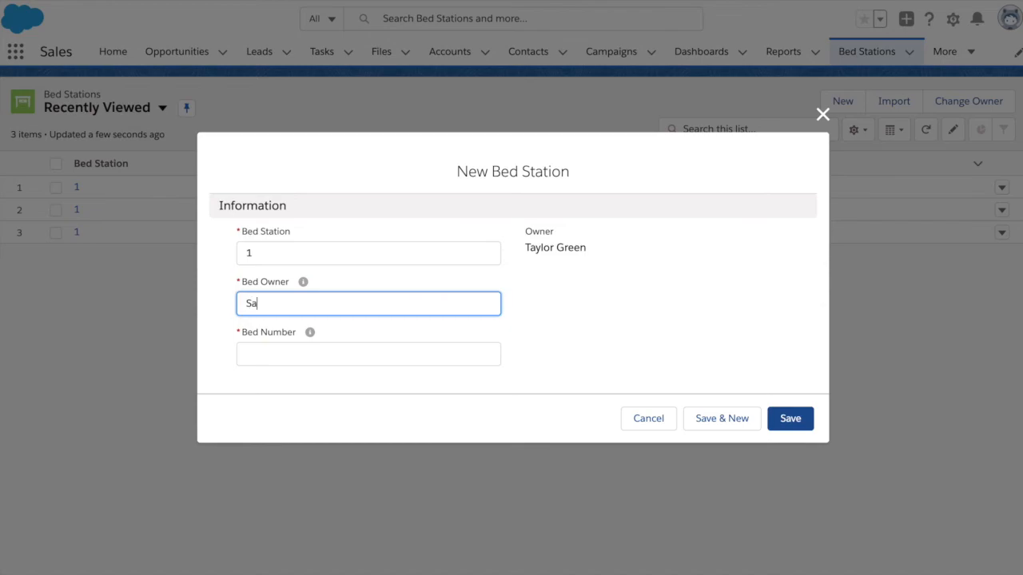
{"action": "key", "text": "Tab"}
{"action": "key", "text": "Tab"}
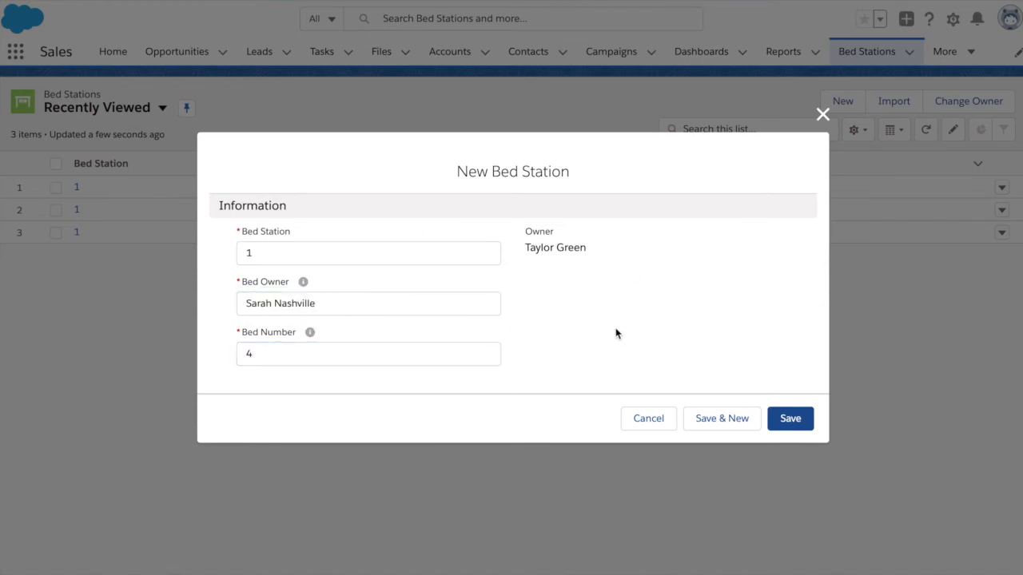
{"action": "left_click", "coordinate": [789, 418]}
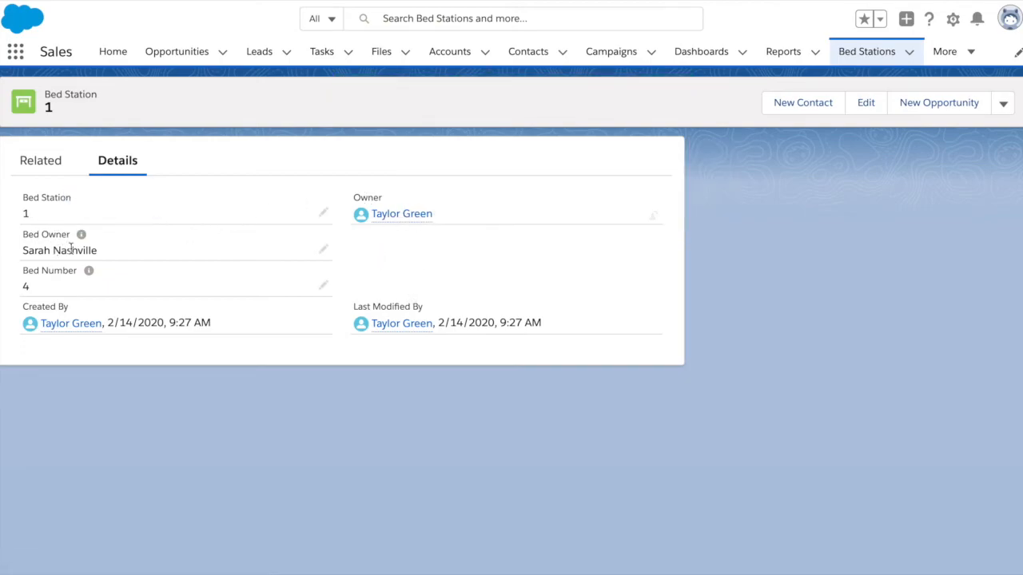
- Create the 'Bed Station Control' list view, shared with all users, and close the filters panel
{"action": "left_click", "coordinate": [868, 56]}
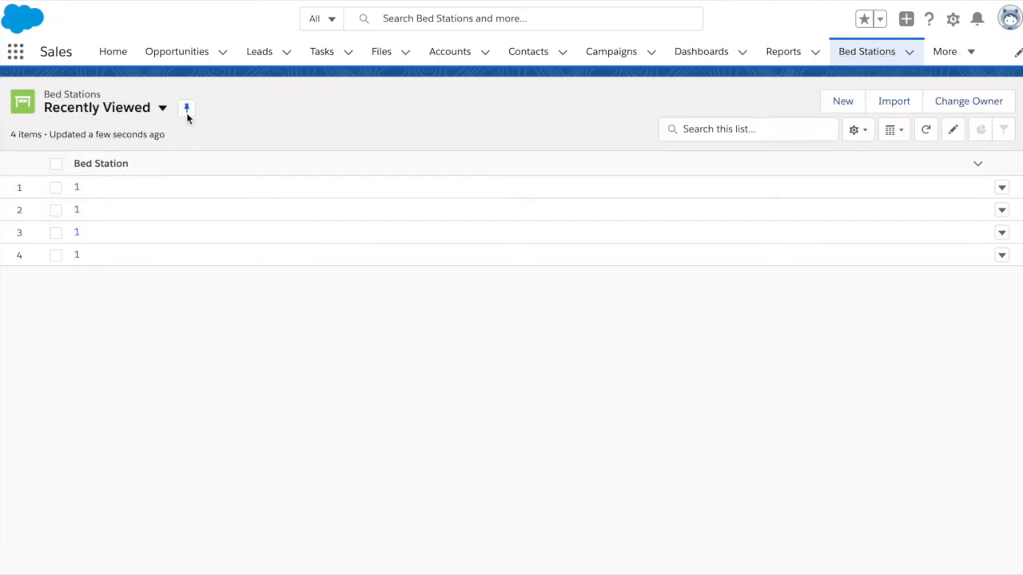
{"action": "left_click", "coordinate": [163, 110]}
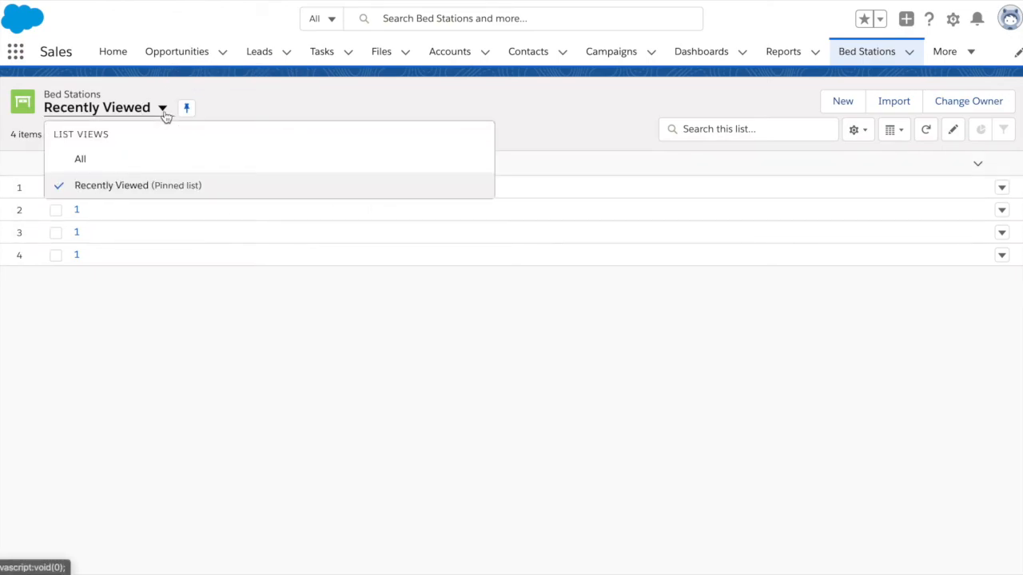
{"action": "key", "text": "Escape"}
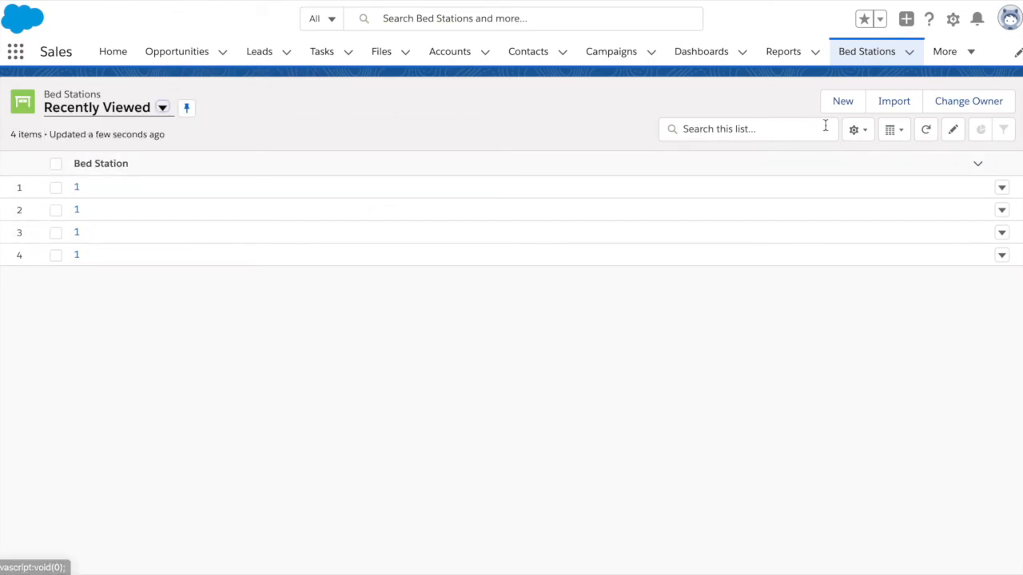
{"action": "left_click", "coordinate": [857, 130]}
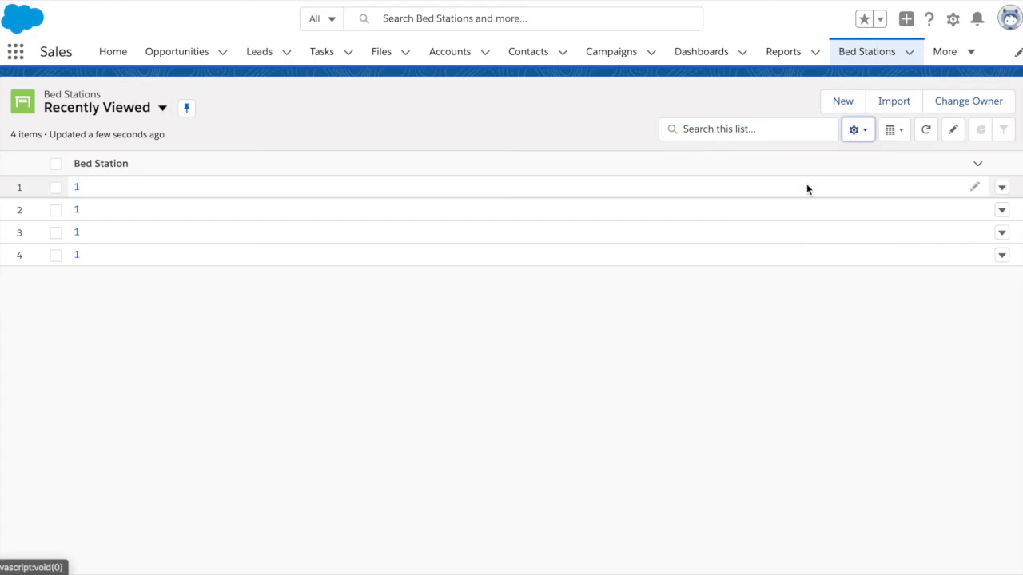
{"action": "left_click", "coordinate": [806, 186]}
{"action": "type", "text": "Bed Station Control"}
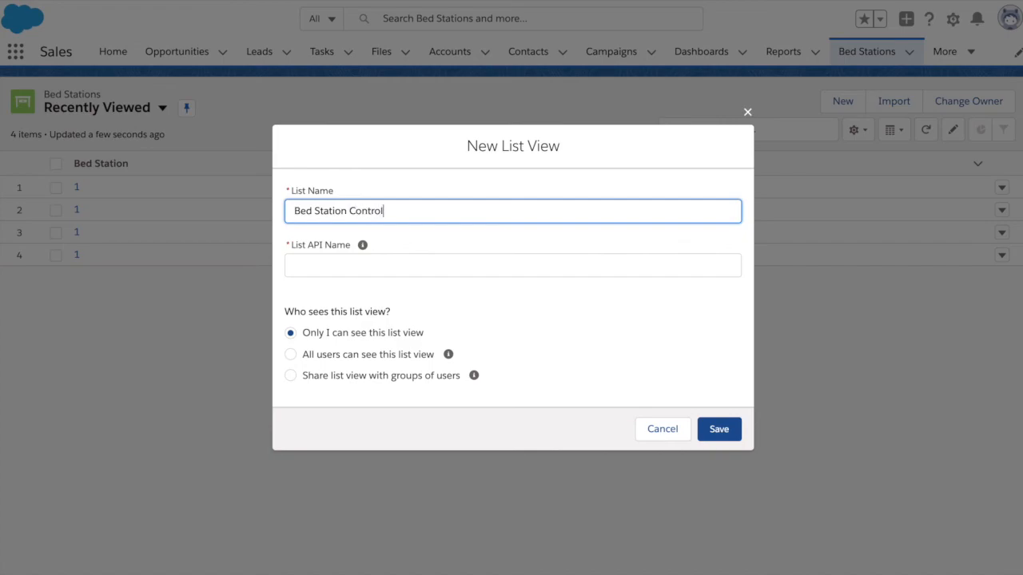
{"action": "left_click", "coordinate": [495, 175]}
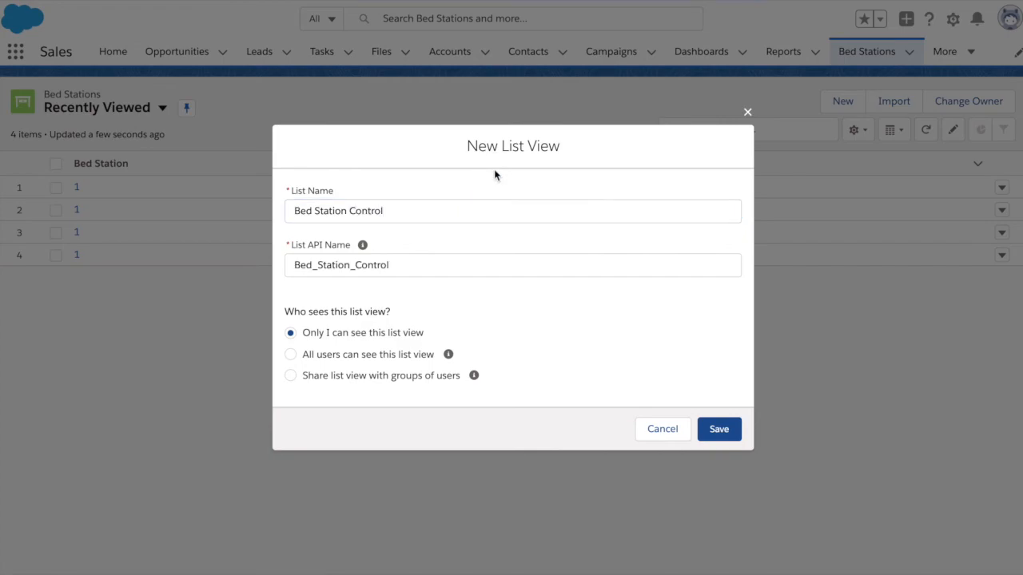
{"action": "left_click", "coordinate": [352, 356]}
{"action": "left_click", "coordinate": [735, 437]}
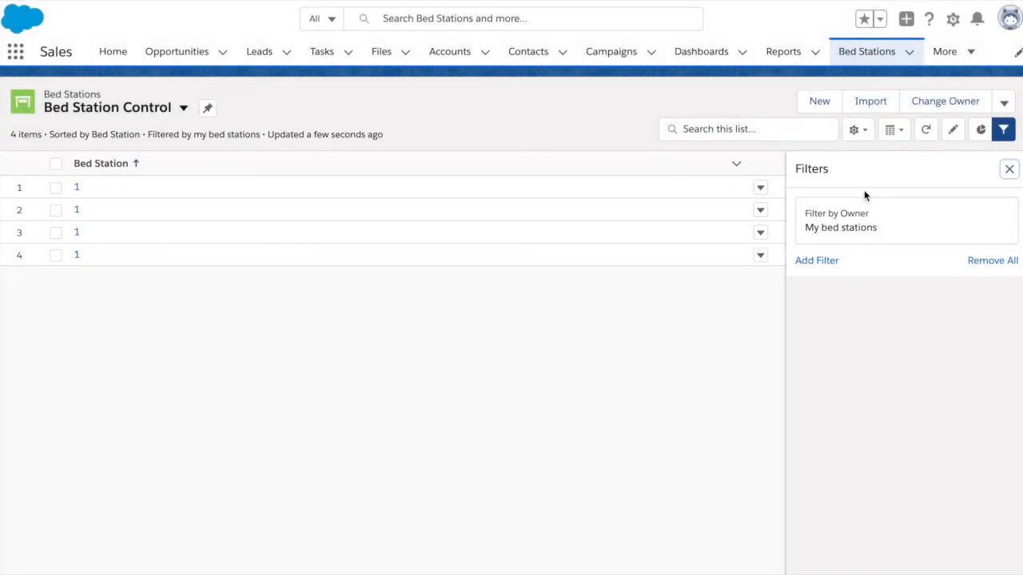
{"action": "left_click", "coordinate": [1009, 169]}
- Add Bed Owner and Bed Number to the list view's visible fields
{"action": "left_click", "coordinate": [860, 130]}
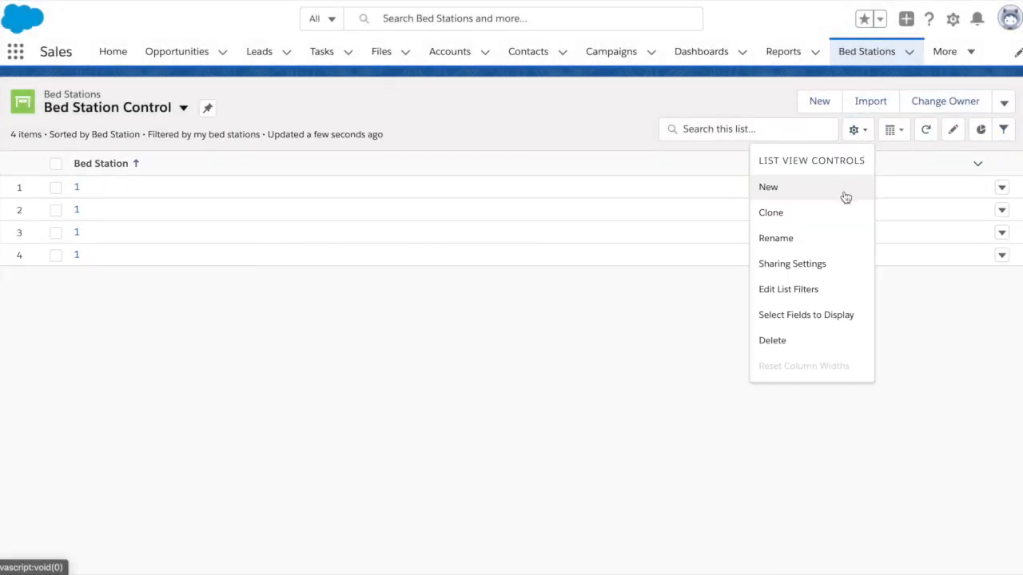
{"action": "left_click", "coordinate": [822, 319]}
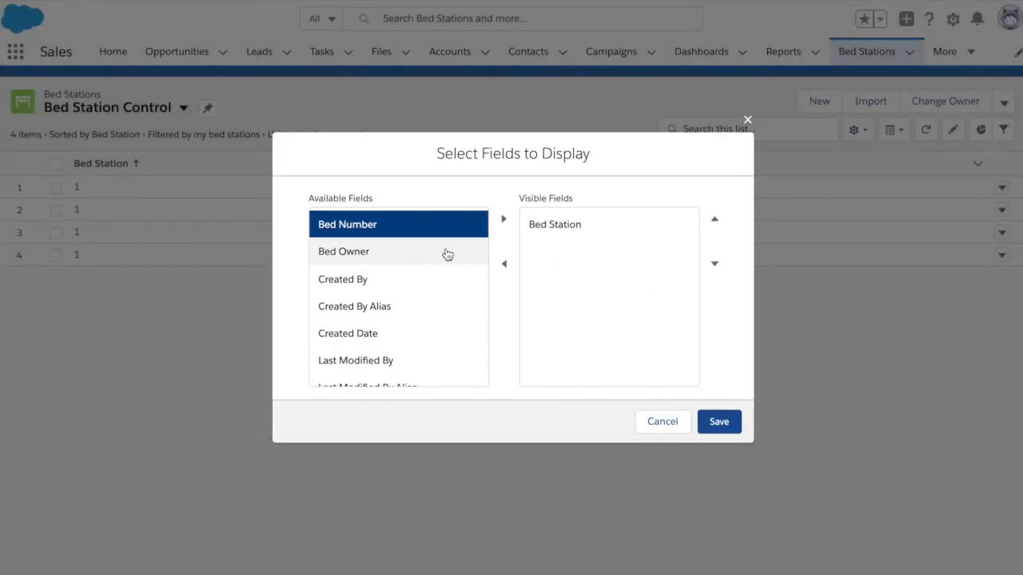
{"action": "left_click", "coordinate": [468, 253]}
{"action": "left_click", "coordinate": [500, 219]}
{"action": "left_click", "coordinate": [456, 223]}
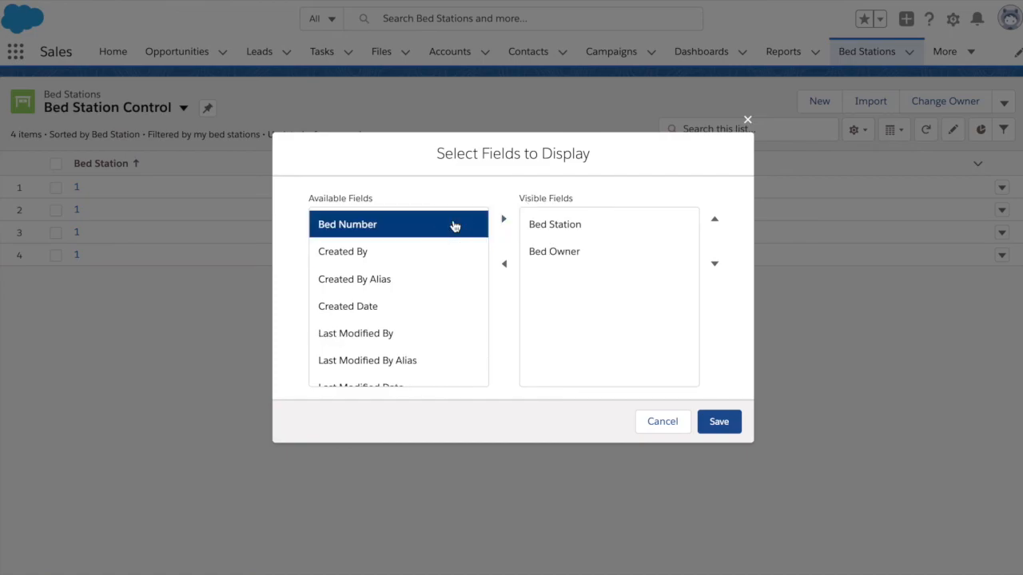
{"action": "left_click", "coordinate": [502, 221]}
- Order the columns Bed Owner, Bed Number, Bed Station, save, and pin the list as default
{"action": "left_click_drag", "start_coordinate": [566, 250], "coordinate": [566, 222]}
{"action": "left_click", "coordinate": [714, 219]}
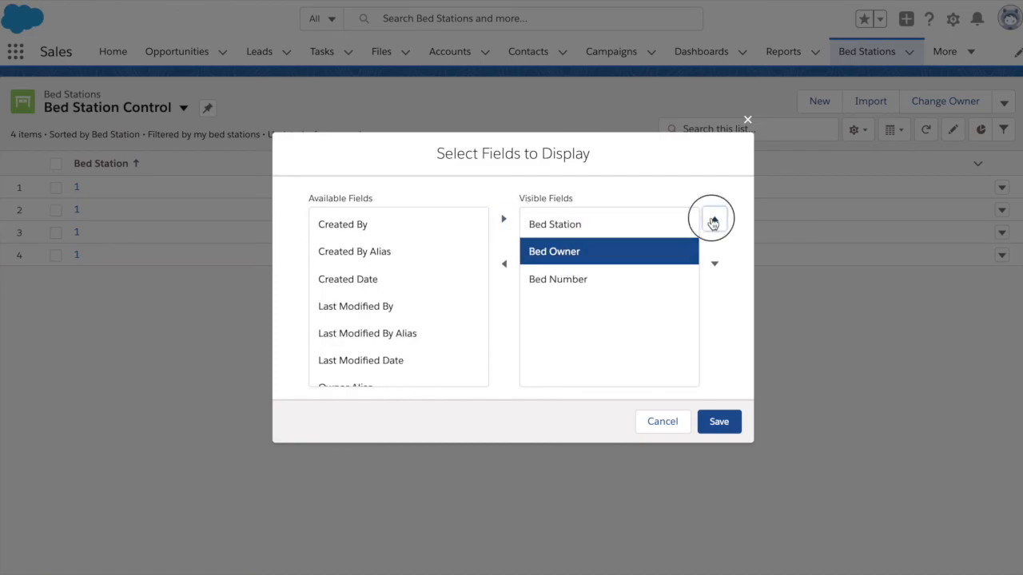
{"action": "left_click", "coordinate": [646, 286]}
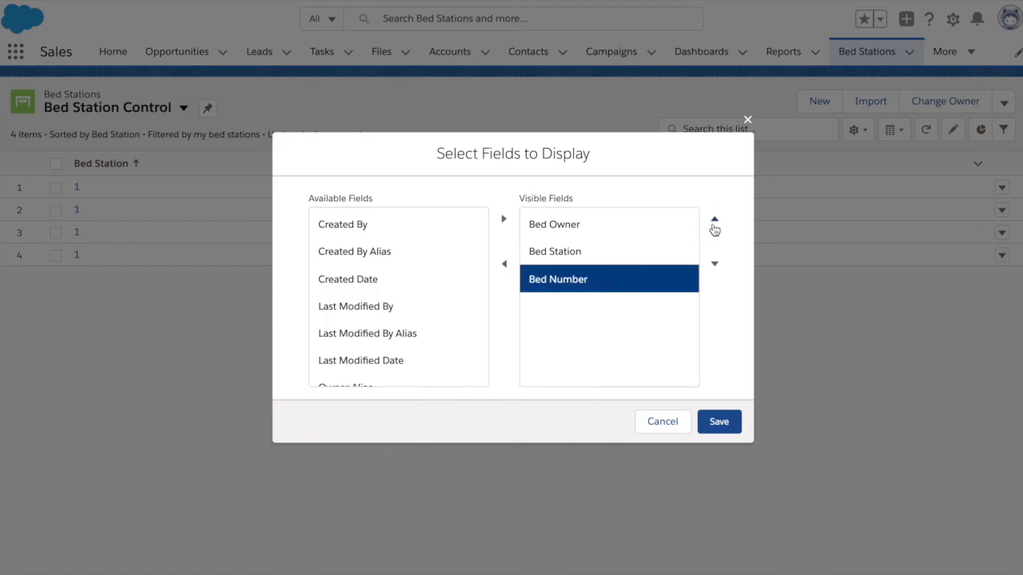
{"action": "left_click", "coordinate": [714, 222]}
{"action": "left_click", "coordinate": [719, 421]}
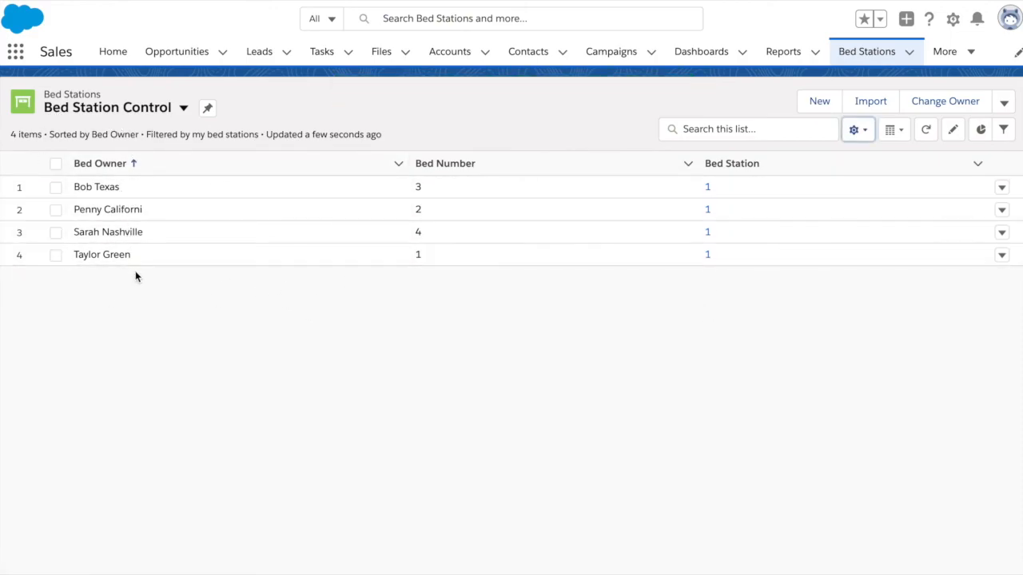
{"action": "left_click", "coordinate": [209, 109]}
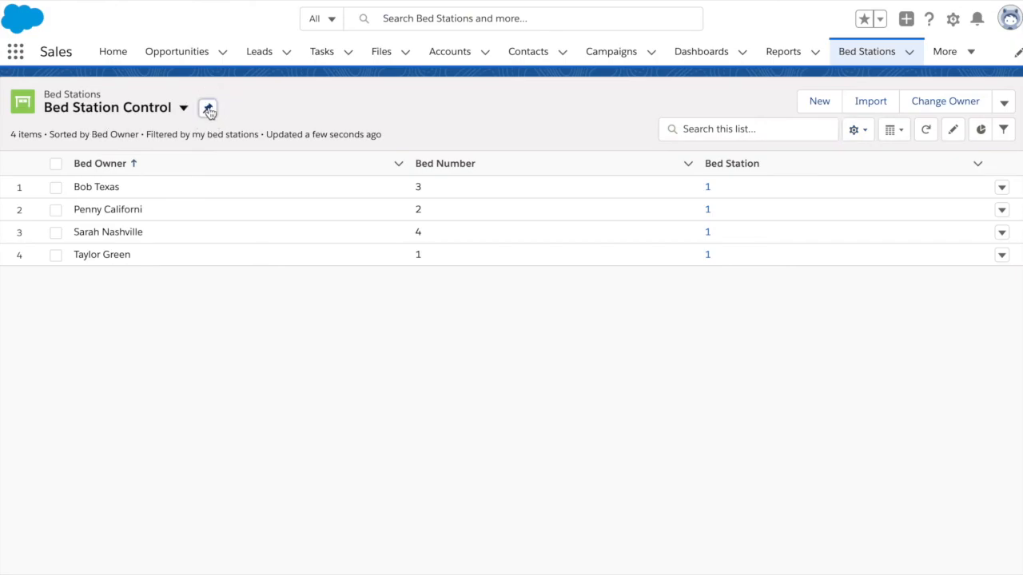